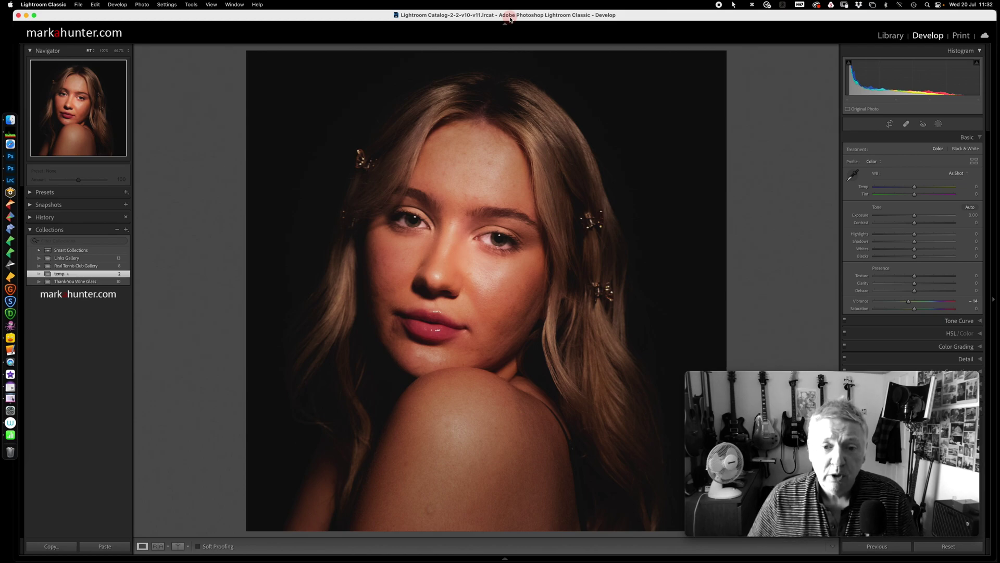
- Compare the before and after versions of the two edited portraits
key("backslash")
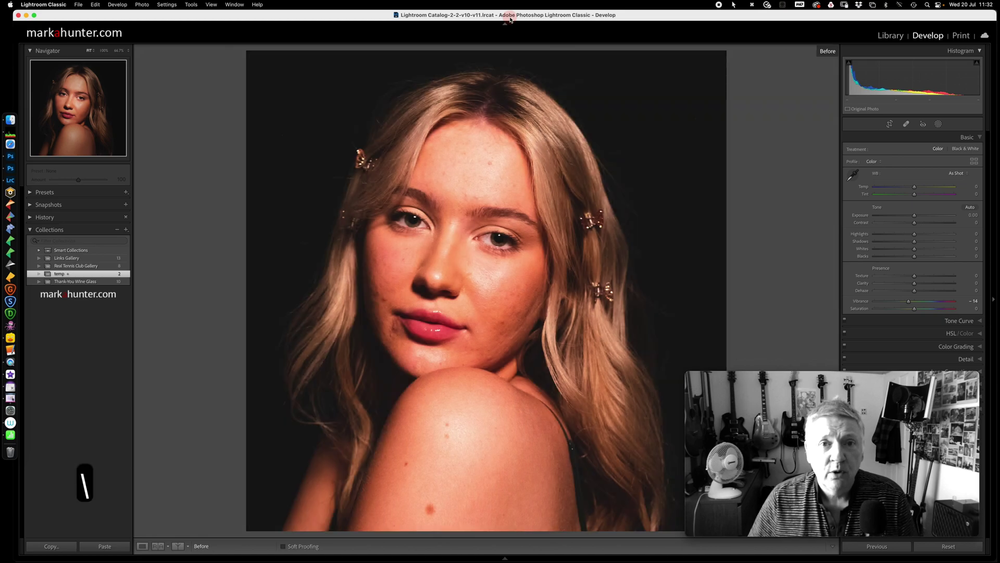
key("backslash")
key("Right")
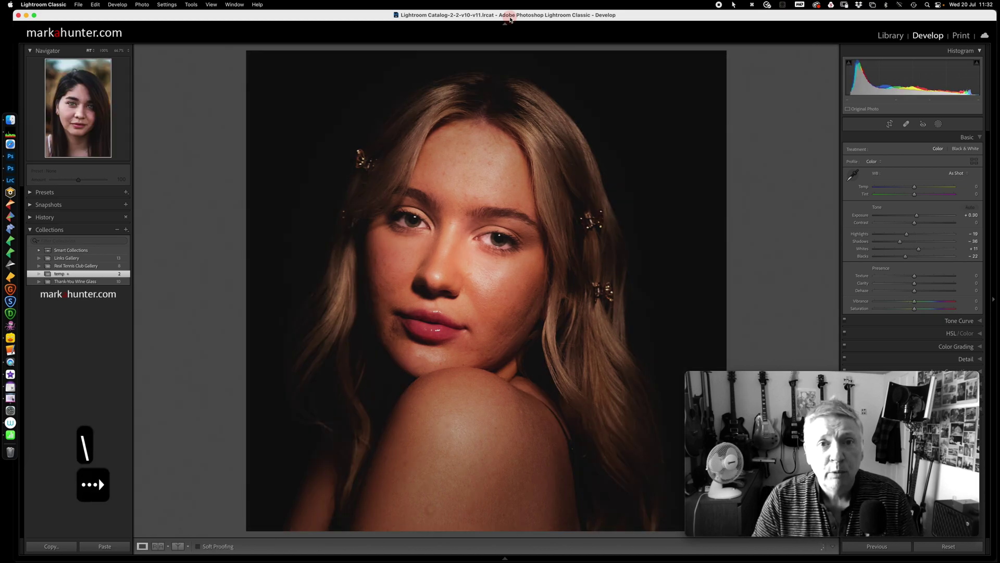
key("backslash")
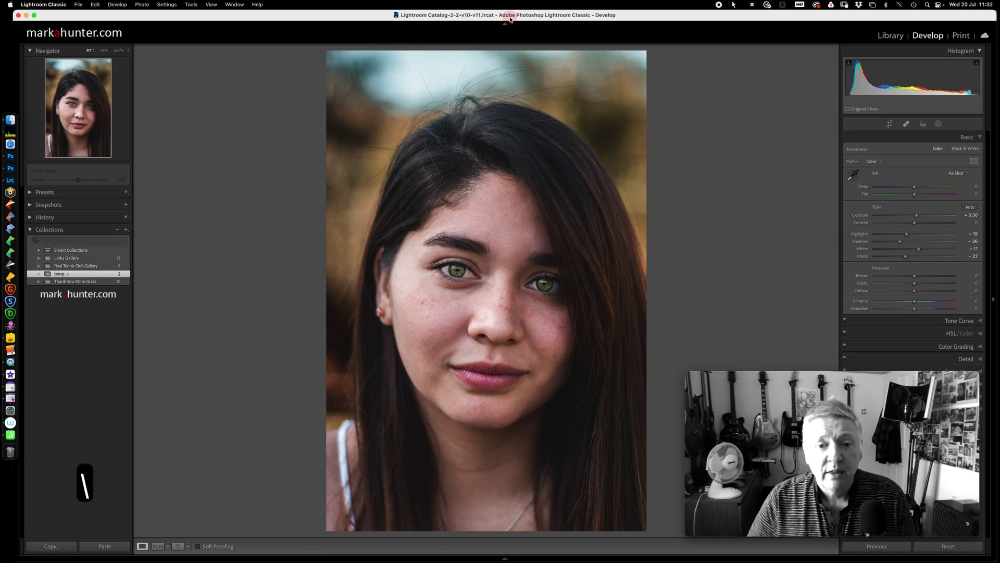
key("backslash")
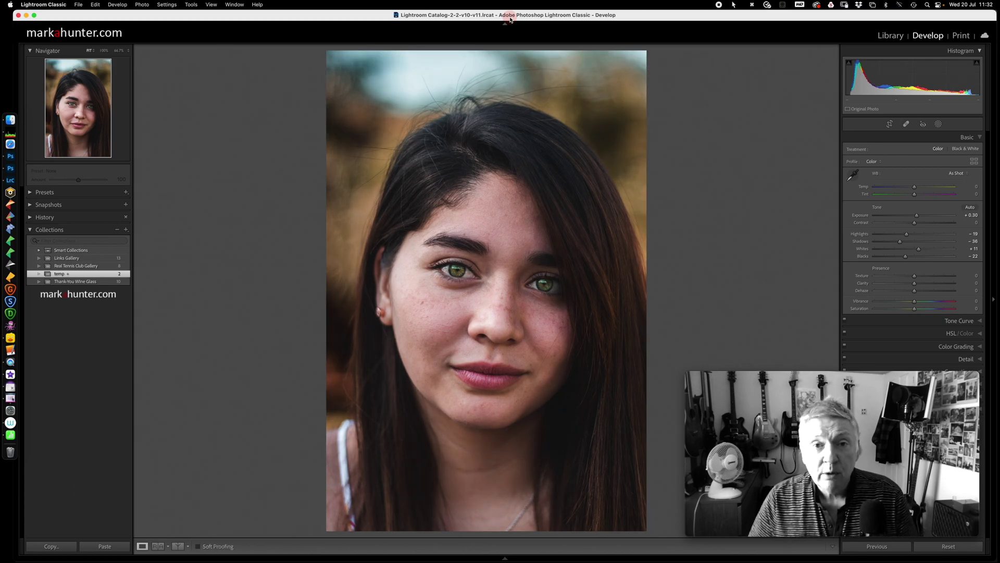
key("BackSpace")
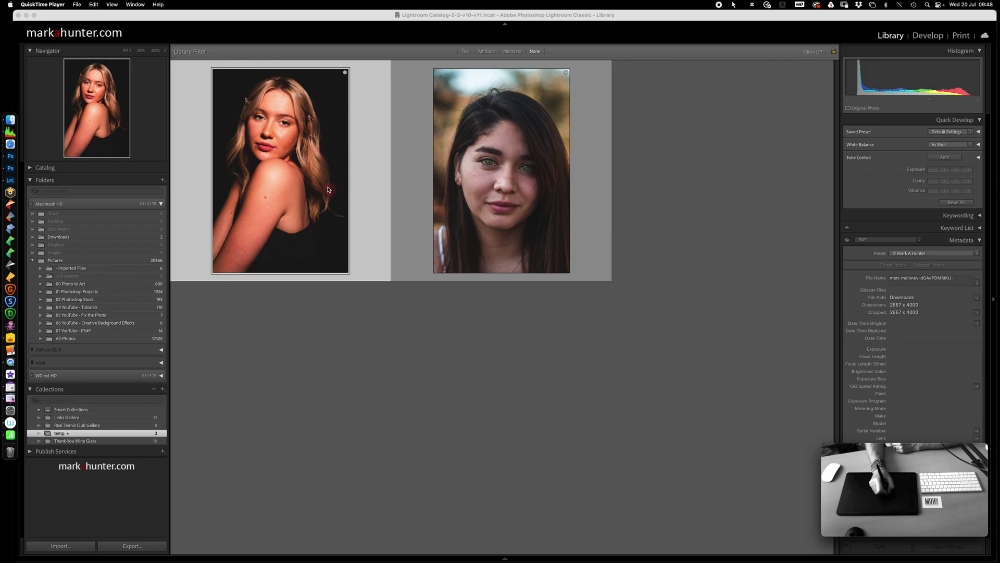
- Open the blonde woman's portrait in the Develop module and activate the Crop & Straighten tool
left_click(288, 175)
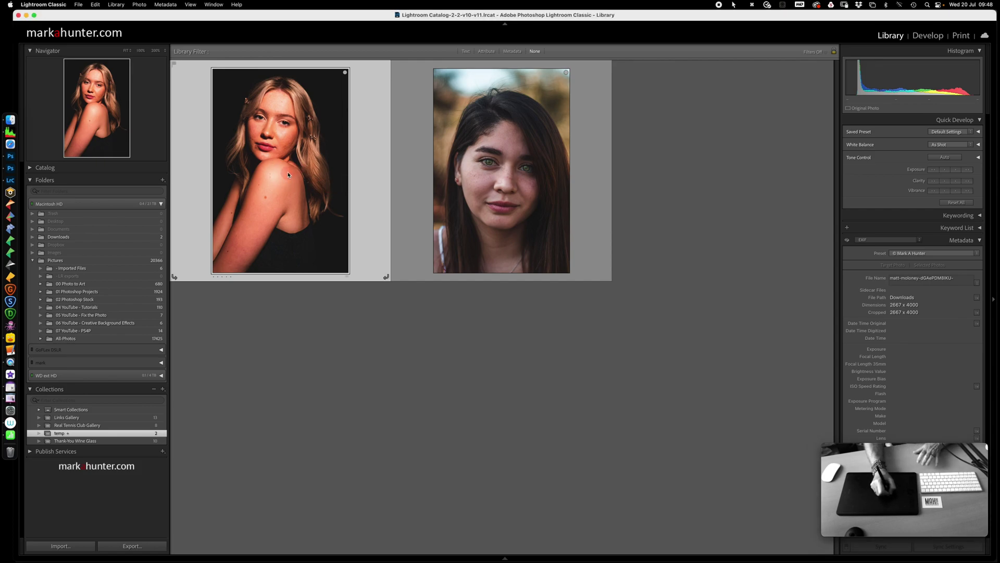
key("d")
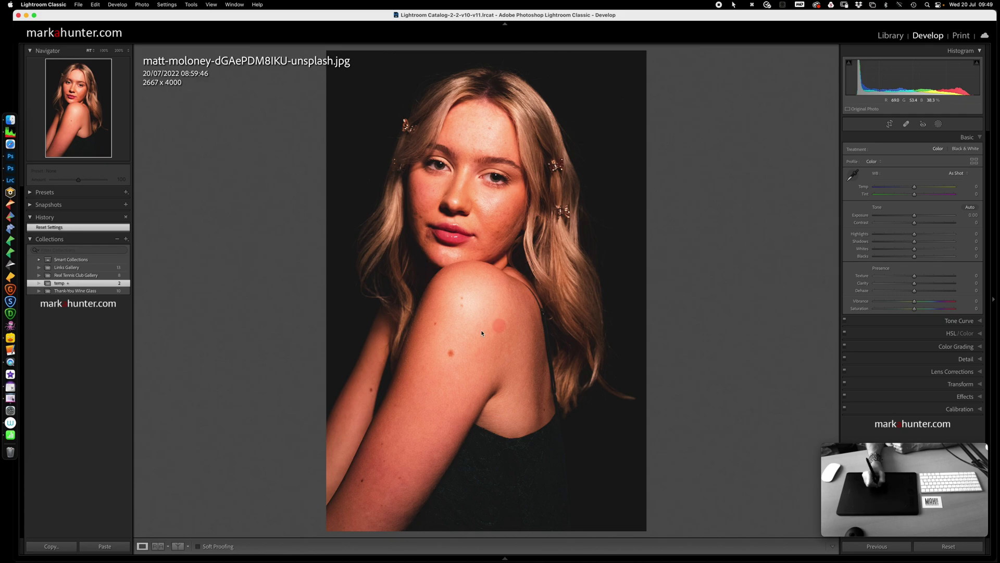
left_click(891, 125)
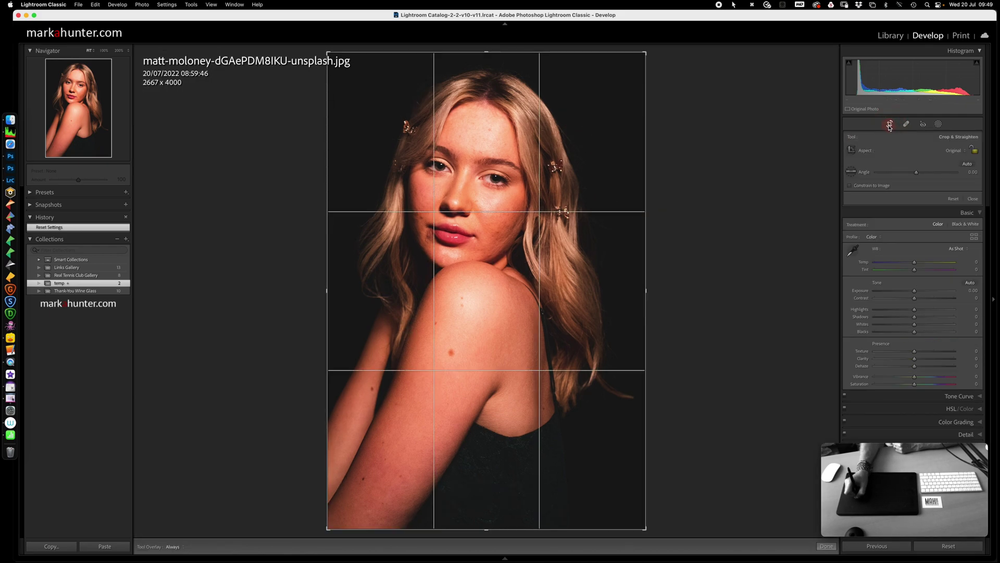
key("r")
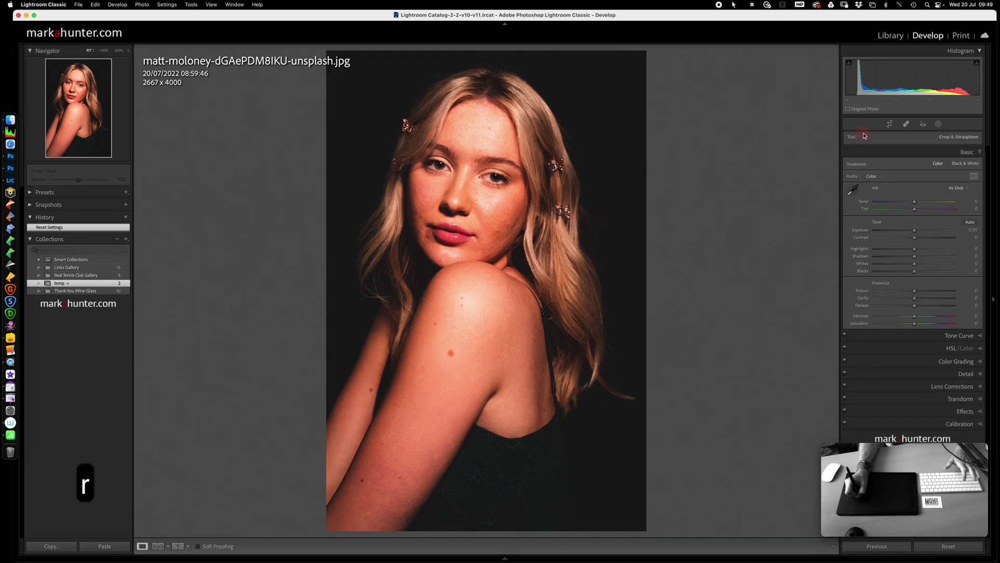
key("r")
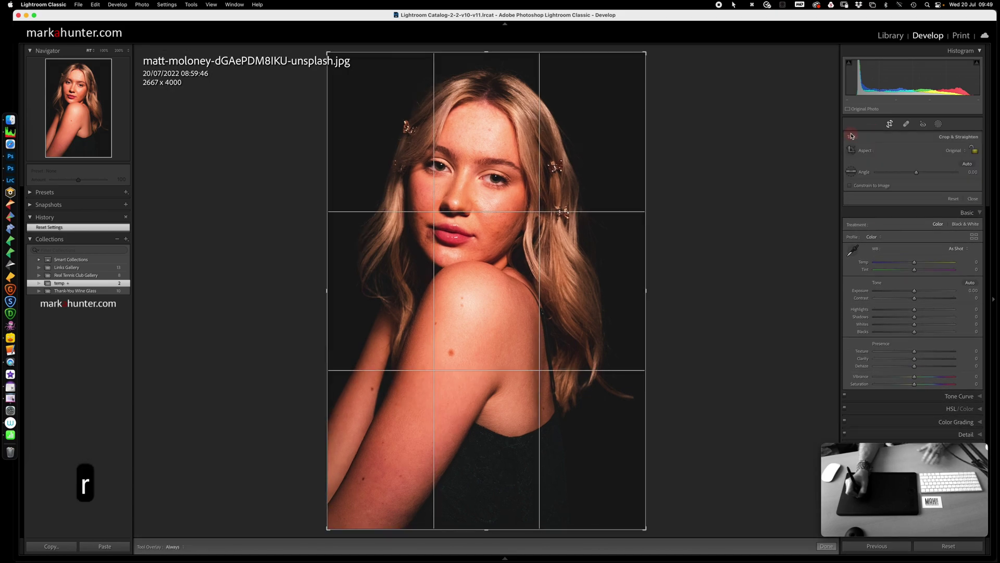
- Shrink the crop to about 2223 x 3334 from its lower edge with the original aspect ratio locked
left_click(975, 152)
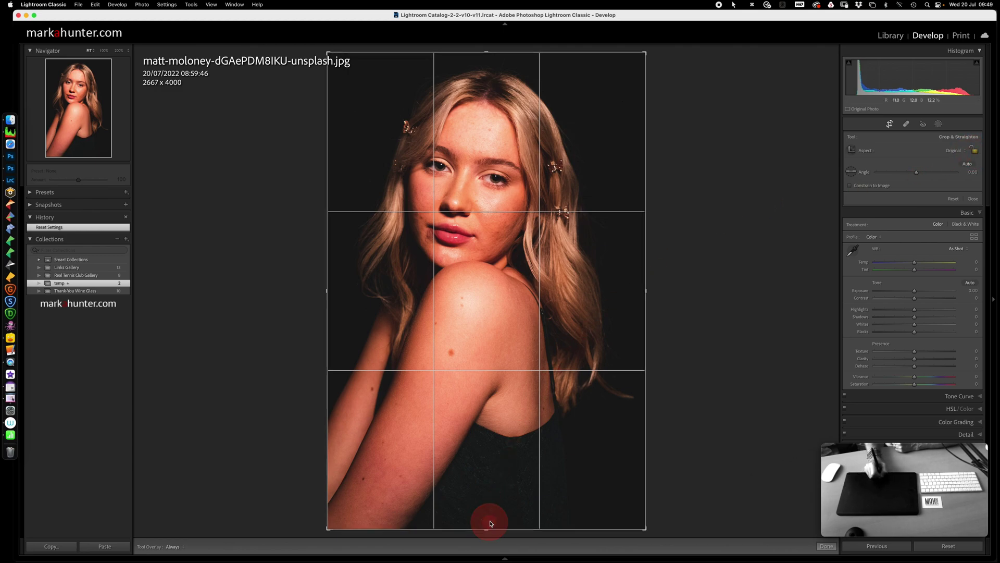
left_click(974, 151)
left_click_drag(487, 524, 483, 488)
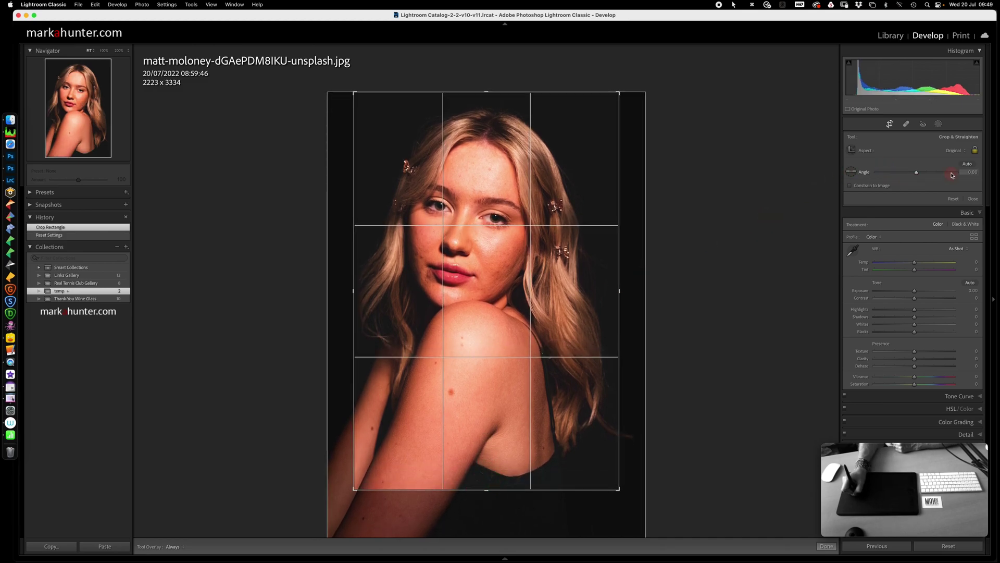
- Unlock the aspect ratio and resize the crop freely to about 2601 x 2802 around the head and shoulder
left_click(974, 150)
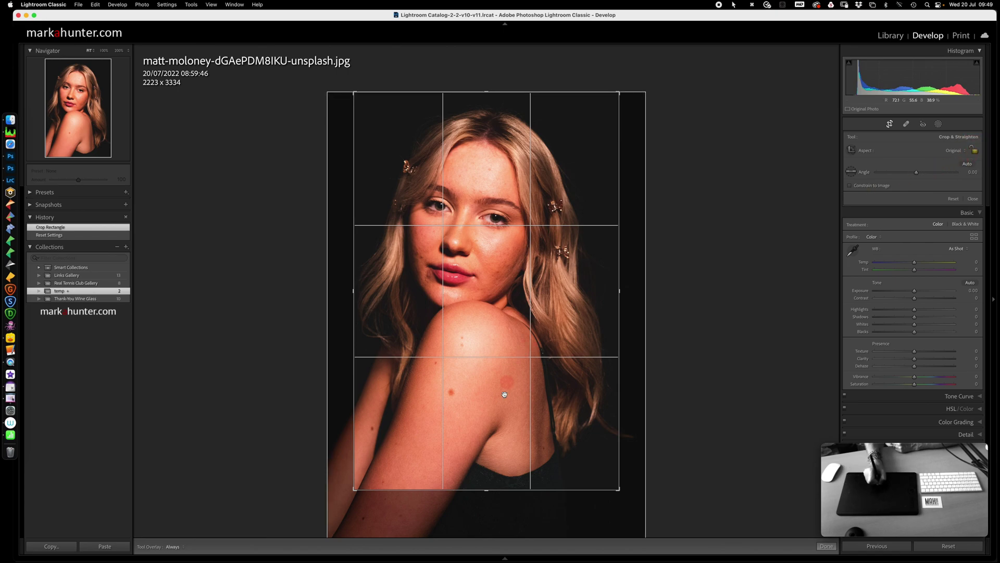
left_click_drag(487, 490, 485, 458)
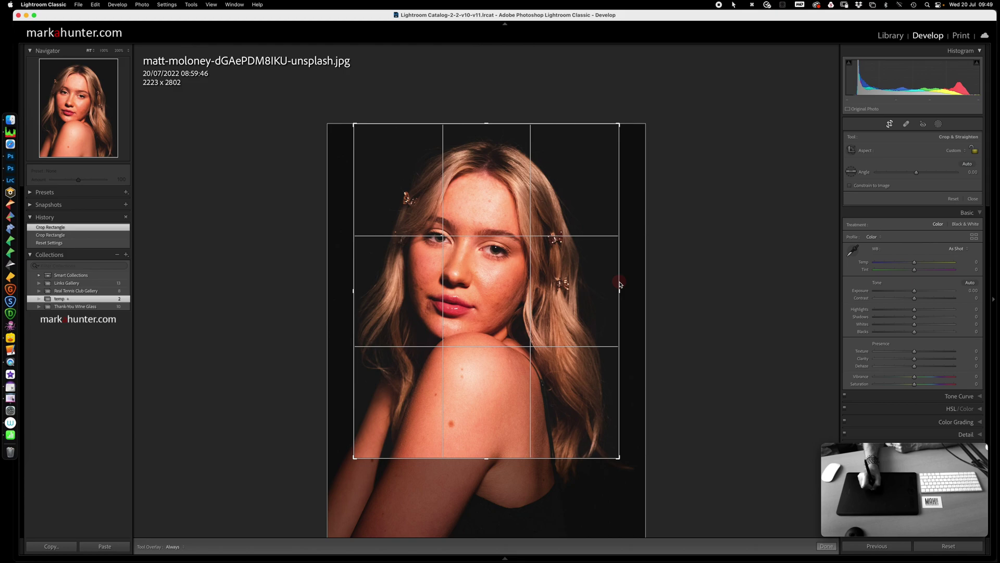
left_click_drag(620, 293, 632, 291)
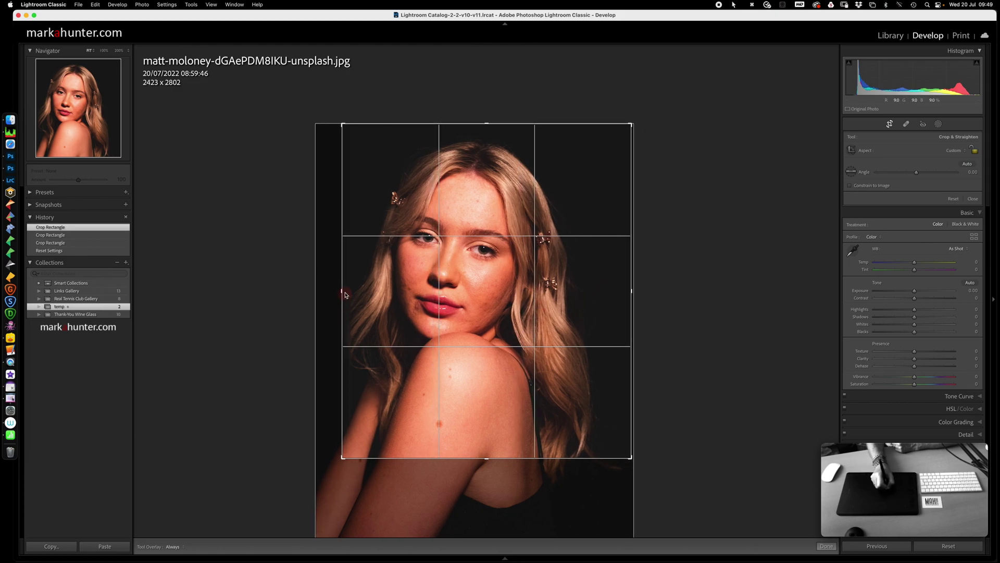
left_click_drag(341, 291, 329, 290)
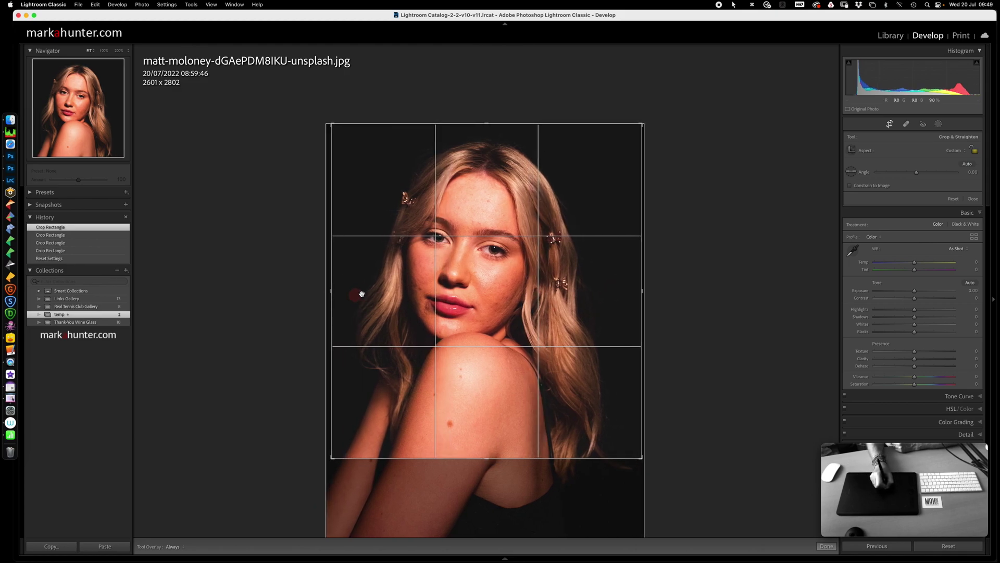
- Set the crop aspect to 1 x 1, reposition the portrait within the square and apply the crop
left_click(953, 153)
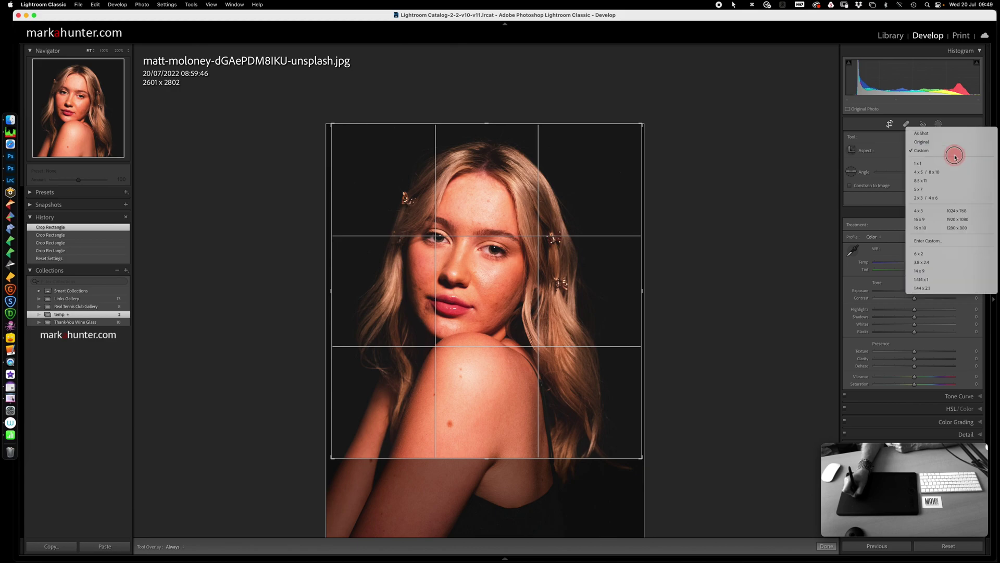
left_click(940, 165)
left_click_drag(485, 291, 503, 288)
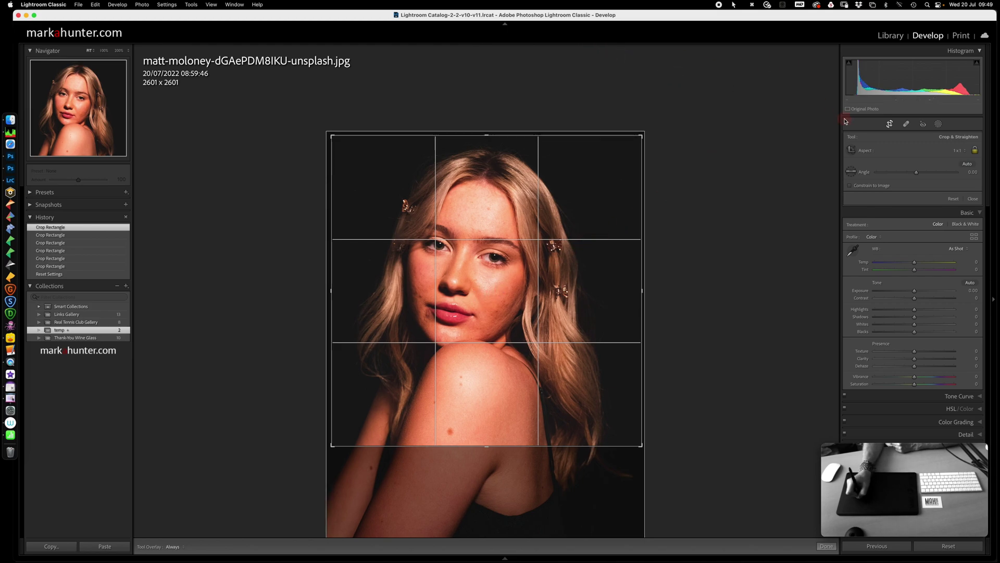
left_click(890, 125)
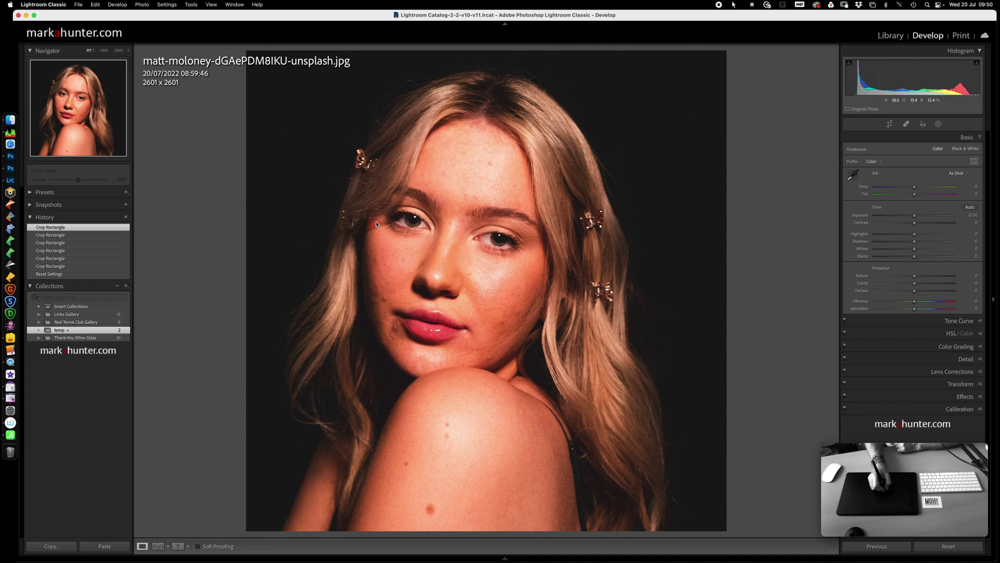
- Create a brush mask with exposure at -2.27 and enlarge the brush to size 10
left_click(938, 124)
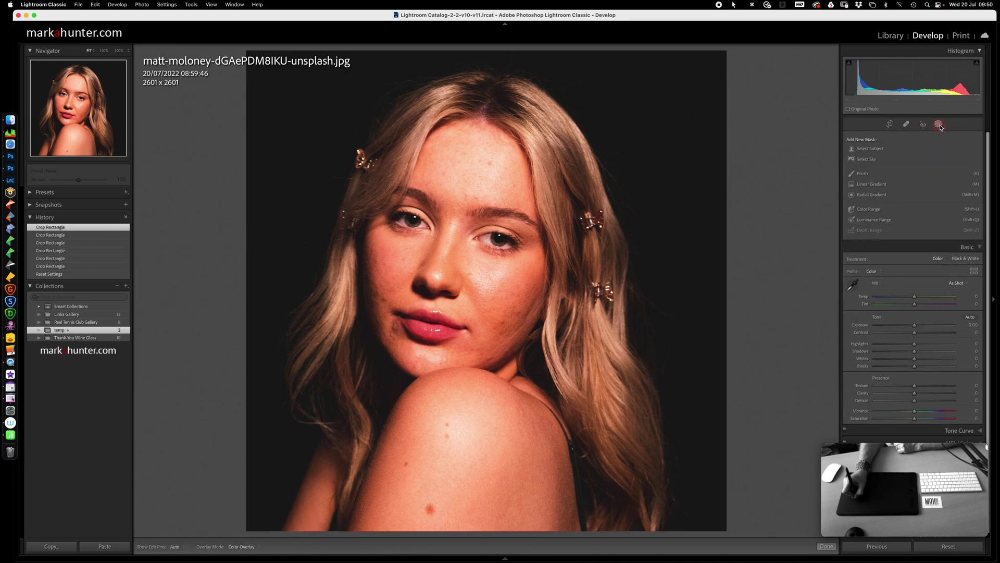
left_click(870, 175)
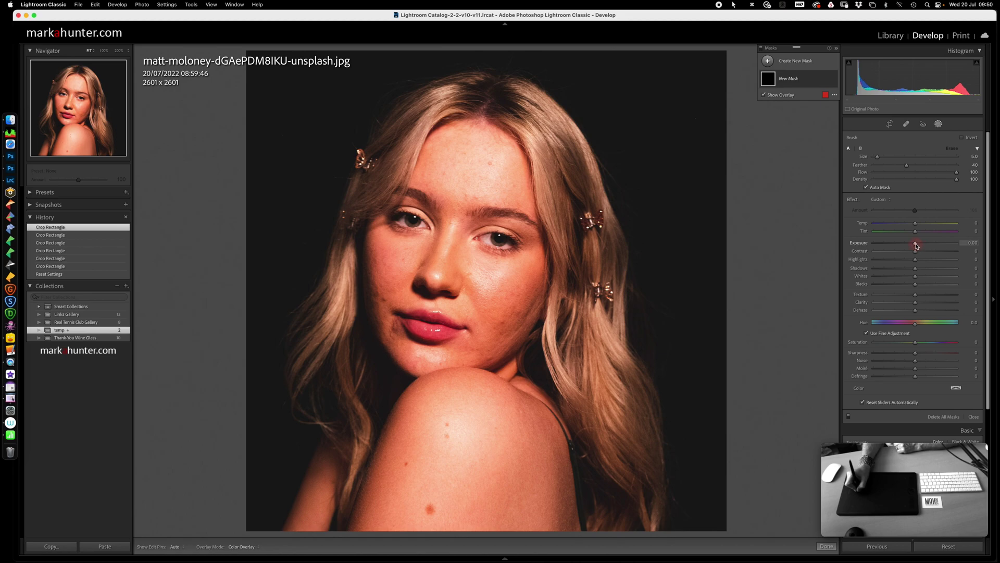
left_click_drag(916, 245, 895, 248)
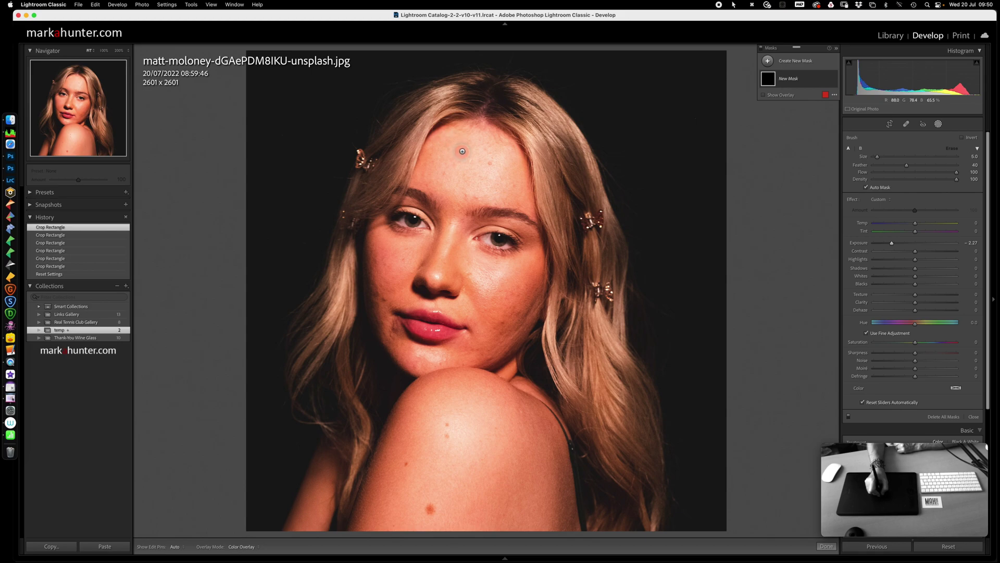
key("bracketright")
key("bracketright")
key("bracketright")
key("bracketright")
key("bracketright")
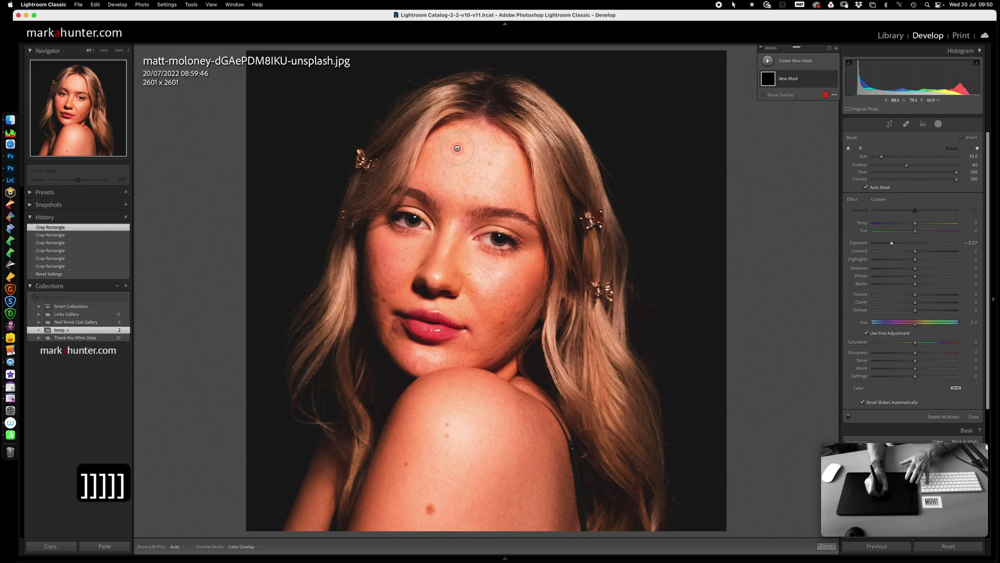
- Paint darkening strokes over both sides of the forehead and both cheeks
mouse_move(462, 145)
left_mouse_down()
mouse_move(454, 151)
mouse_move(458, 134)
mouse_move(461, 143)
left_mouse_up()
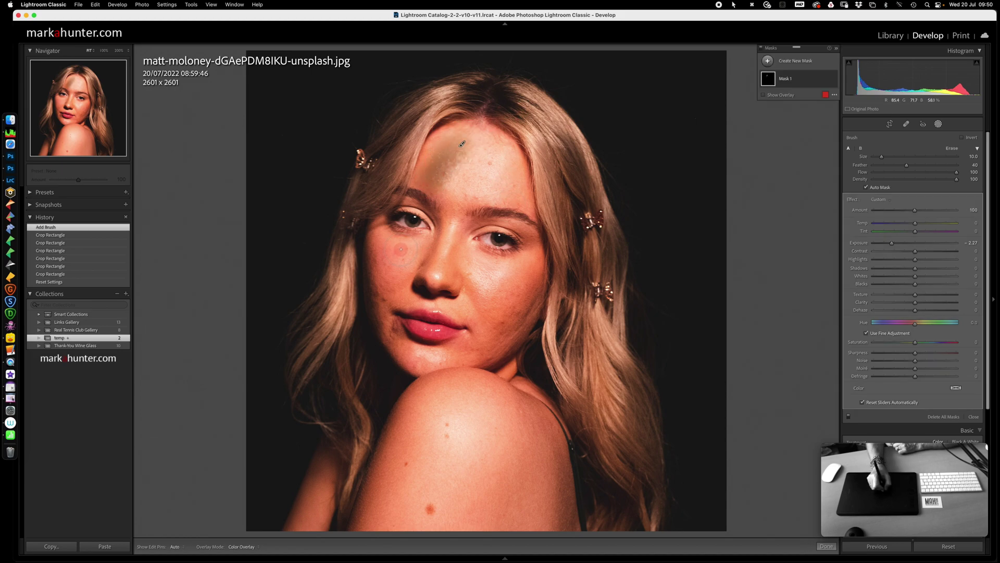
mouse_move(402, 253)
left_mouse_down()
mouse_move(380, 299)
mouse_move(392, 303)
left_mouse_up()
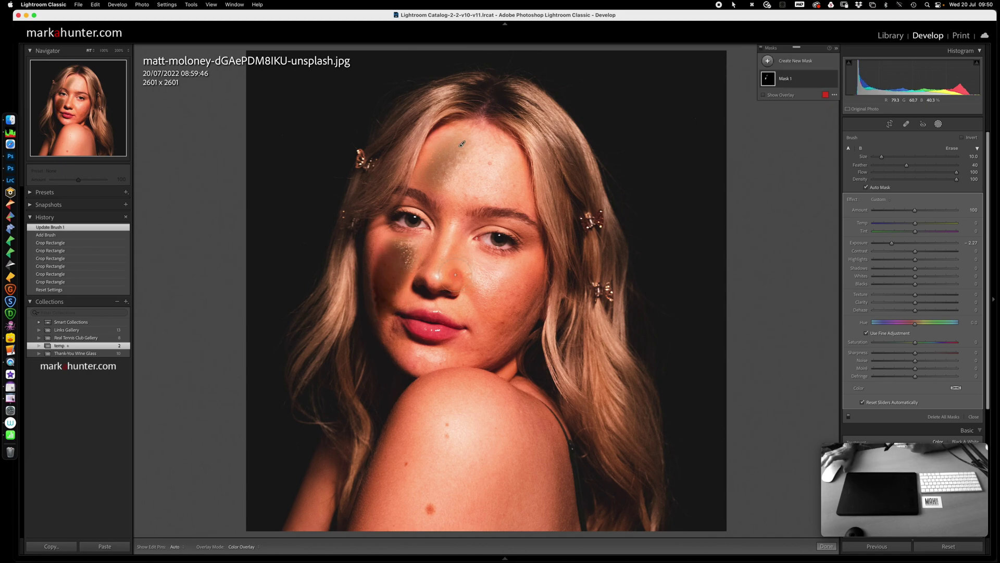
left_click_drag(497, 164, 485, 185)
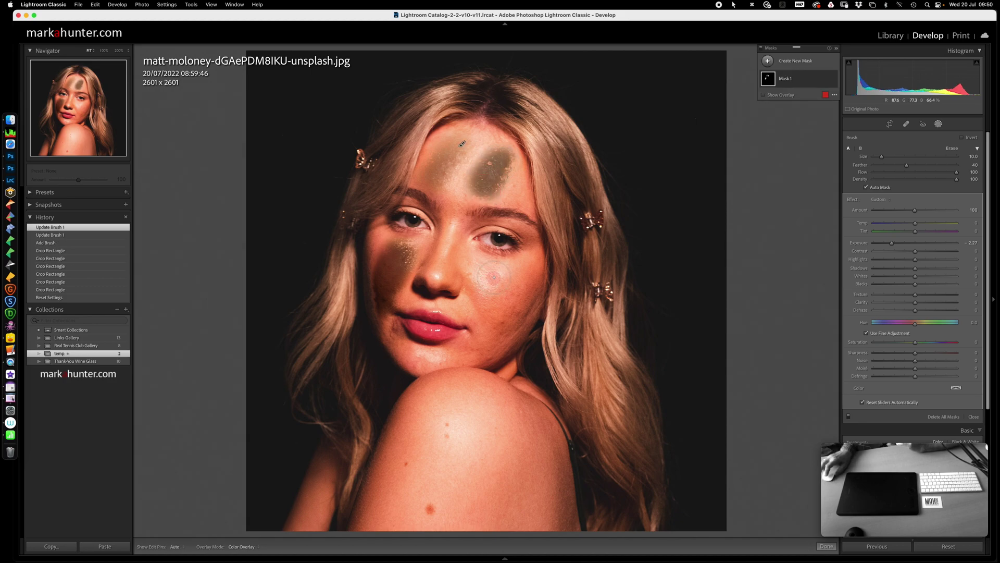
left_click_drag(495, 276, 472, 326)
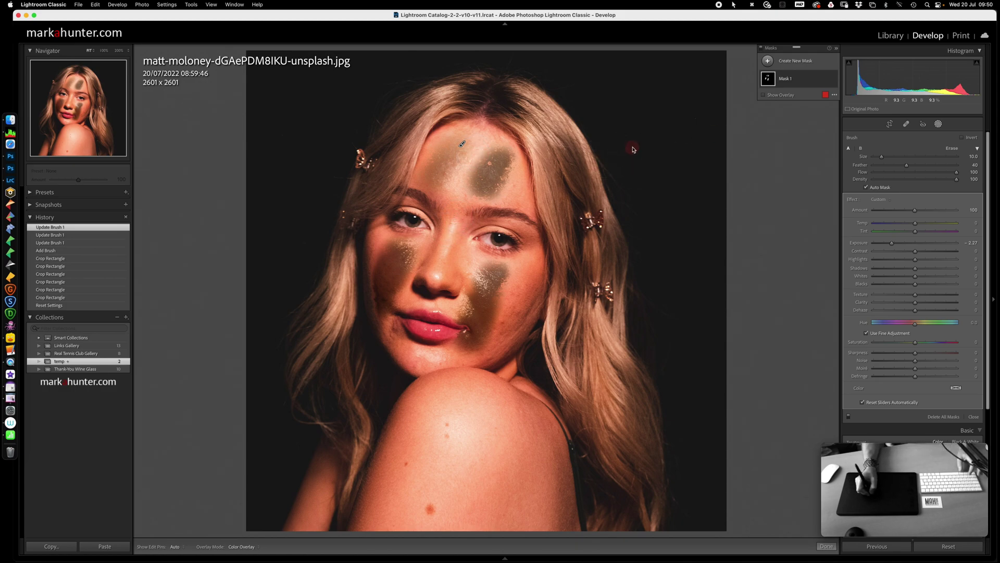
- Undo all four brush strokes, removing the brush mask
key("super+z")
key("super+z")
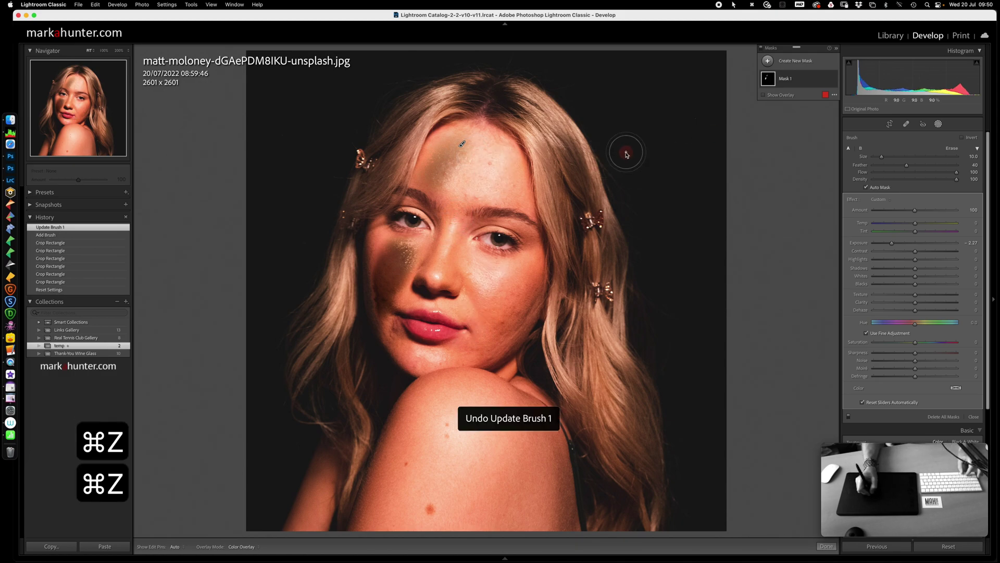
key("super+z")
key("super+z")
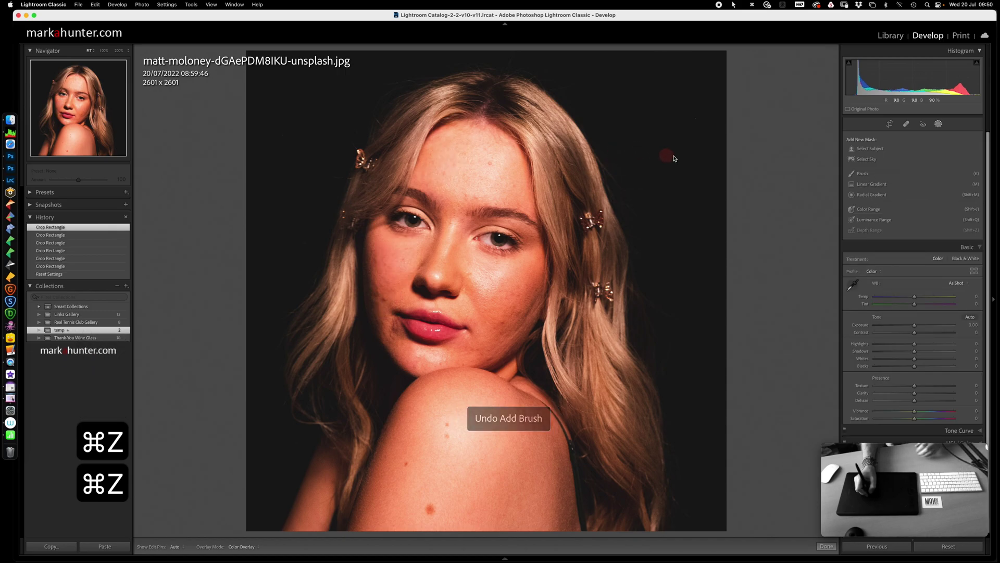
- Add a radial gradient mask centred on the face, then adjust its width and position to cover the head
left_click(872, 195)
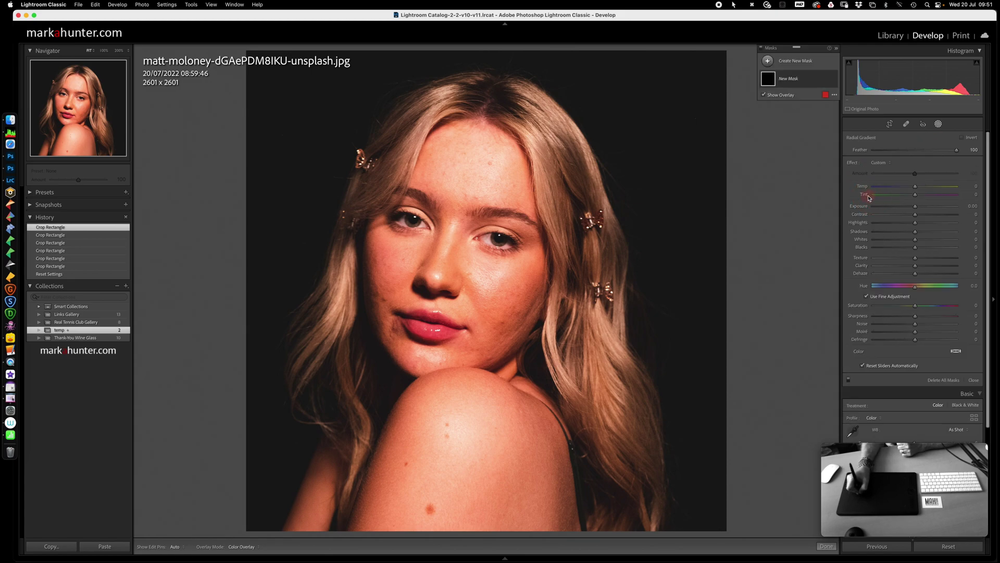
left_click_drag(449, 254, 607, 441)
left_click_drag(616, 248, 614, 272)
mouse_move(451, 248)
left_mouse_down()
mouse_move(448, 240)
mouse_move(443, 252)
mouse_move(459, 256)
left_mouse_up()
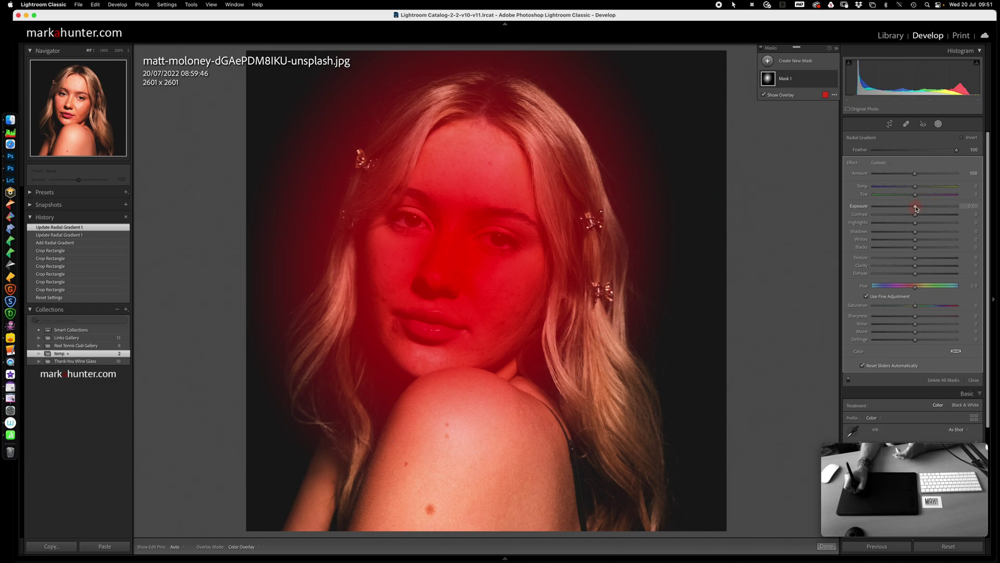
- Try the radial mask's exposure at -4.00 with the overlay hidden, then reset the exposure and show the overlay again
key("o")
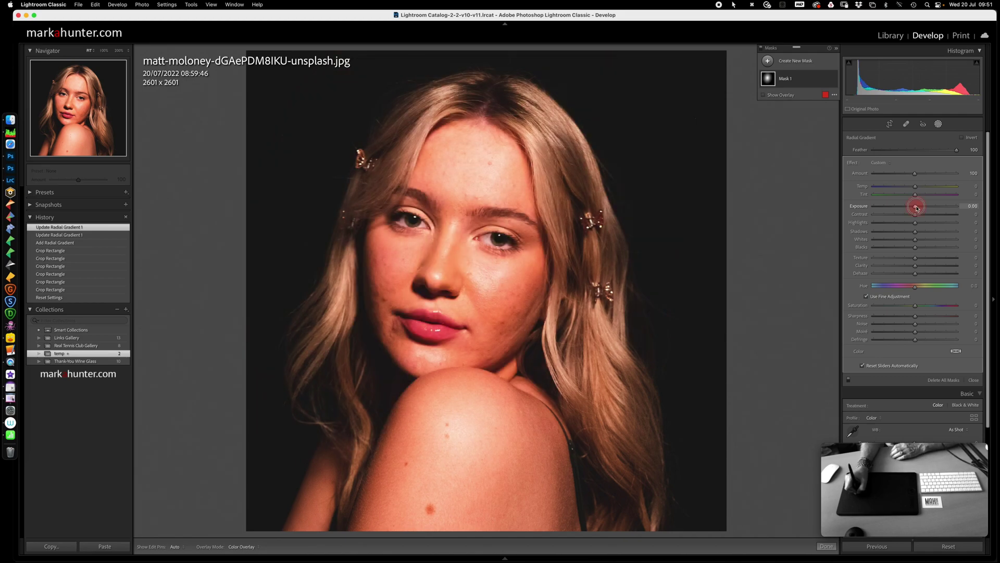
left_click_drag(916, 207, 846, 205)
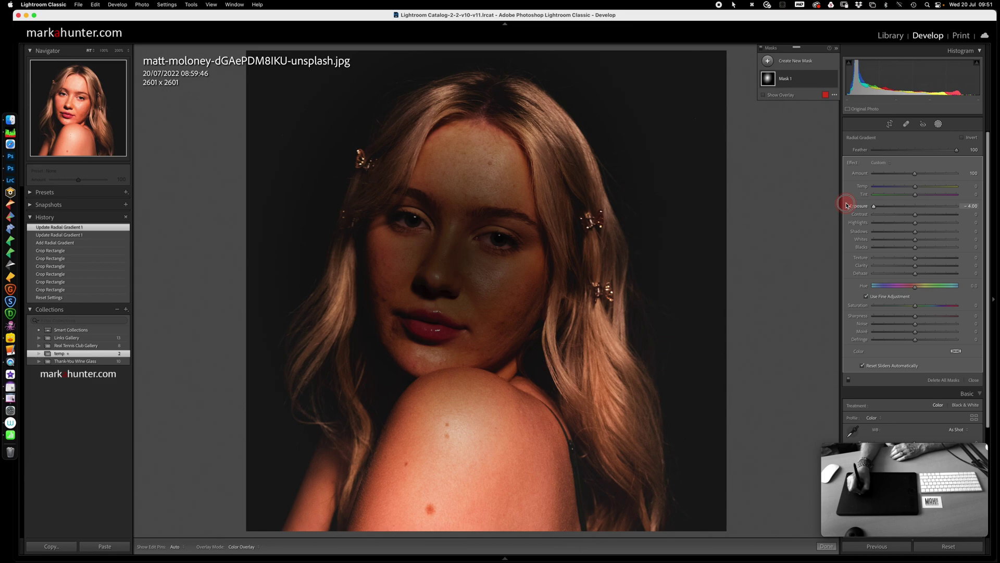
left_click_drag(850, 207, 917, 212)
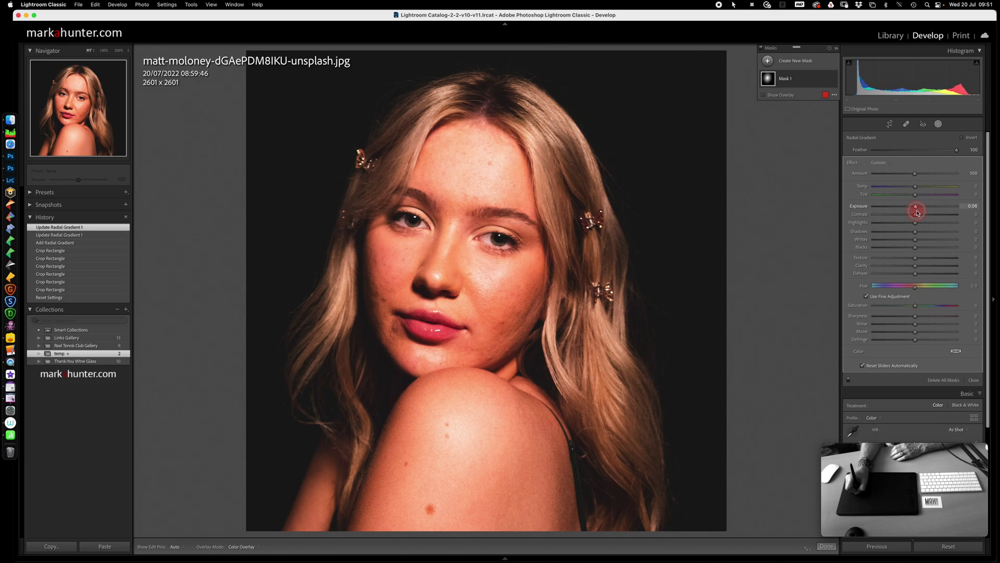
double_click(860, 207)
key("o")
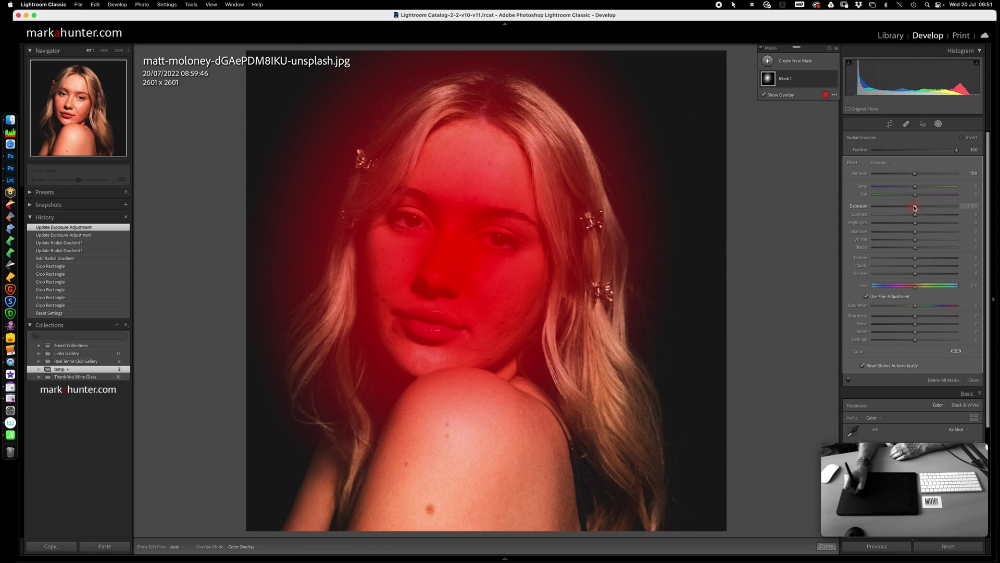
- Try darkening inside the radial gradient again with exposure -4.00, then bring the exposure back to 0.03
left_click_drag(916, 208, 850, 206)
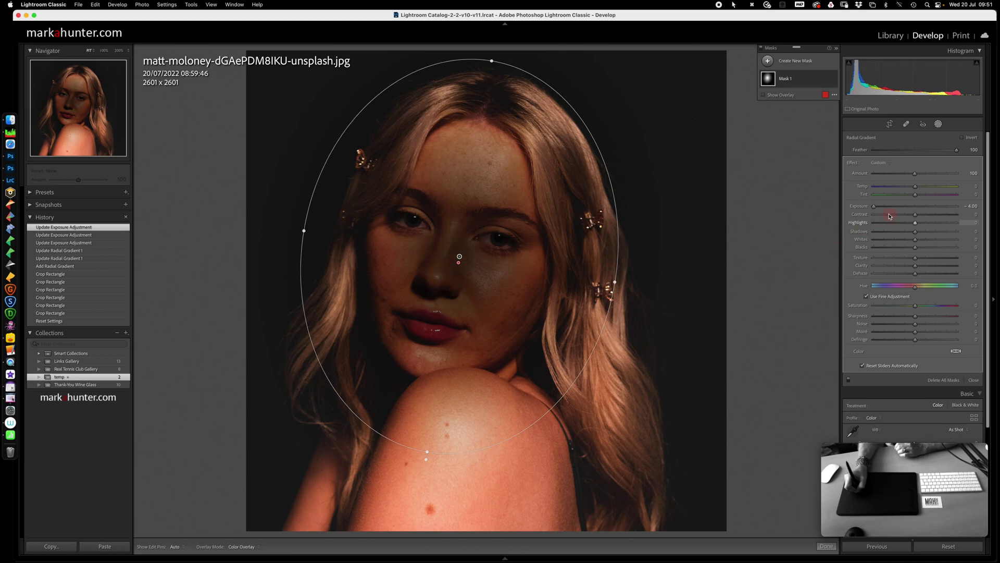
left_click_drag(873, 208, 914, 208)
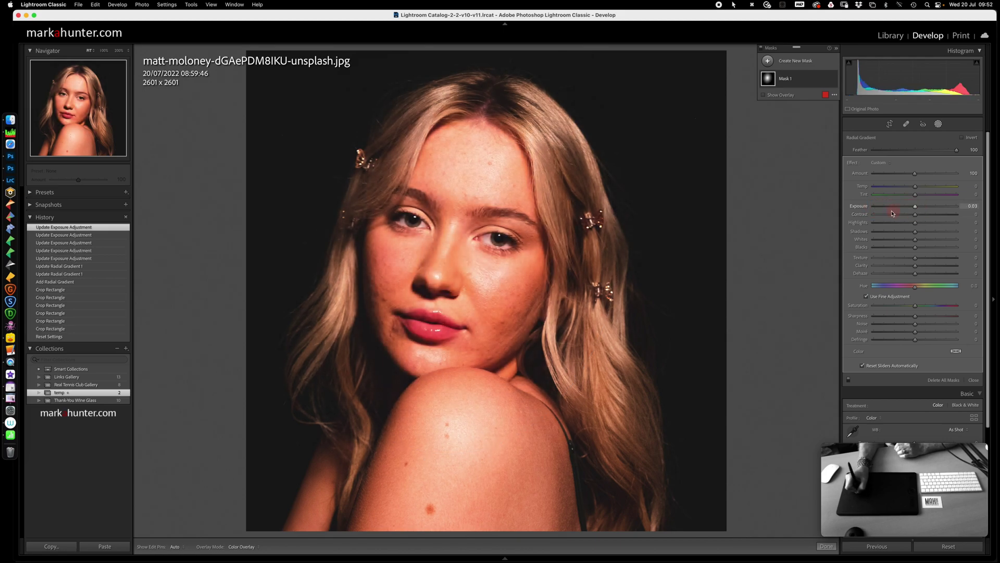
left_click(763, 95)
left_click(763, 95)
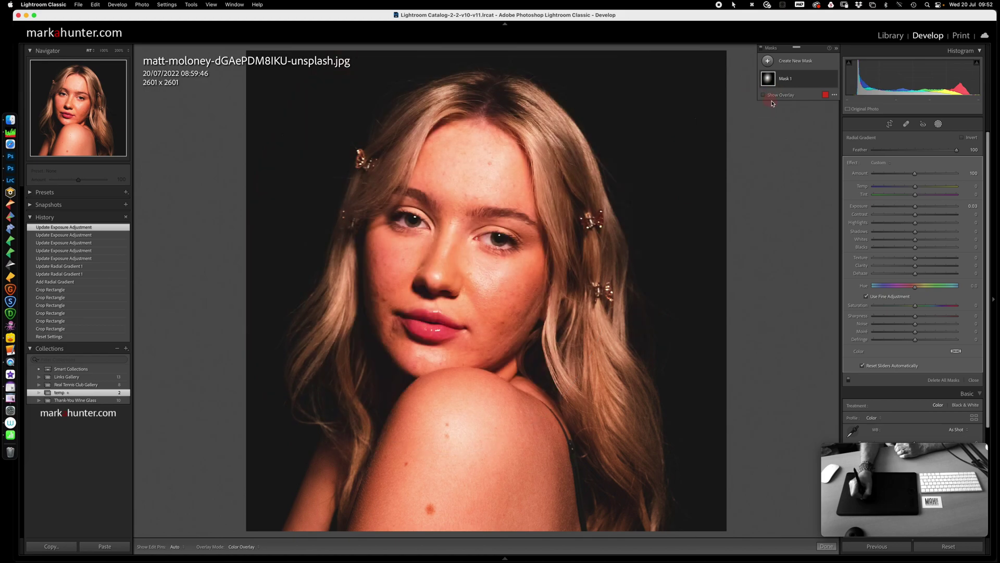
- Invert the radial gradient mask and set its exposure to -1.87 to darken the surroundings of the face
left_click(962, 138)
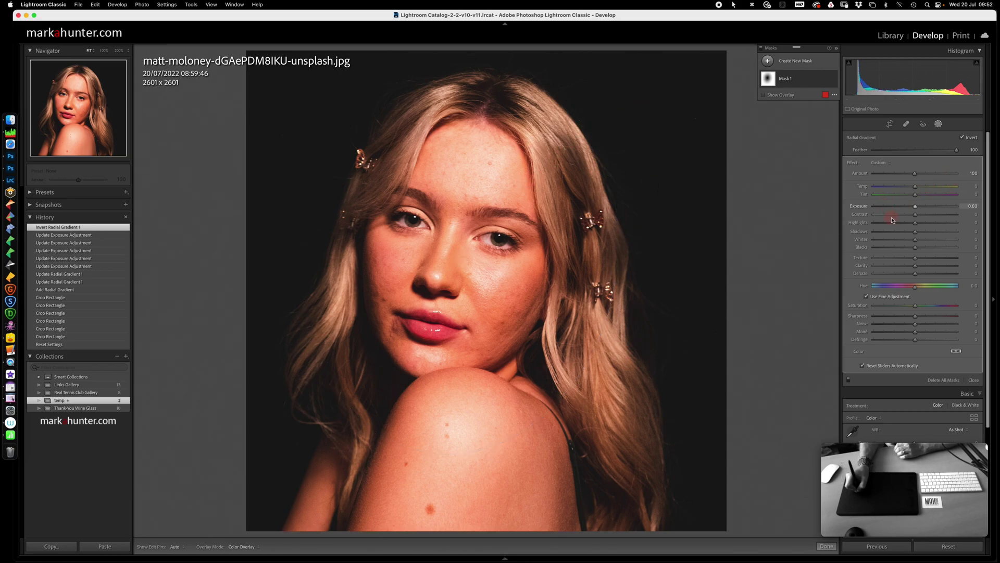
left_click_drag(917, 207, 861, 206)
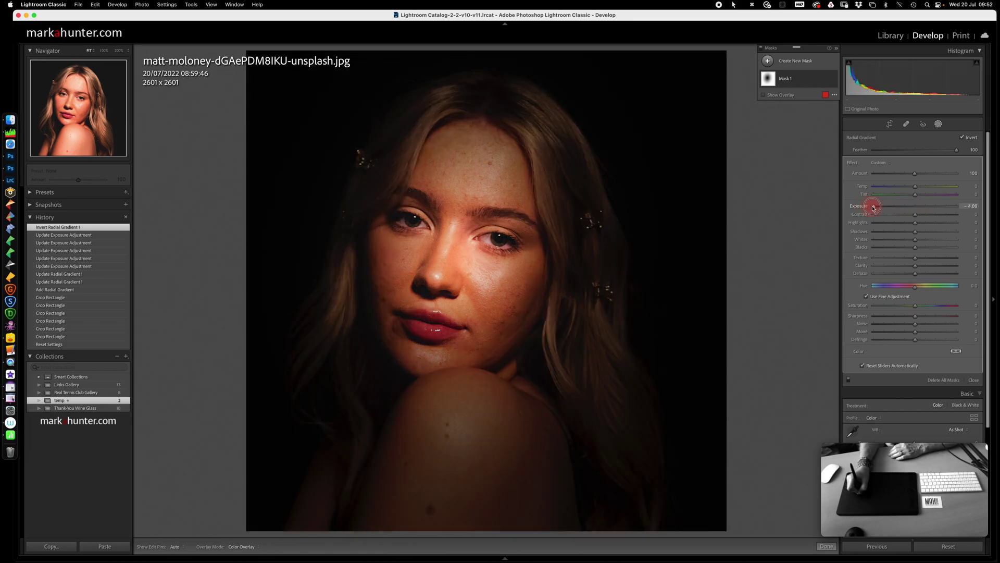
left_click_drag(874, 208, 892, 207)
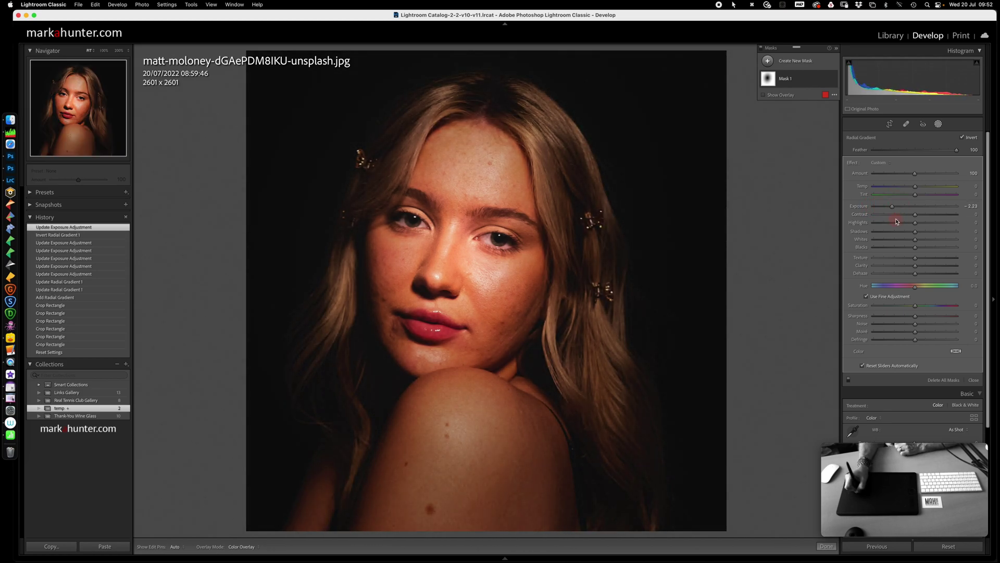
left_click_drag(892, 207, 897, 210)
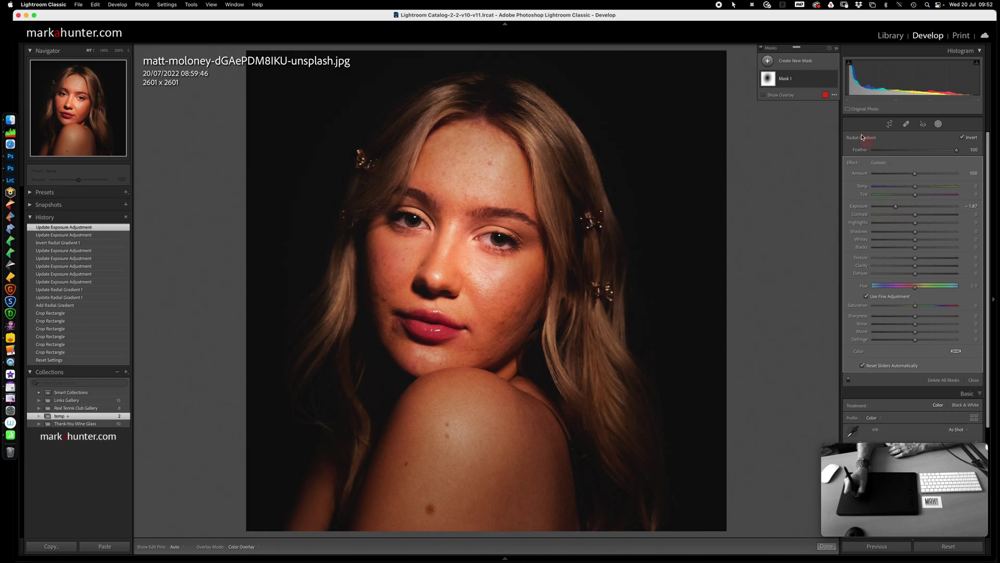
- Add a second radial gradient mask fitted over the face and head, and set its exposure to -0.30 with the overlay hidden
left_click(769, 61)
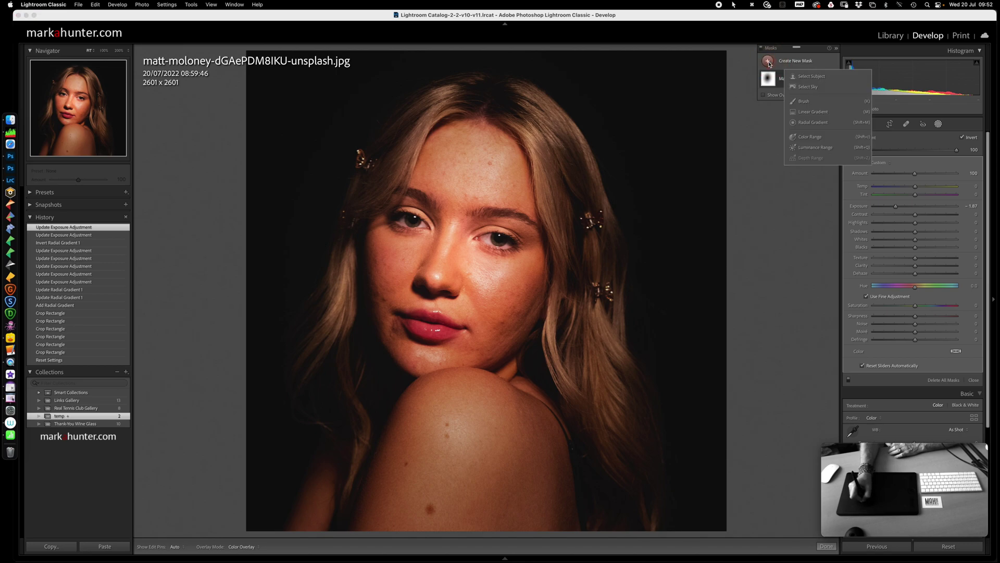
left_click(810, 122)
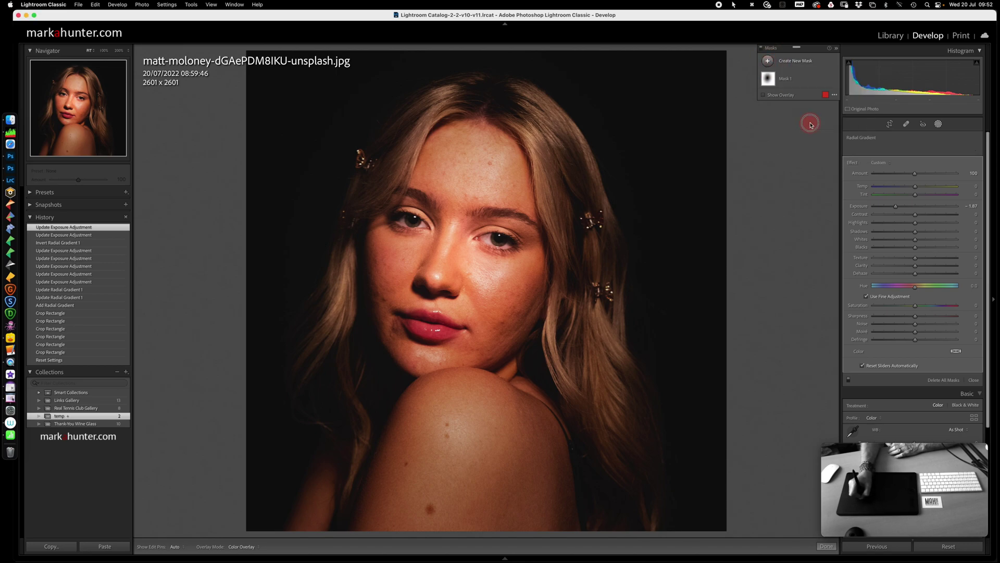
left_click_drag(482, 164, 617, 351)
left_click_drag(483, 164, 460, 255)
left_click_drag(594, 240, 579, 295)
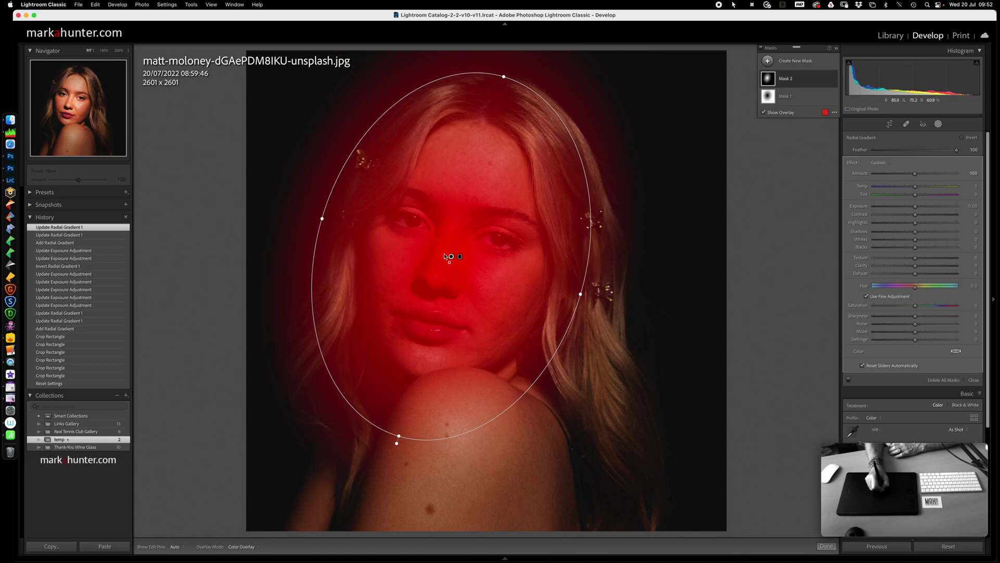
left_click_drag(449, 256, 458, 250)
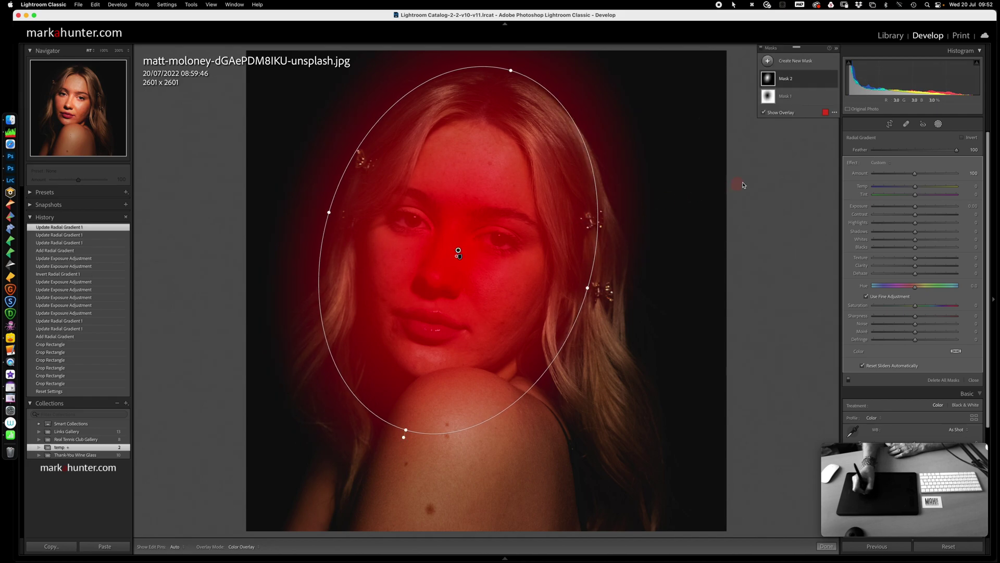
key("o")
mouse_move(916, 206)
left_mouse_down()
mouse_move(881, 207)
mouse_move(912, 207)
left_mouse_up()
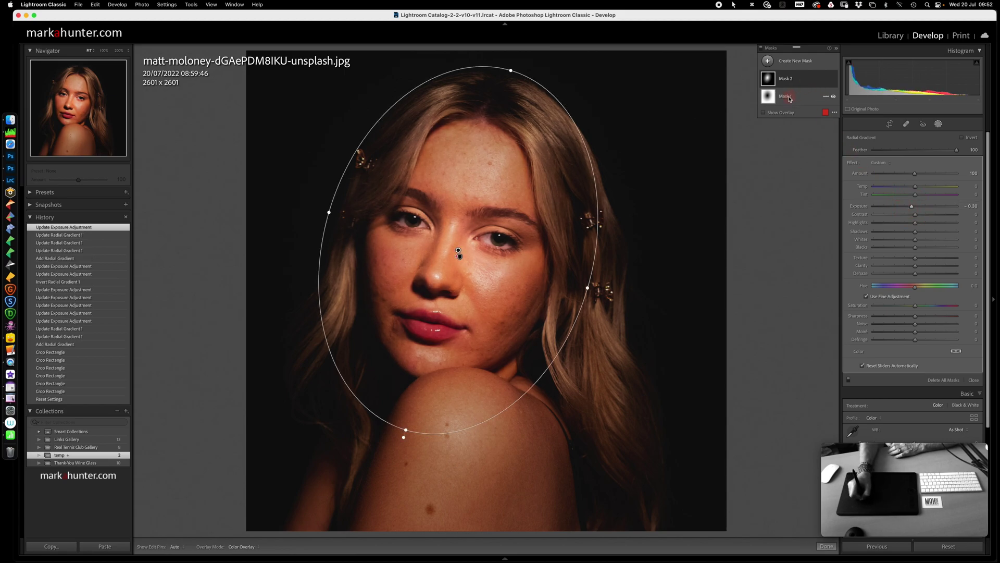
- Rename Mask 1 as "vin"
left_click(826, 97)
left_click(829, 101)
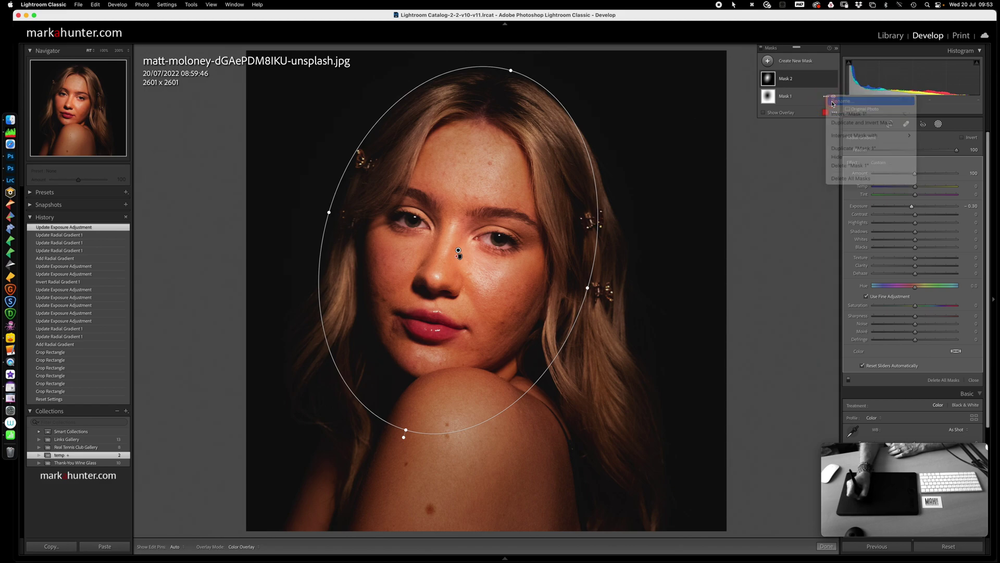
type("vin")
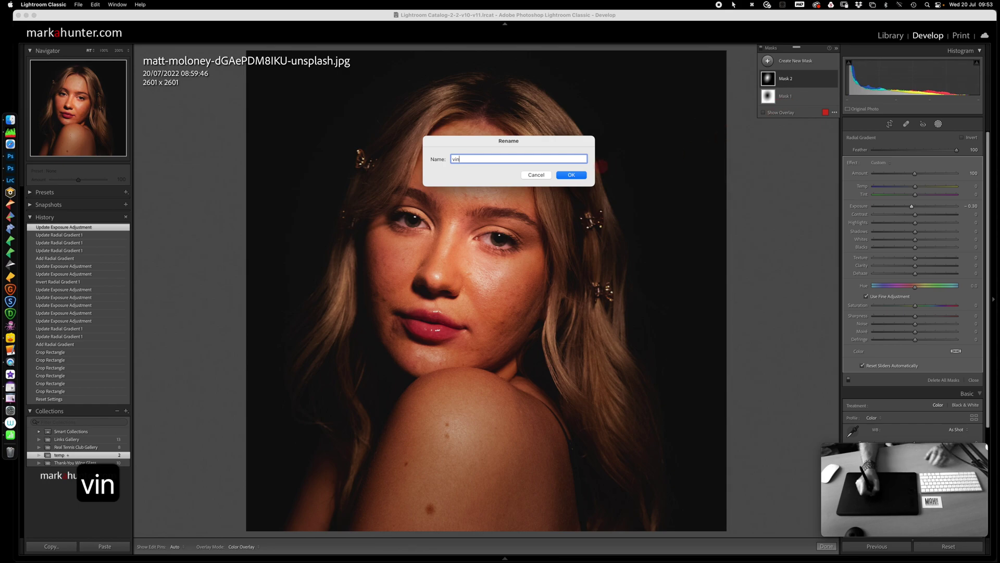
left_click(575, 175)
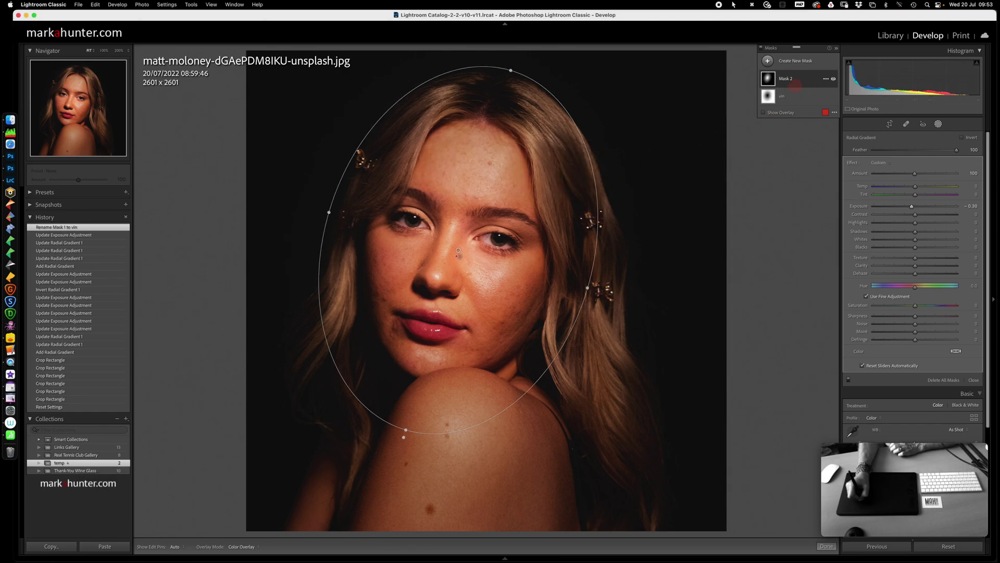
- Rename Mask 2 as "skin global"
left_click(826, 78)
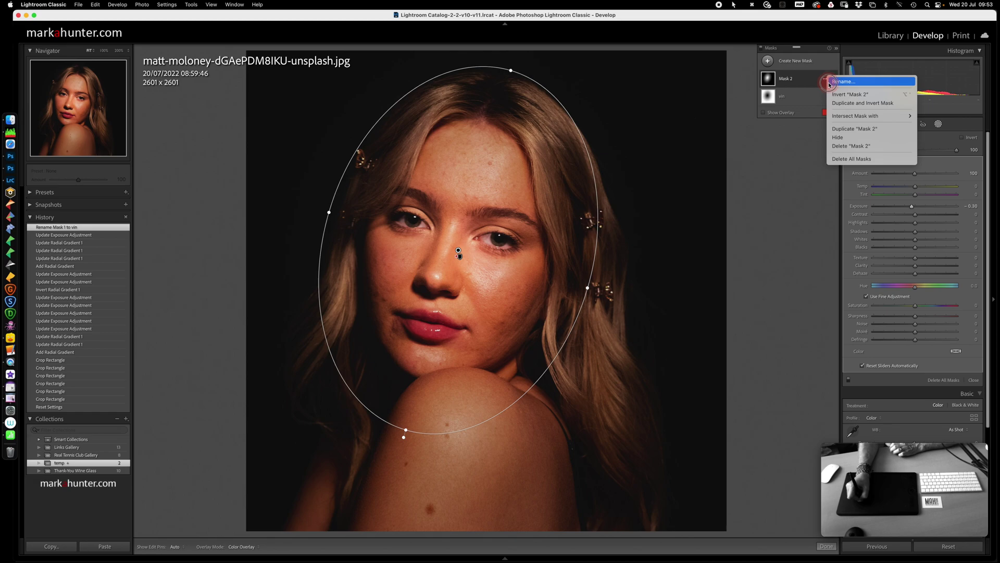
left_click(839, 82)
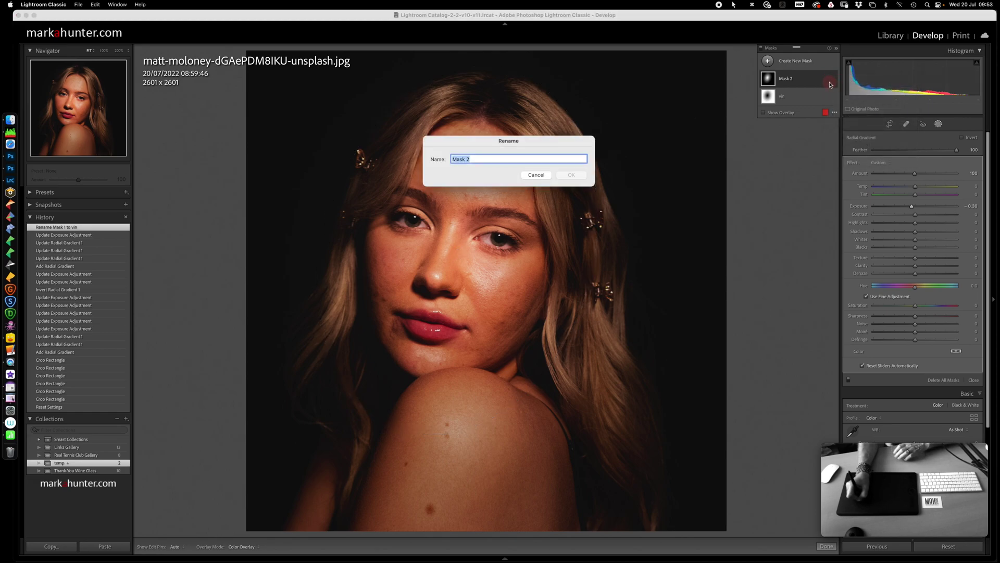
type("s")
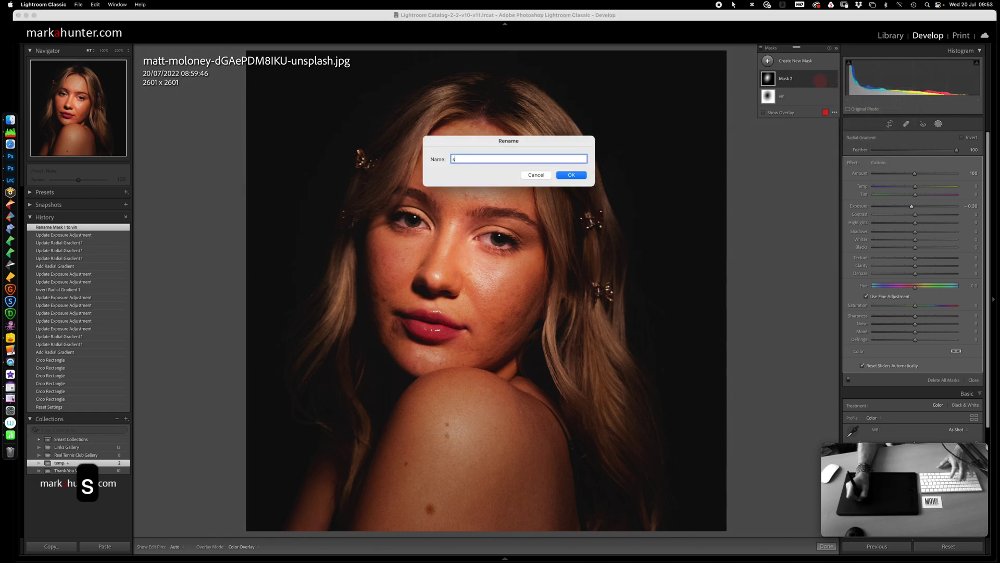
type("kin gl")
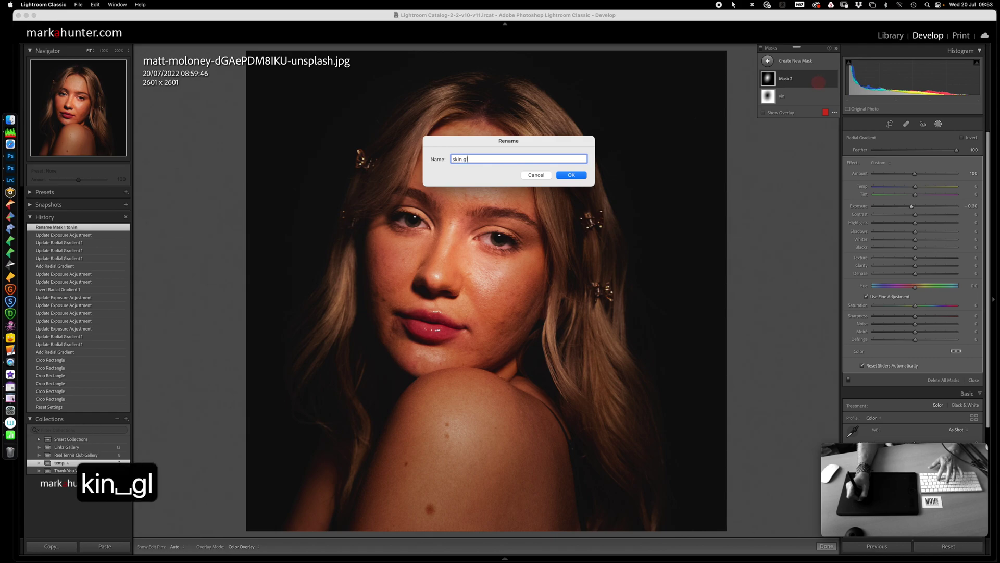
type("obal")
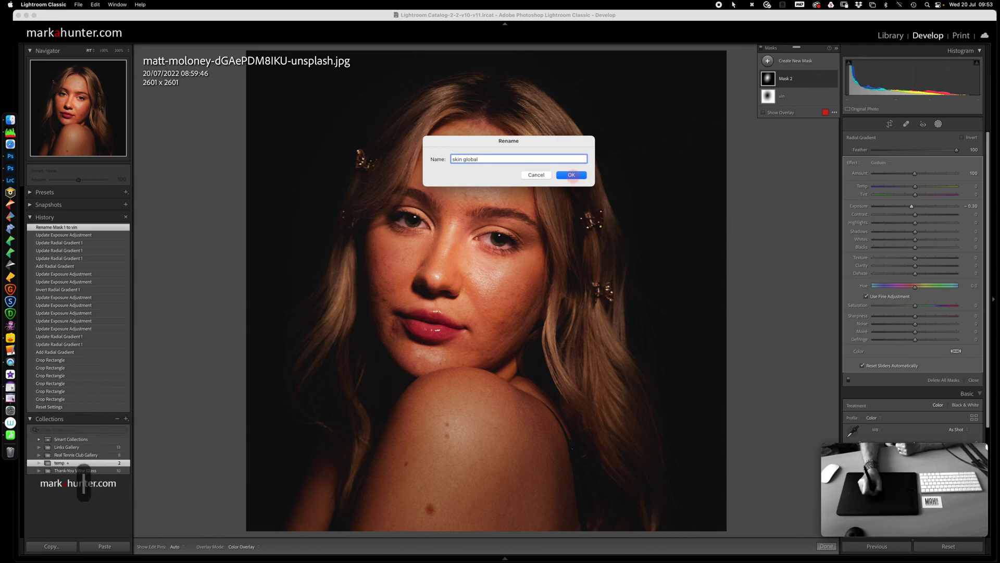
left_click(572, 175)
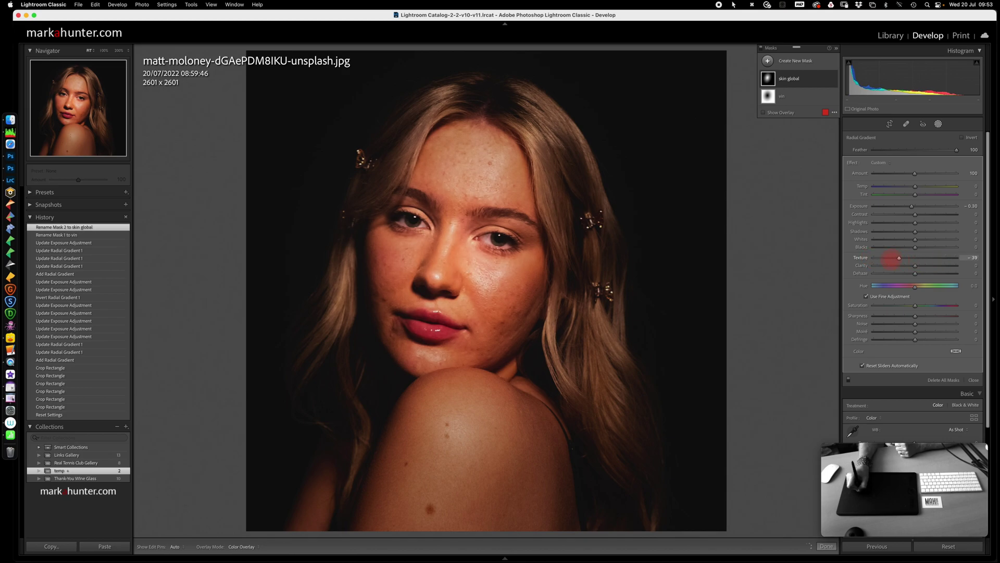
- Set the skin global mask's texture to -75 to soften the skin
left_click_drag(954, 266, 924, 261)
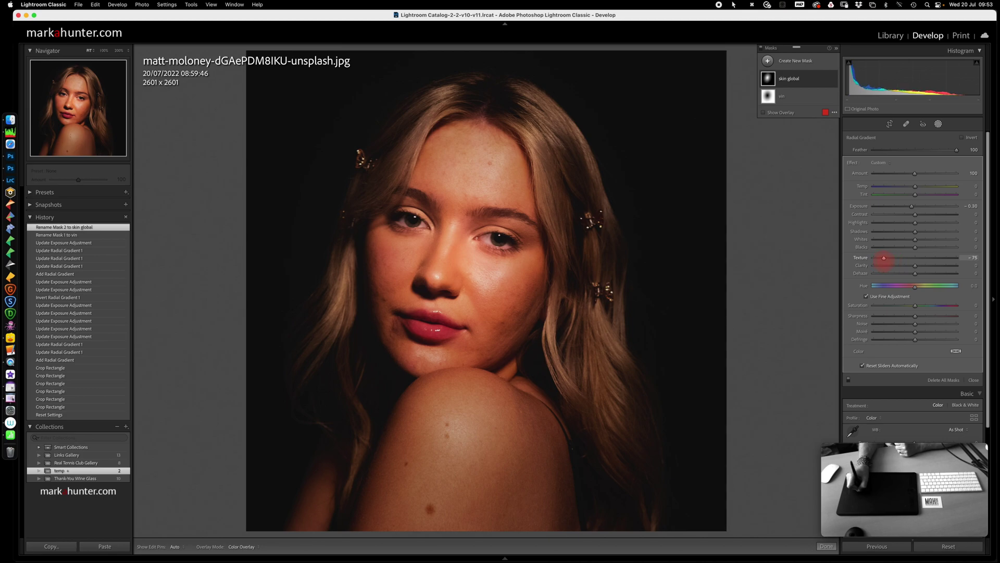
left_click_drag(885, 258, 884, 258)
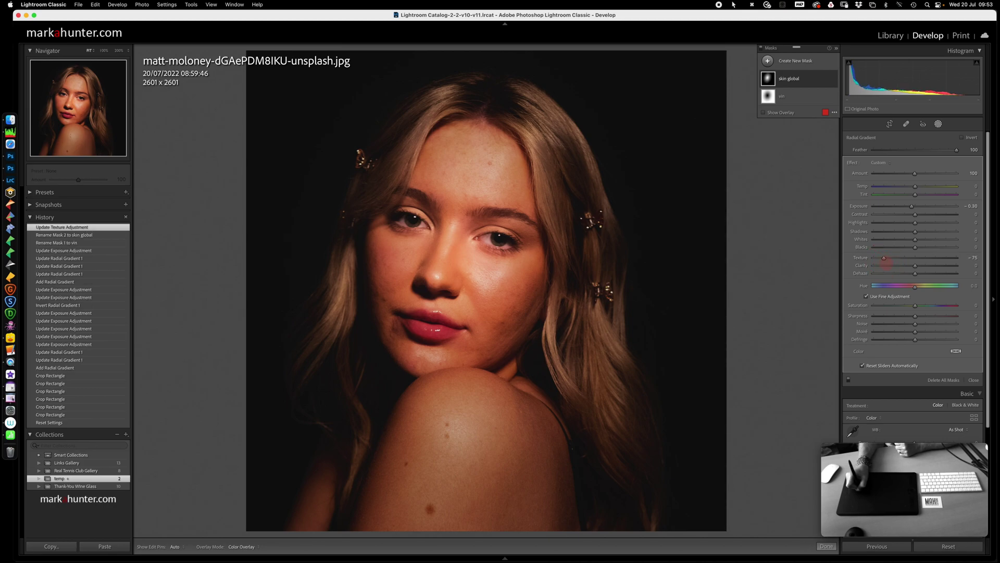
mouse_move(458, 260)
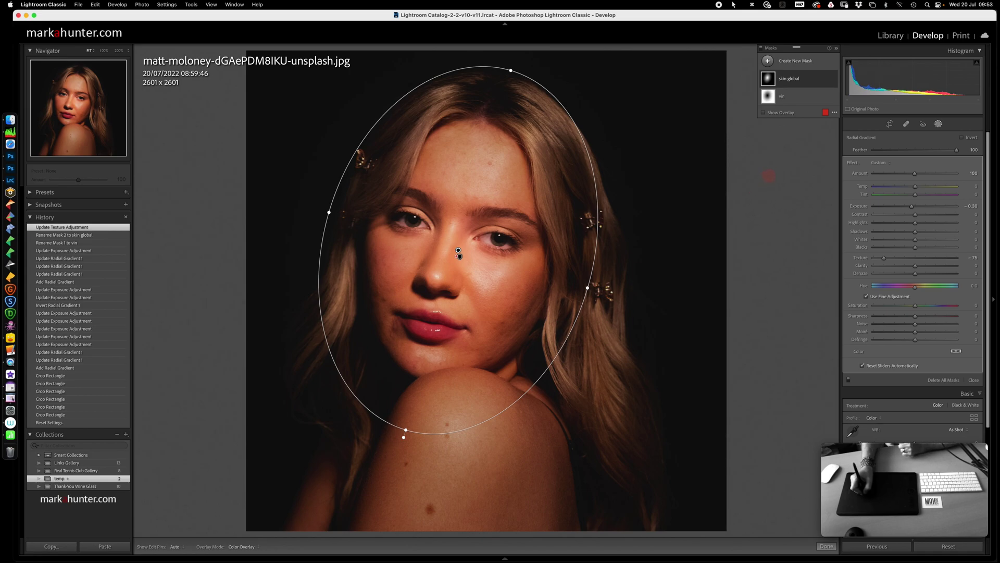
- Subtract a brush from the skin global mask and, with the overlay shown, paint out the eye on the right of the photo
mouse_move(811, 79)
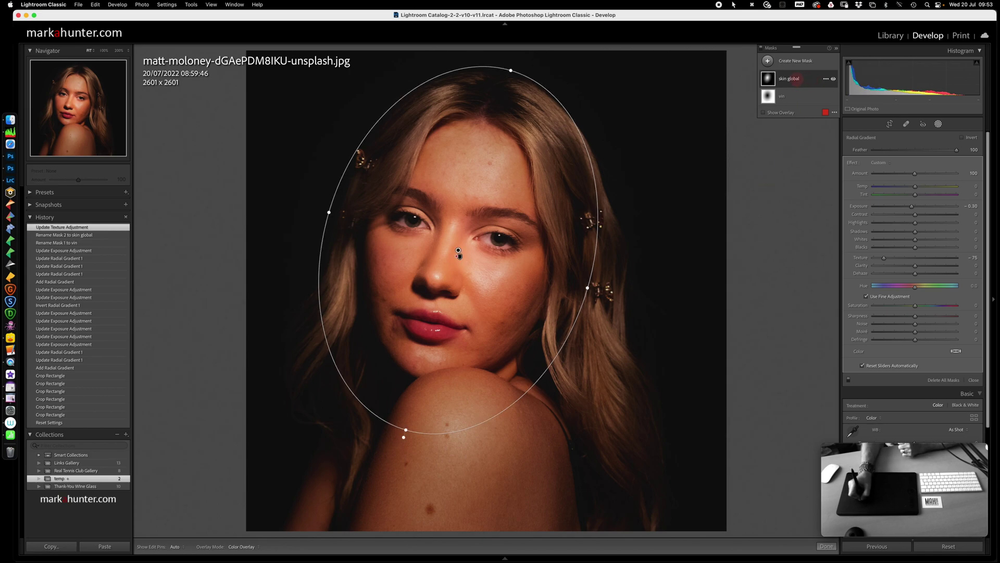
left_click(790, 79)
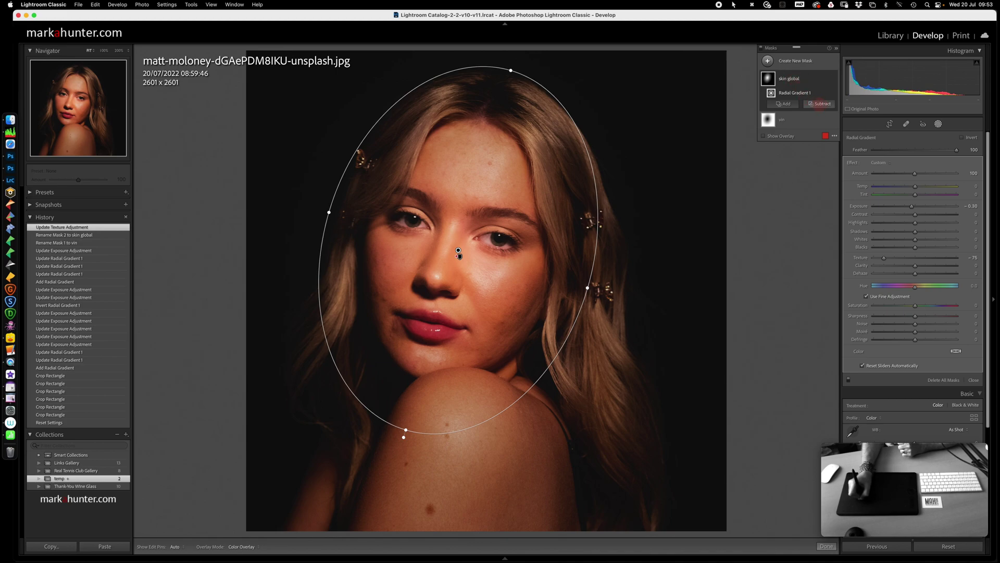
left_click(820, 104)
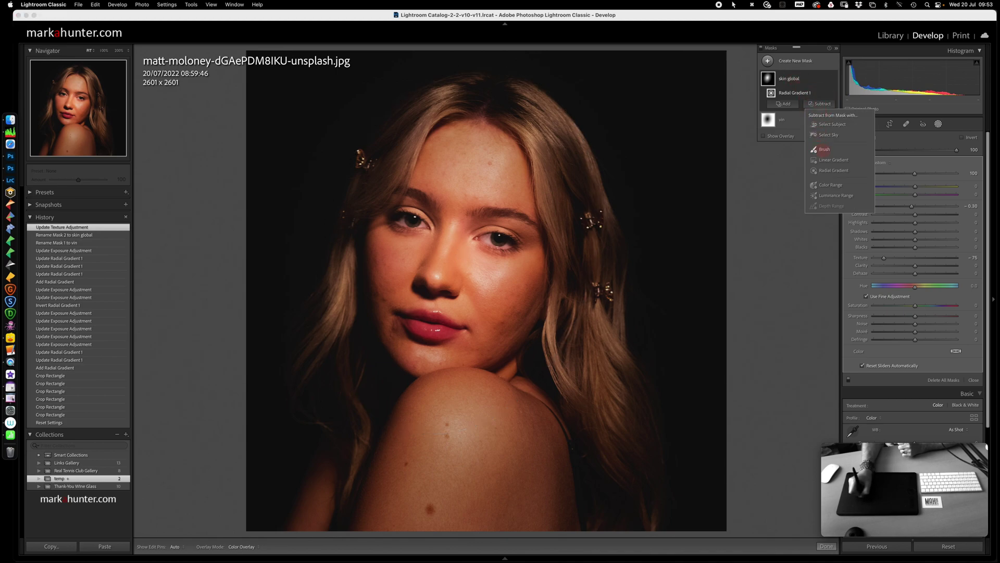
left_click(822, 150)
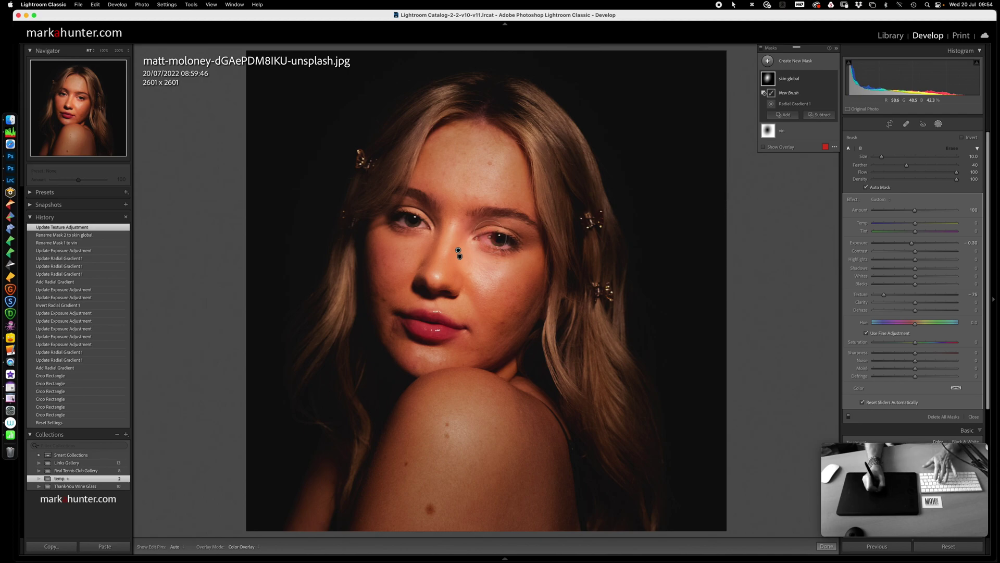
key("o")
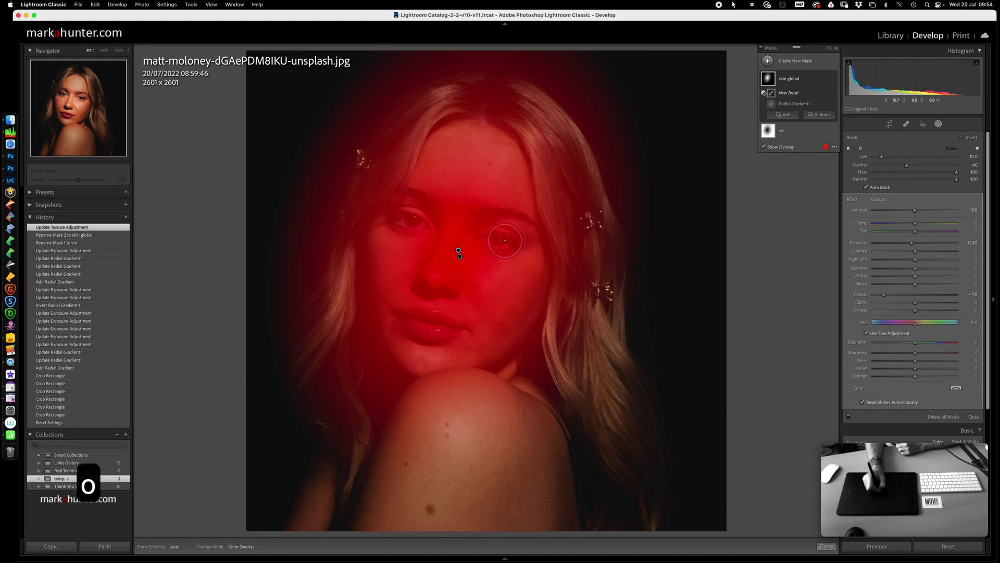
key("h")
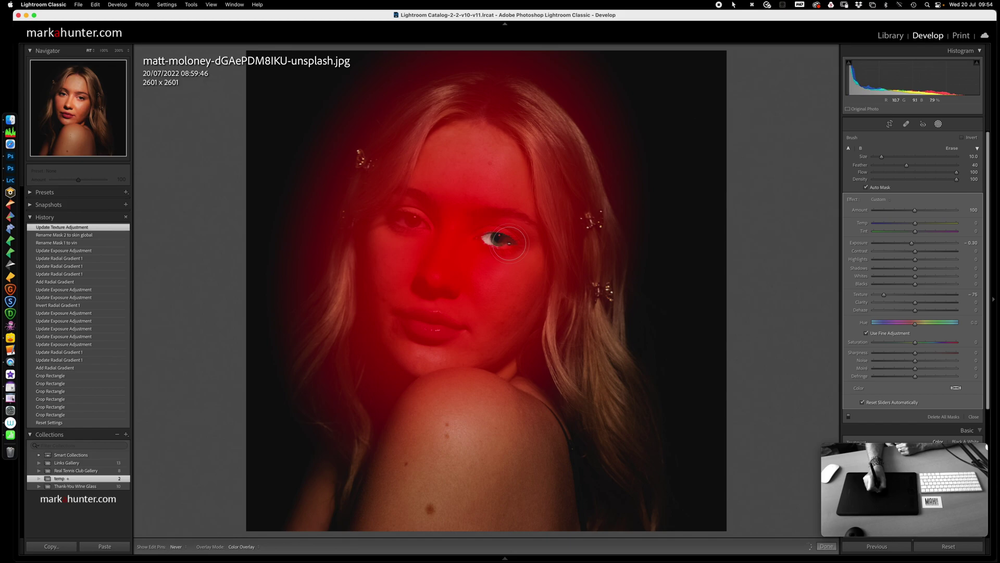
key("h")
left_click(508, 243, "alt")
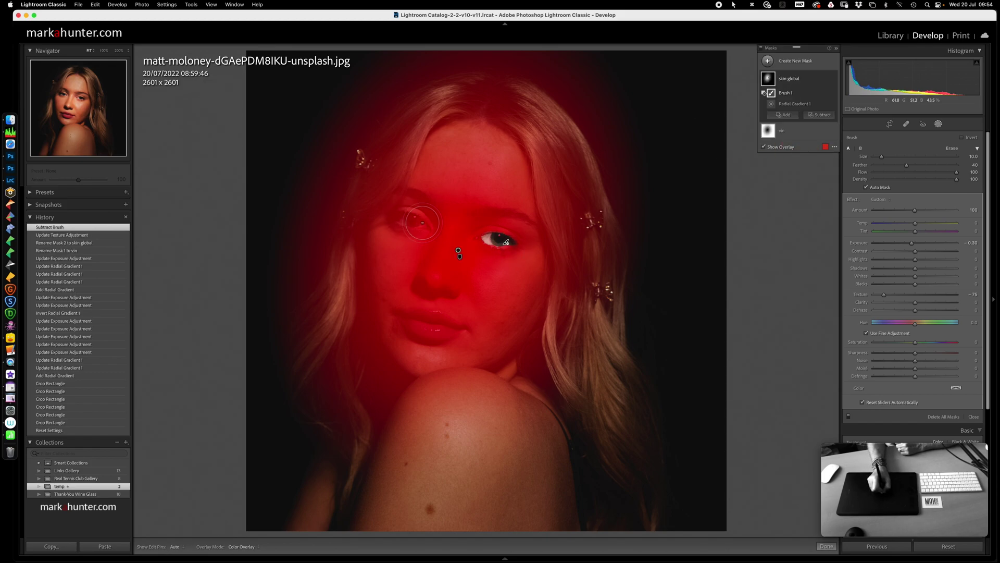
- Paint the other eye out of the skin global mask and touch up the first eye's inner corner, hiding the overlay when finished
key("h")
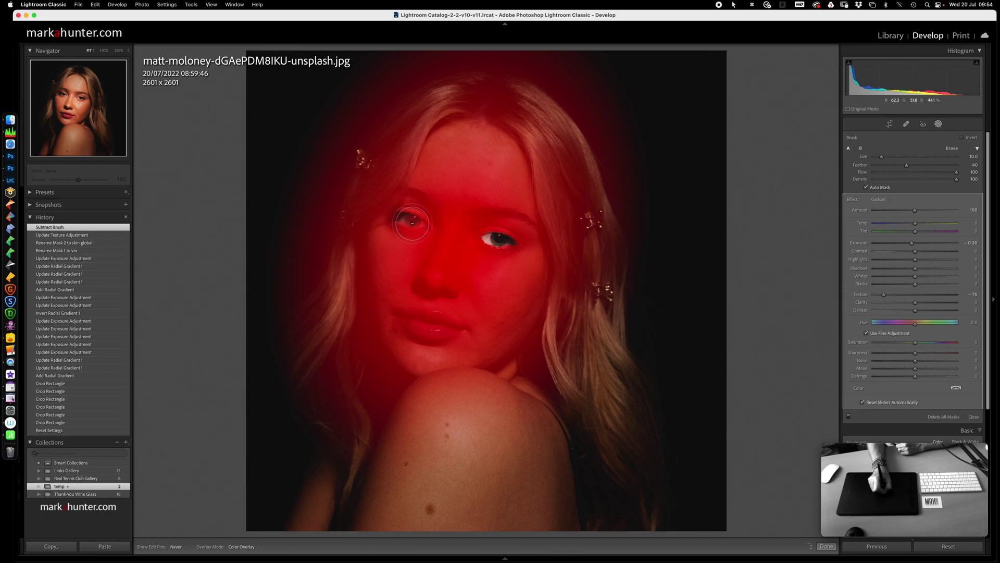
mouse_move(422, 224)
left_mouse_down()
mouse_move(402, 218)
mouse_move(424, 225)
left_mouse_up()
key("h")
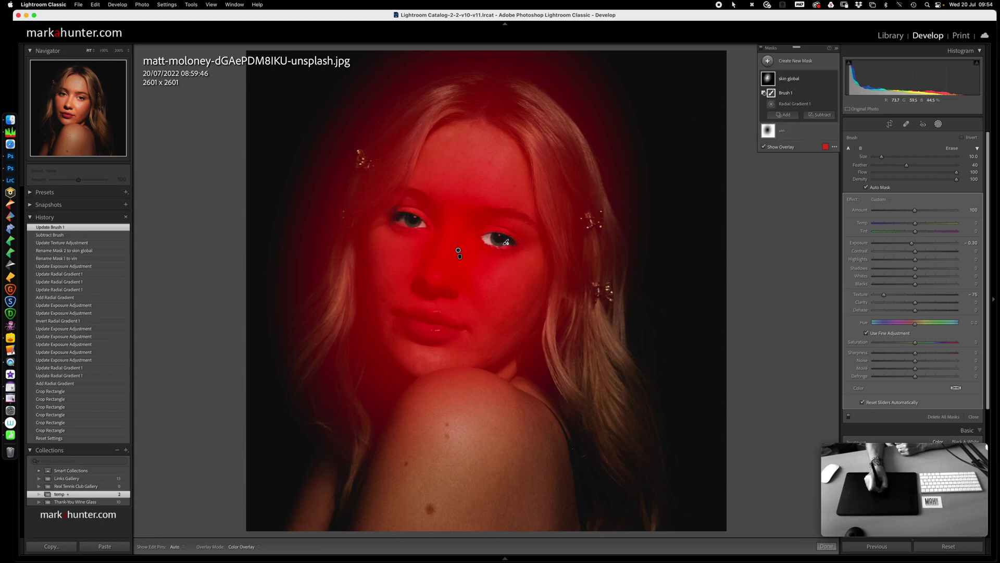
left_click_drag(481, 238, 489, 239)
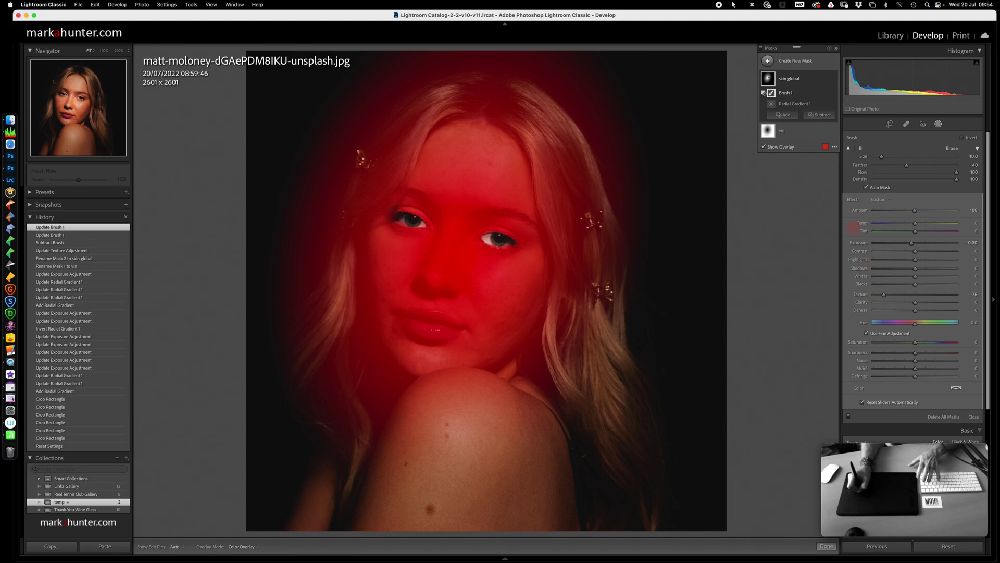
key("o")
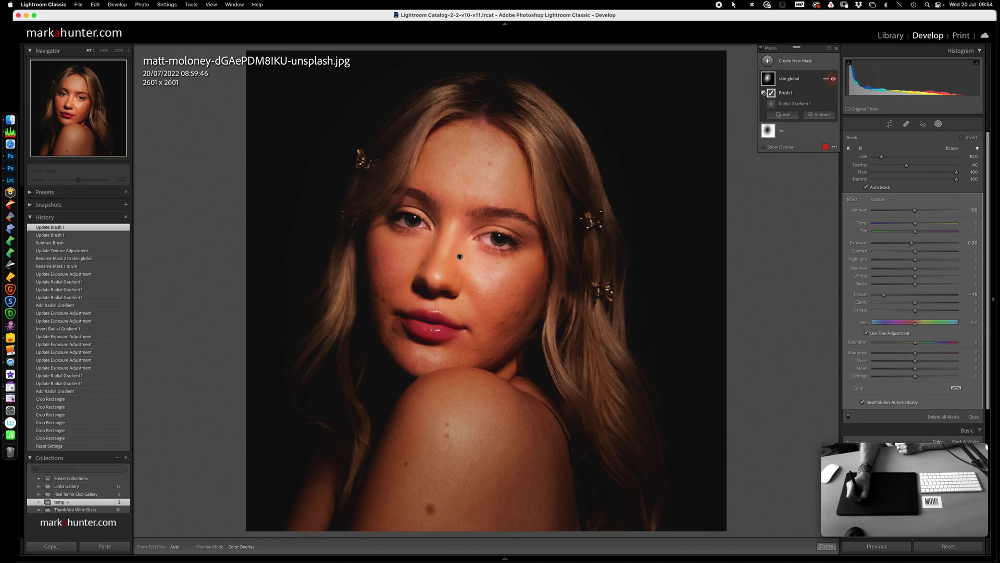
- Compare the portrait with the skin global mask hidden and shown, leaving it on, and exit masking
left_click(833, 79)
left_click(833, 78)
left_click(833, 79)
left_click(833, 79)
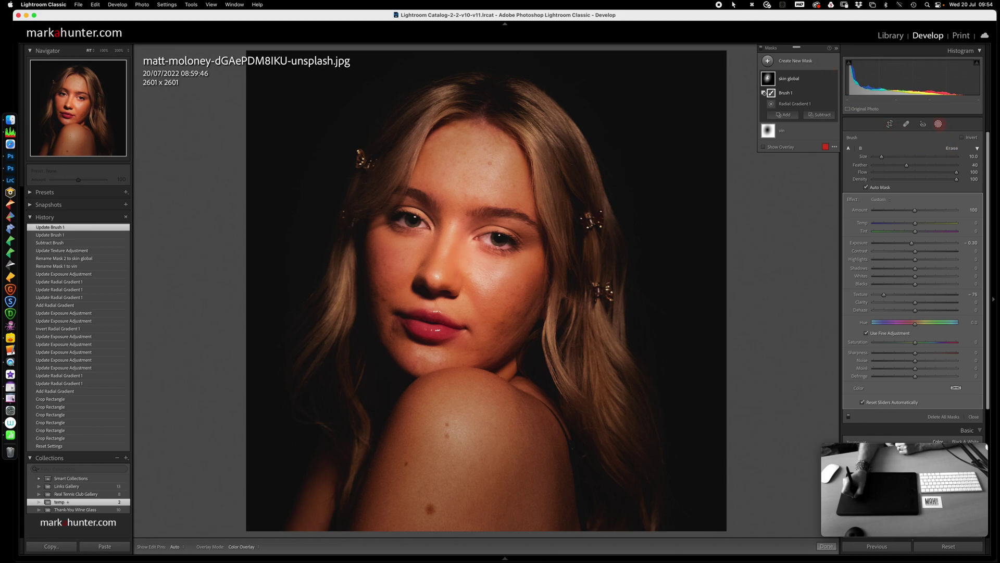
left_click(938, 124)
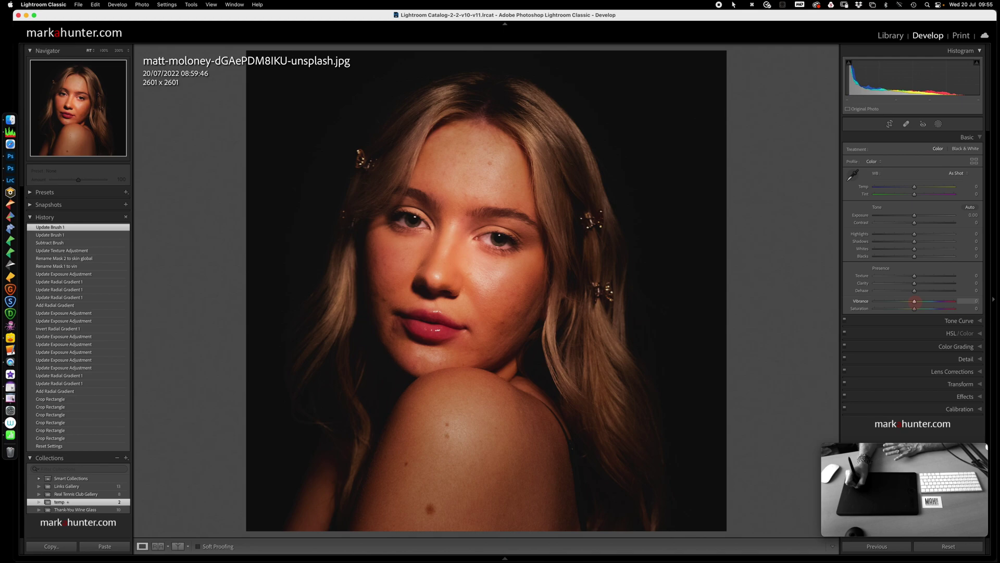
- Try the photo's global saturation at -100 and +100, and reset it to 0
left_click_drag(914, 308, 859, 307)
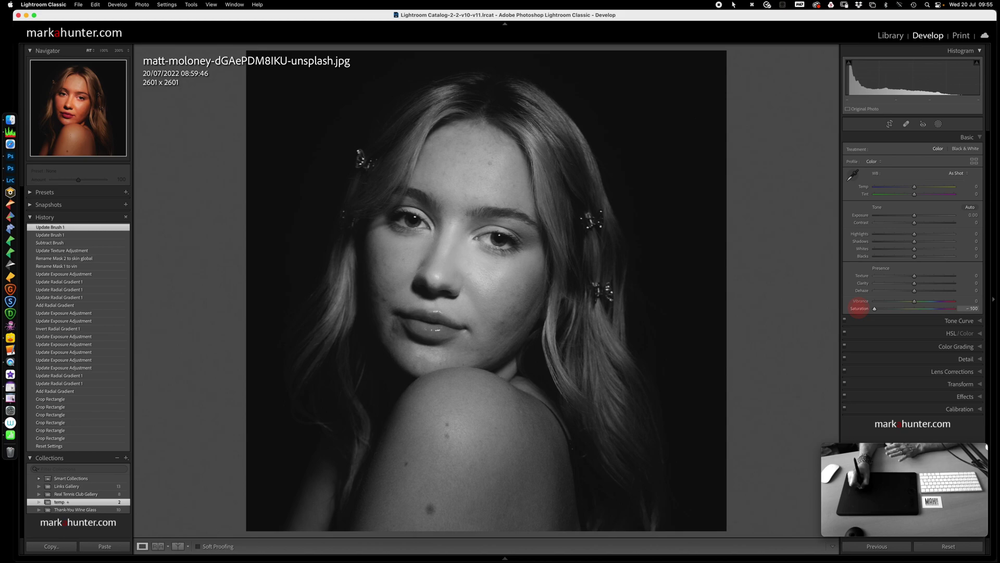
left_click_drag(876, 309, 965, 308)
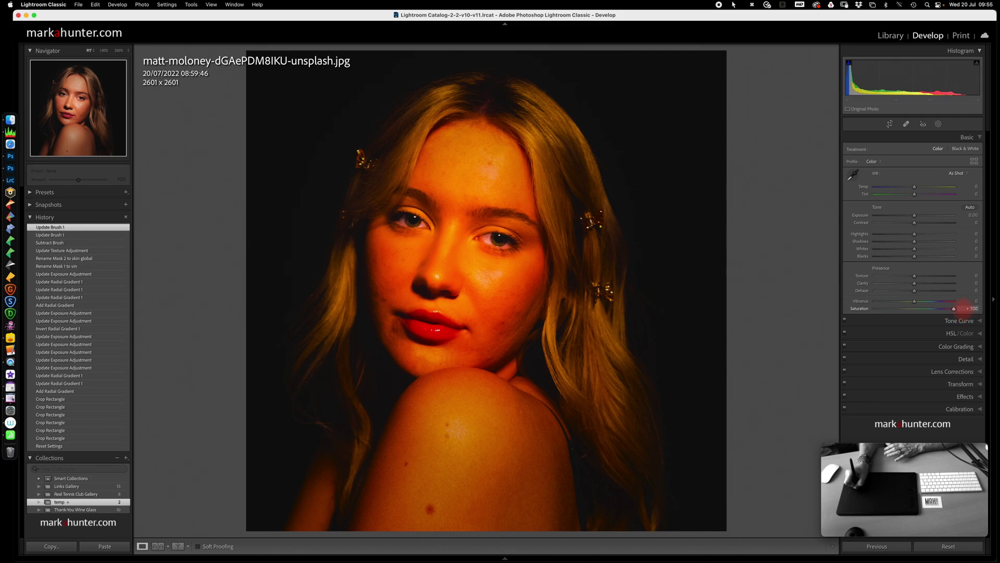
left_click_drag(954, 308, 935, 309)
double_click(858, 309)
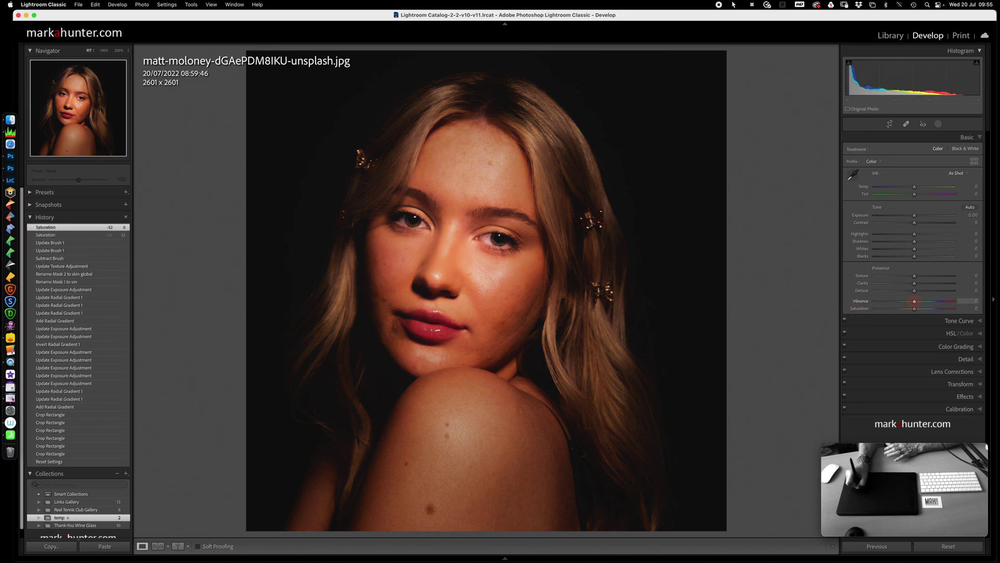
- Try global vibrance at -100 and +100, add +100 saturation for comparison, and reset the saturation
left_click_drag(914, 301, 861, 301)
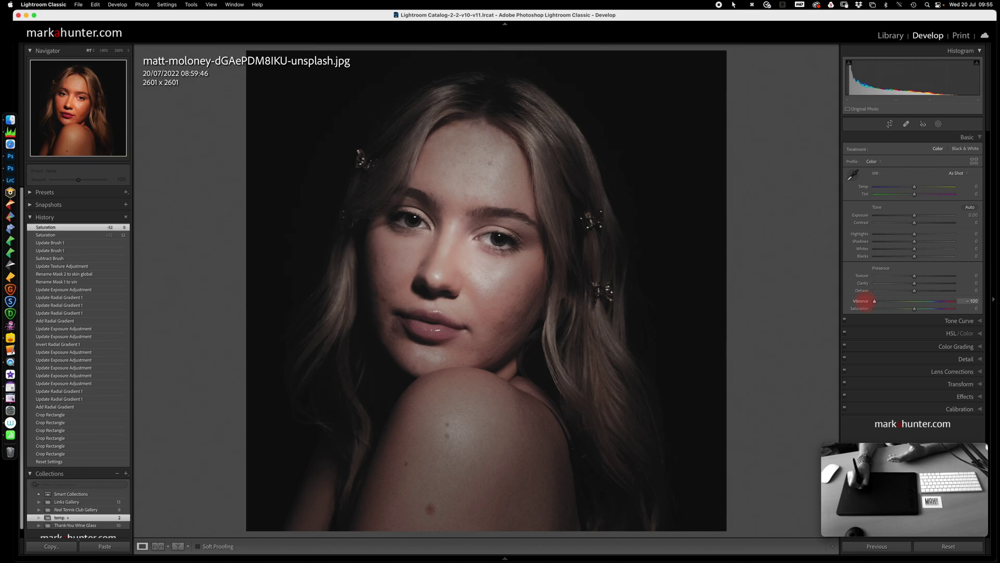
left_click_drag(875, 301, 940, 301)
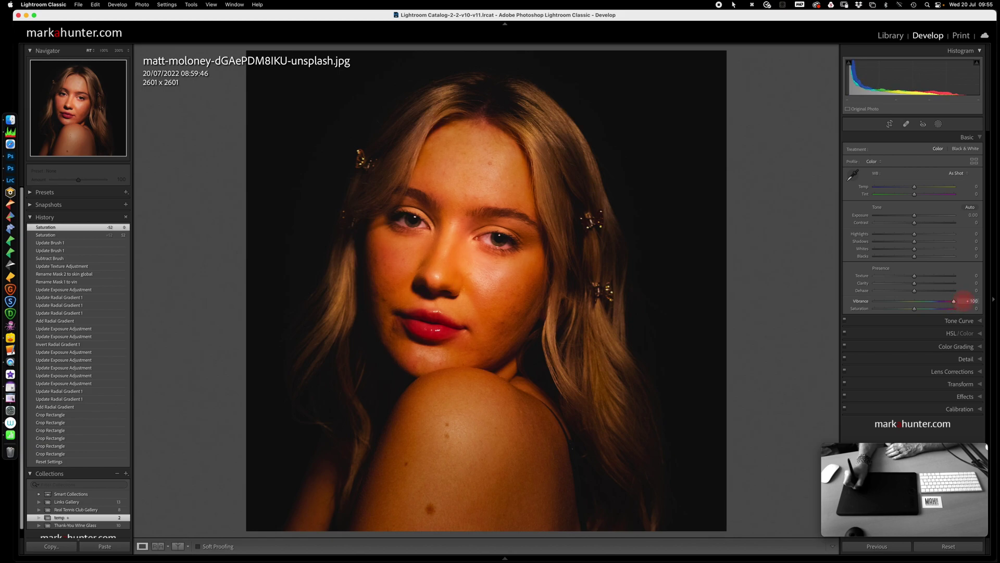
left_click_drag(966, 300, 965, 300)
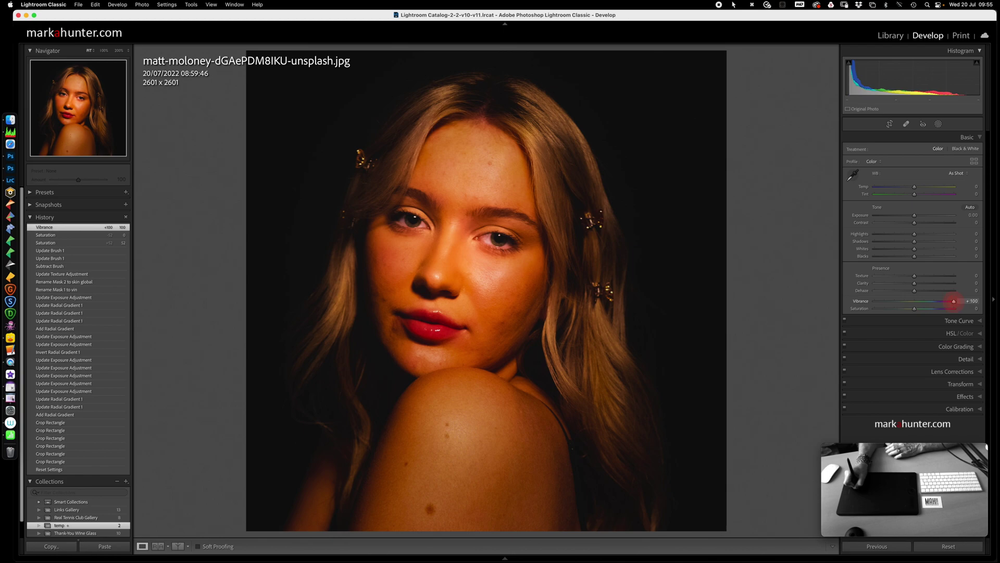
left_click_drag(915, 309, 968, 313)
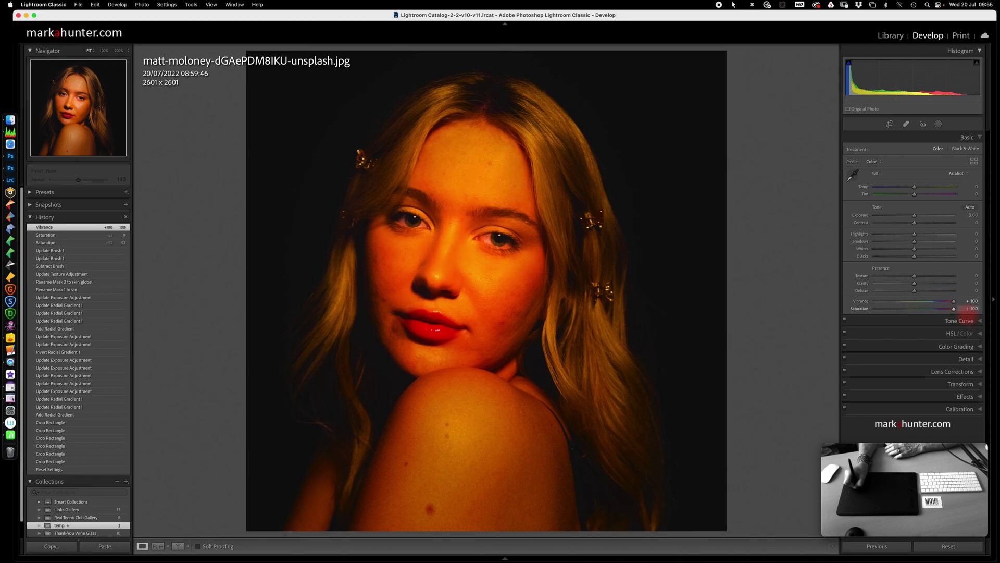
double_click(859, 308)
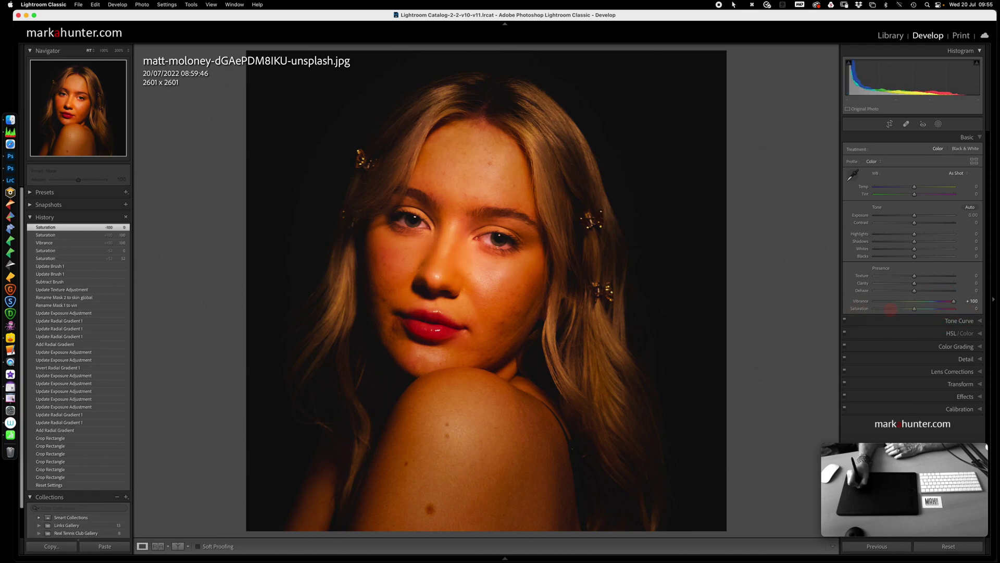
- Set the photo's global vibrance to -14
left_click_drag(950, 301, 933, 301)
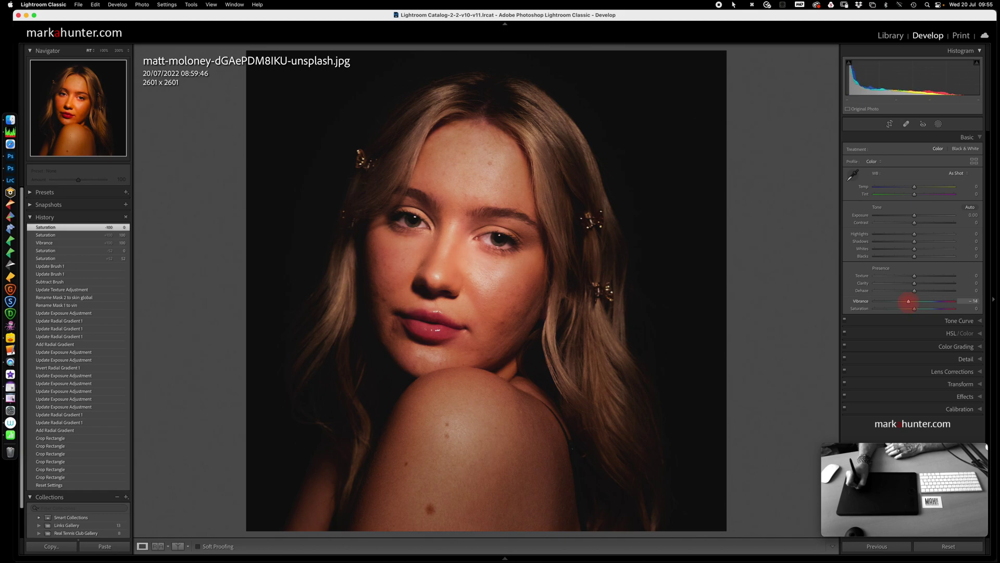
left_click_drag(909, 301, 908, 301)
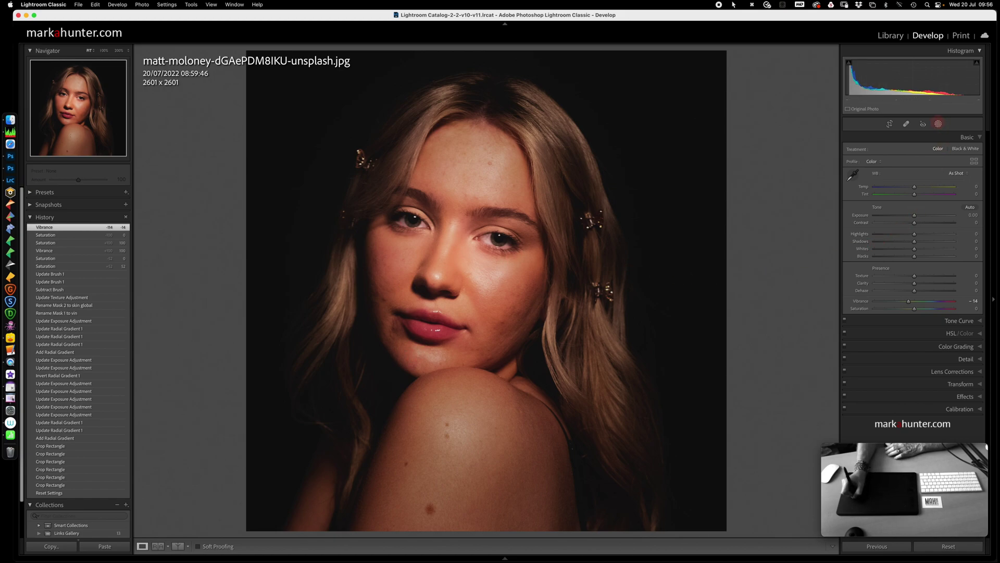
- Create a new brush mask with the Iris Enhance effect preset
left_click(939, 124)
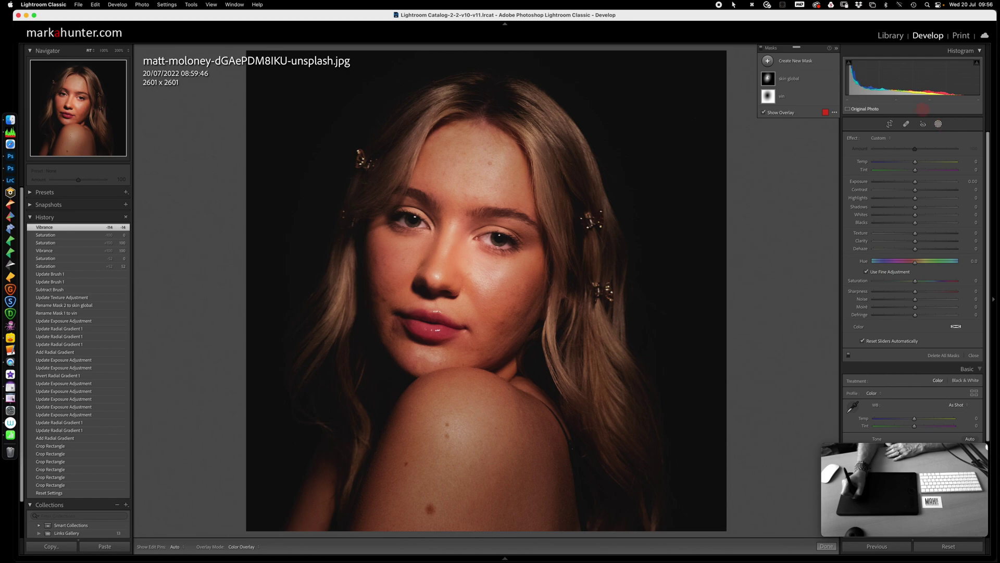
left_click(767, 60)
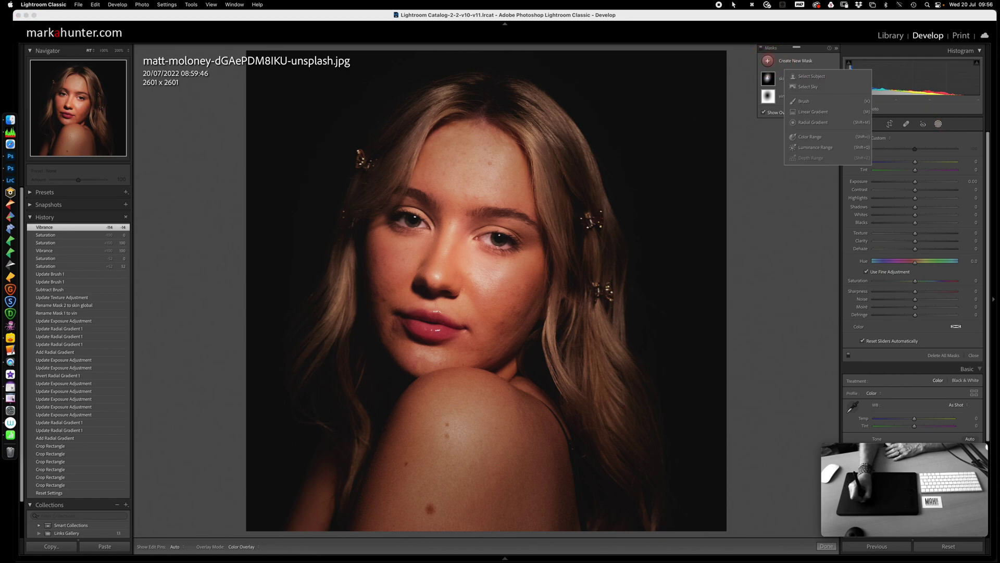
left_click(804, 101)
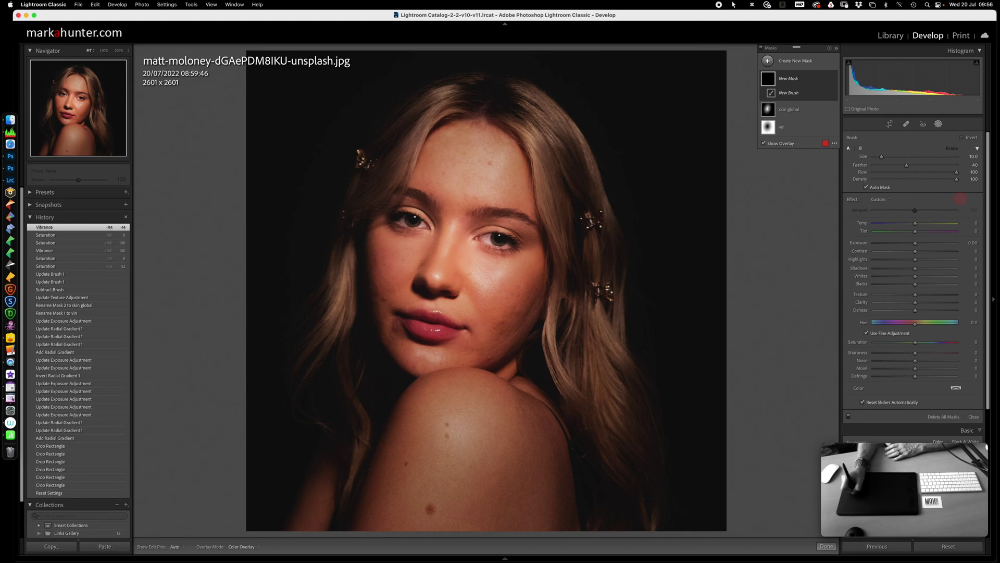
left_click(890, 200)
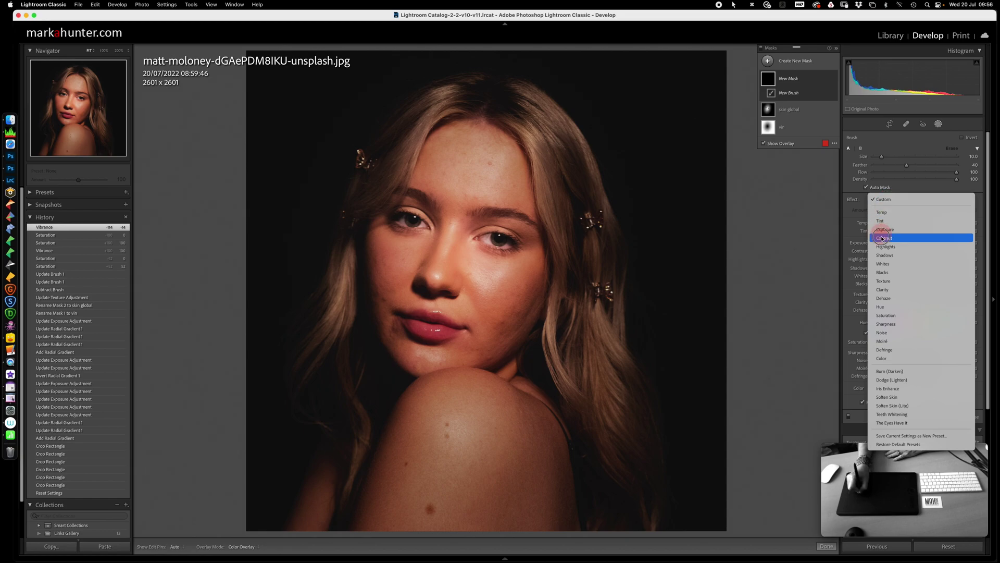
left_click(887, 390)
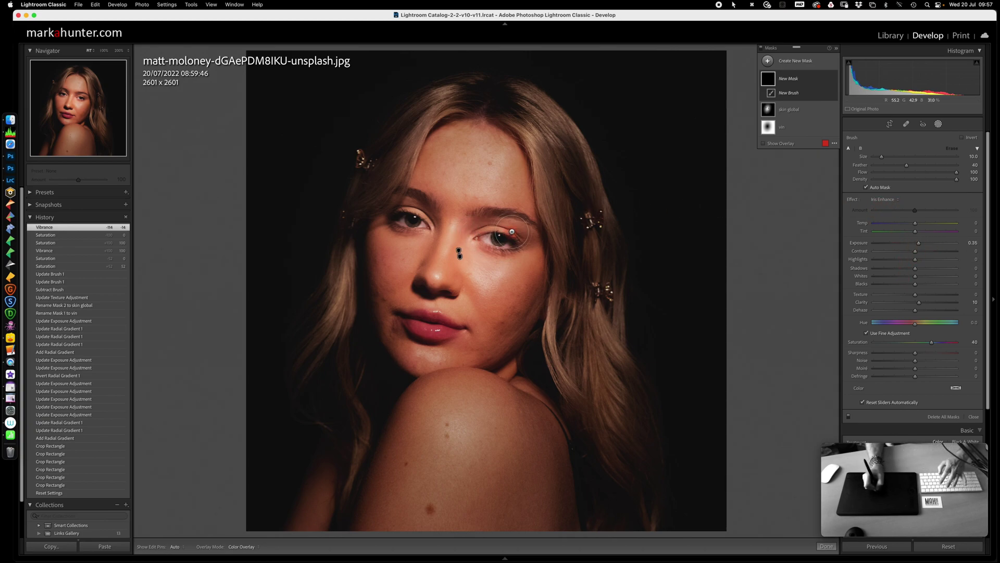
- Paint the Iris Enhance brush over the irises of both eyes
key("super+equal")
key("super+equal")
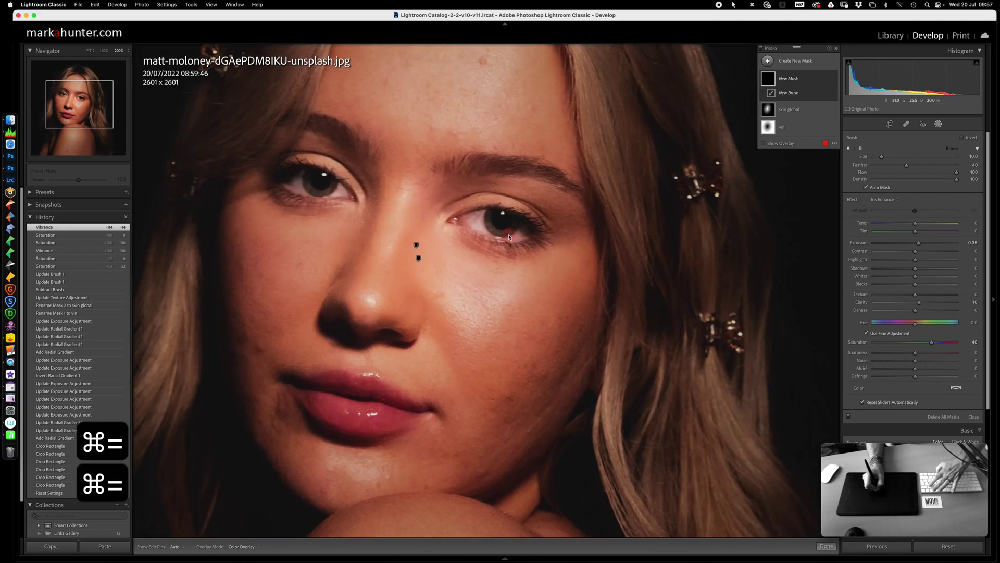
key("h")
left_click_drag(494, 221, 501, 225)
mouse_move(316, 182)
left_mouse_down()
mouse_move(326, 182)
mouse_move(318, 182)
left_mouse_up()
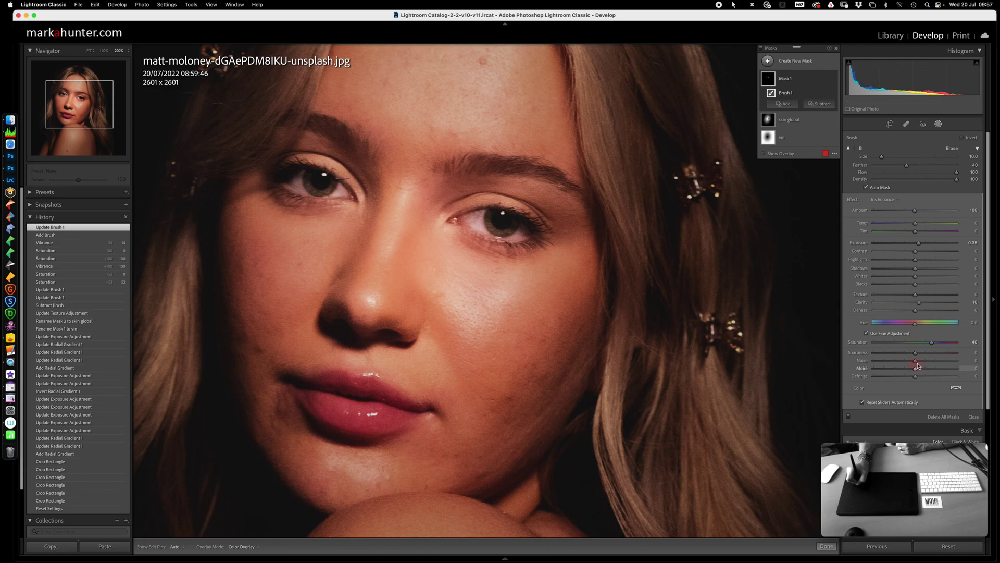
- Try a noise value of 34 on the iris mask and reset it to 0
mouse_move(916, 362)
left_mouse_down()
mouse_move(900, 364)
mouse_move(930, 364)
left_mouse_up()
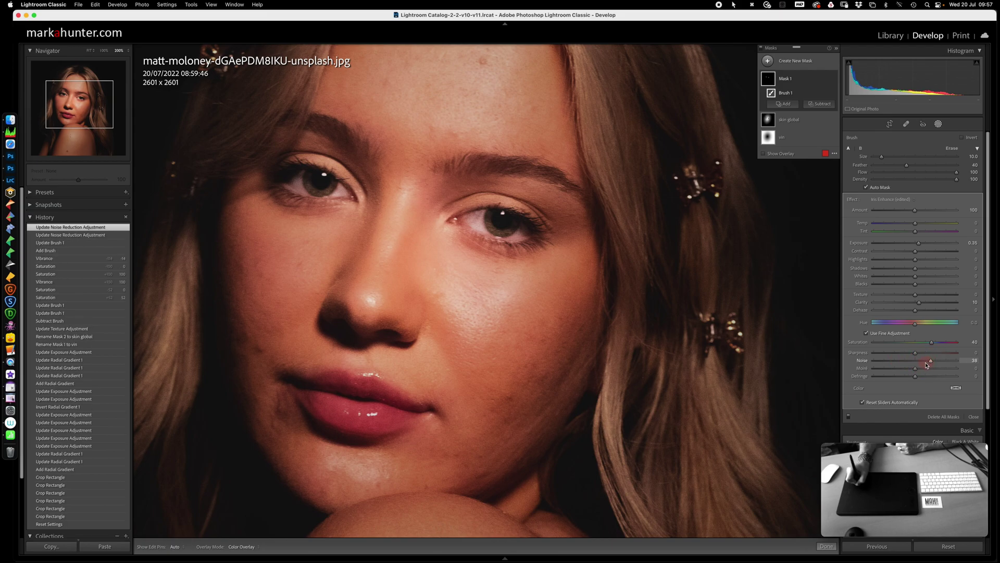
double_click(865, 363)
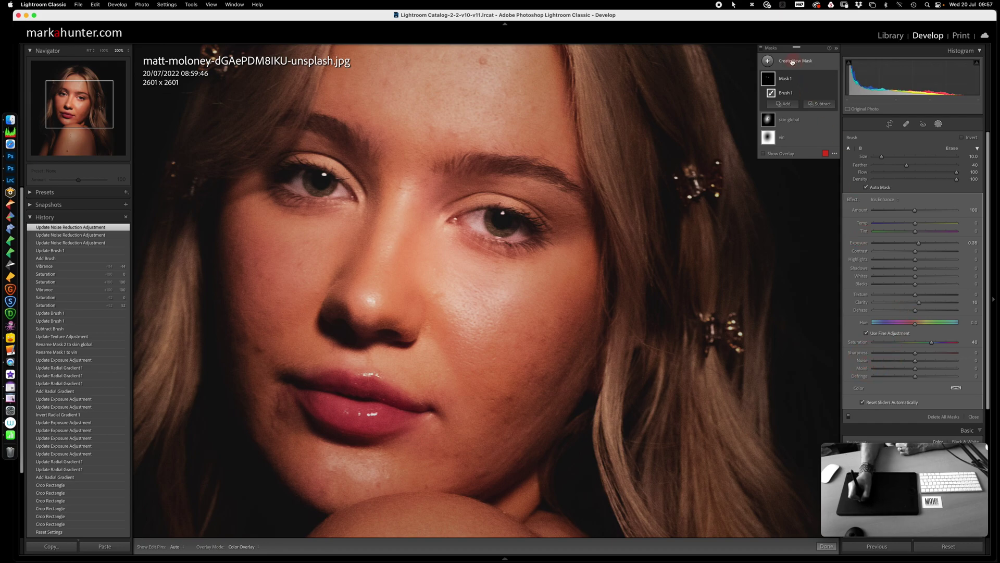
- Create another brush mask with exposure 0.35 and highlights 20
left_click(769, 62)
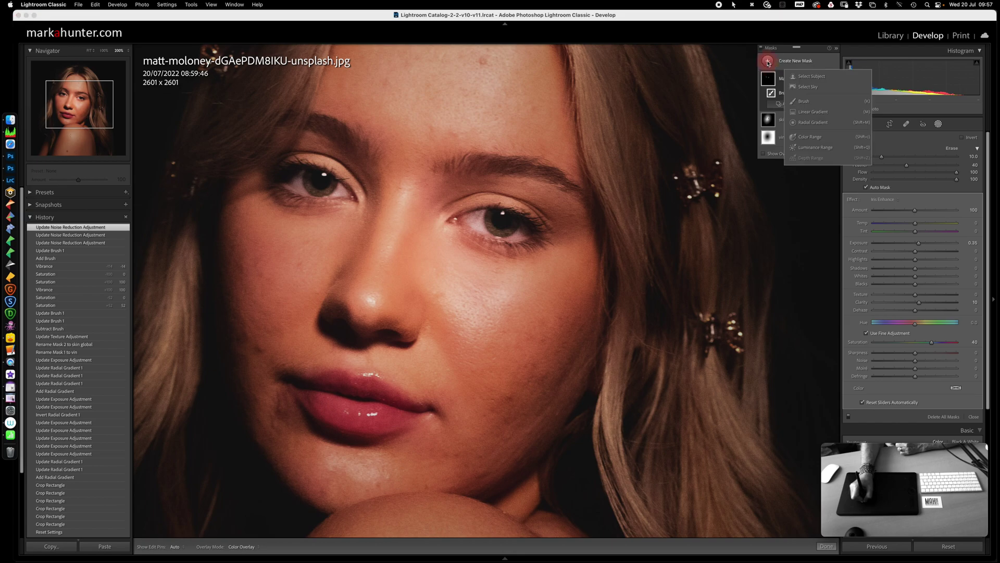
left_click(800, 102)
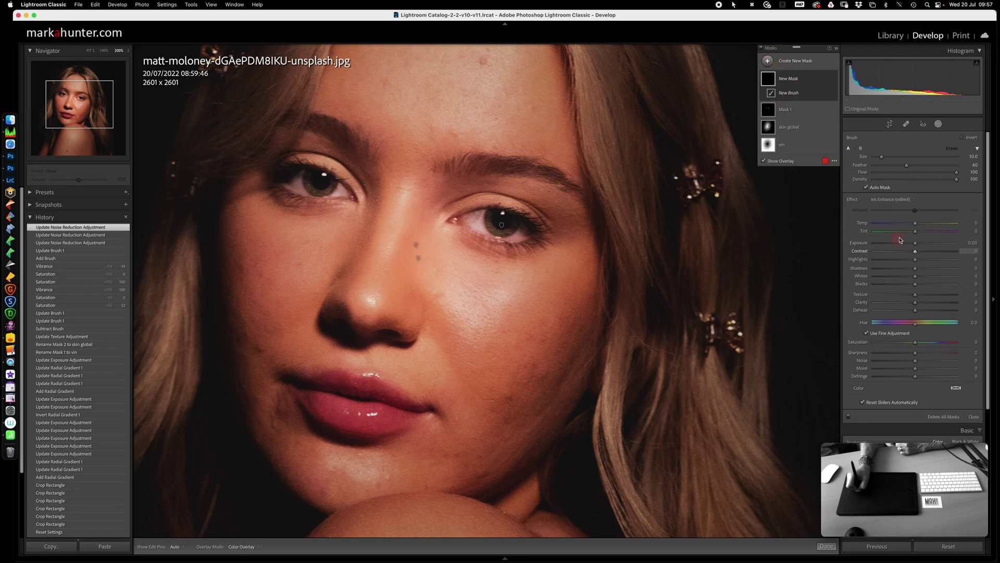
left_click_drag(916, 245, 923, 262)
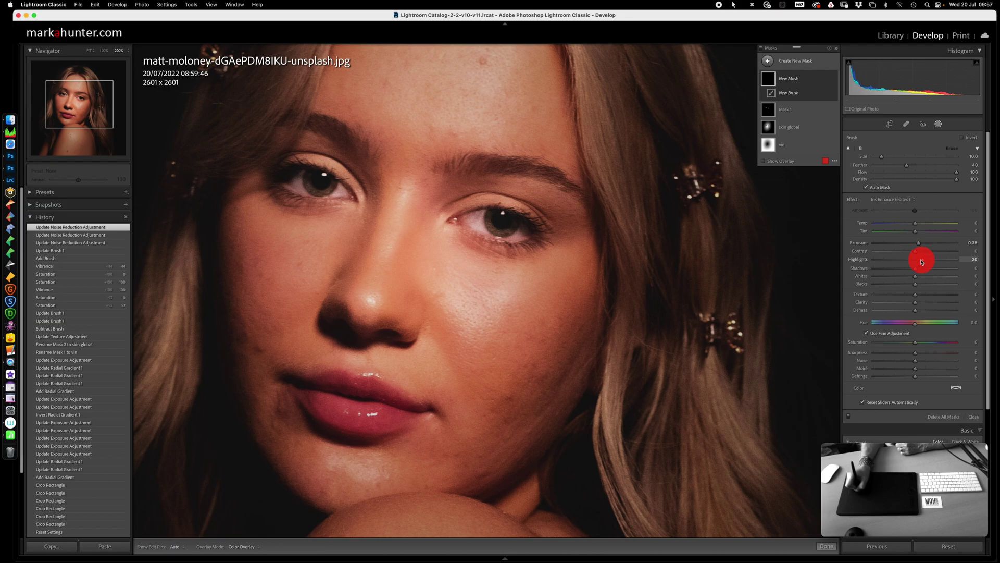
- Reduce the brush size to 7.0 and paint over the whites of both eyes
key("bracketleft")
key("bracketleft")
key("bracketleft")
mouse_move(461, 220)
left_mouse_down()
mouse_move(483, 215)
mouse_move(475, 223)
mouse_move(521, 231)
left_mouse_up()
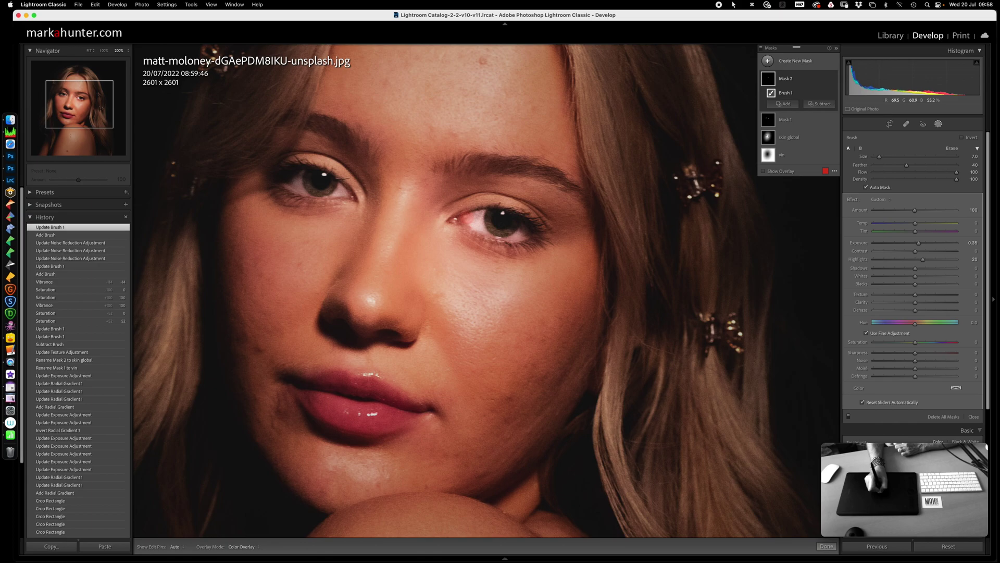
mouse_move(297, 187)
left_mouse_down()
mouse_move(296, 178)
mouse_move(340, 191)
left_mouse_up()
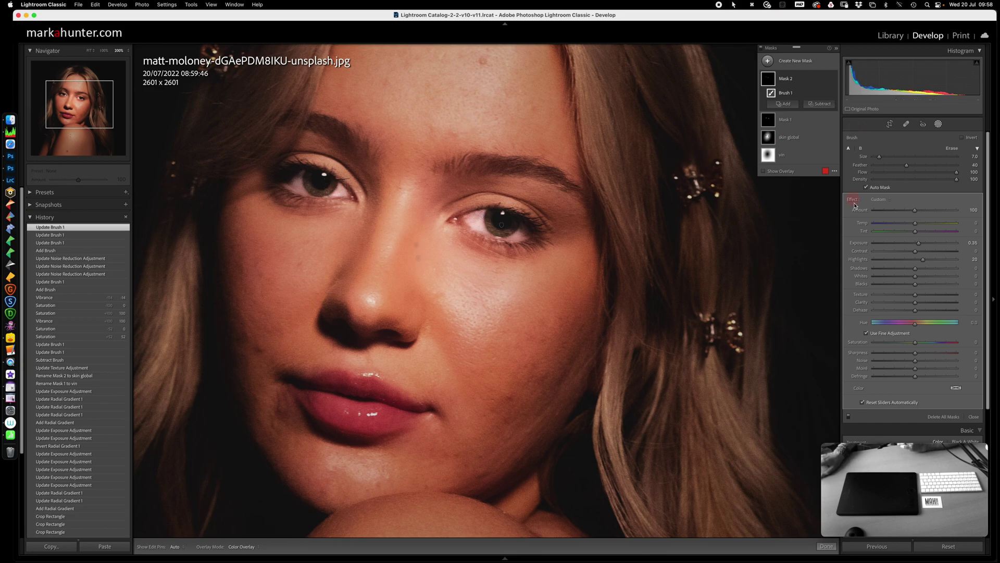
- Try lowering the brush's flow and density to 82, and return both to 100
left_click_drag(952, 174, 942, 184)
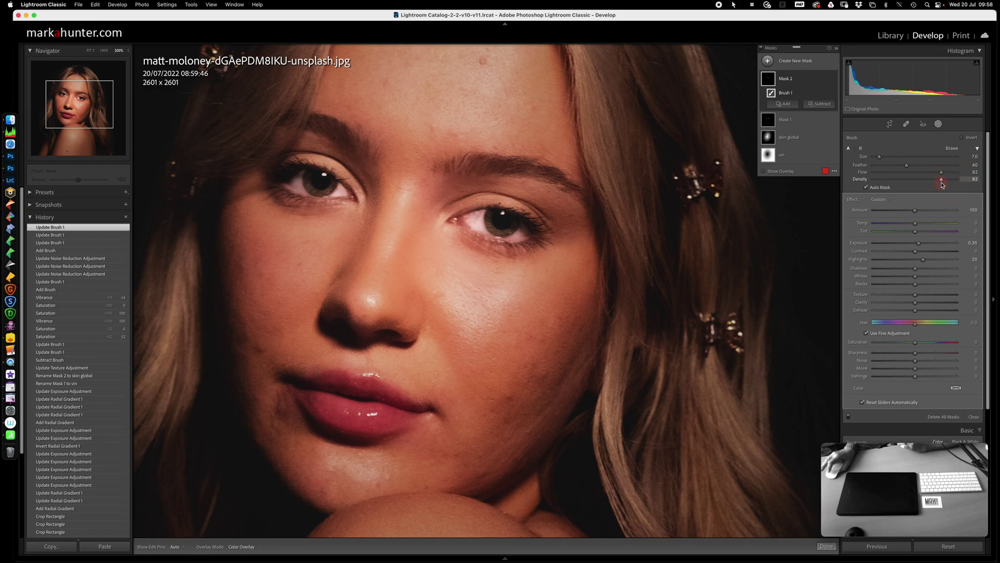
left_click_drag(942, 181, 980, 173)
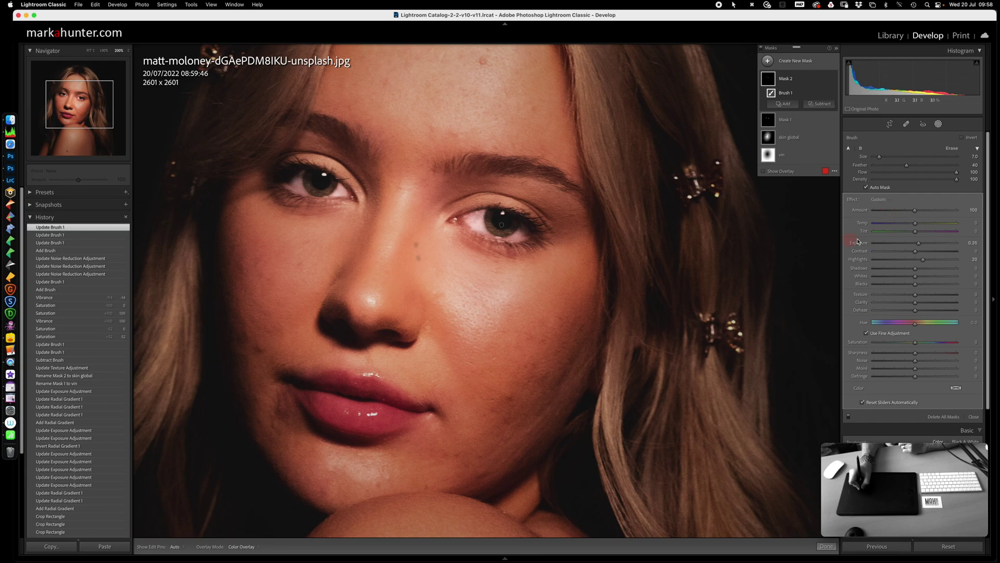
- Lower the eye-whites mask's exposure to 0.11 and exit masking
left_click_drag(919, 245, 919, 244)
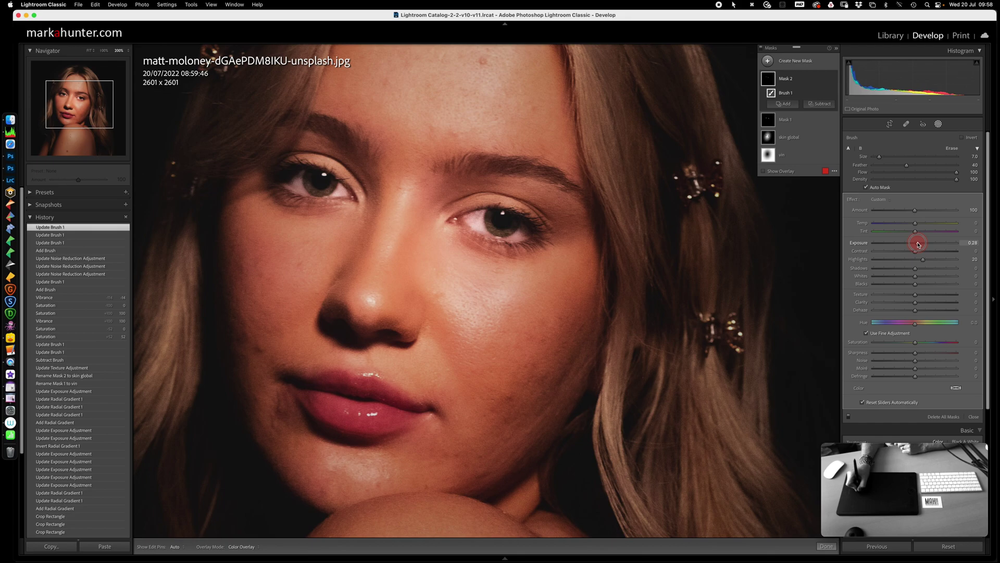
left_click_drag(916, 244, 917, 242)
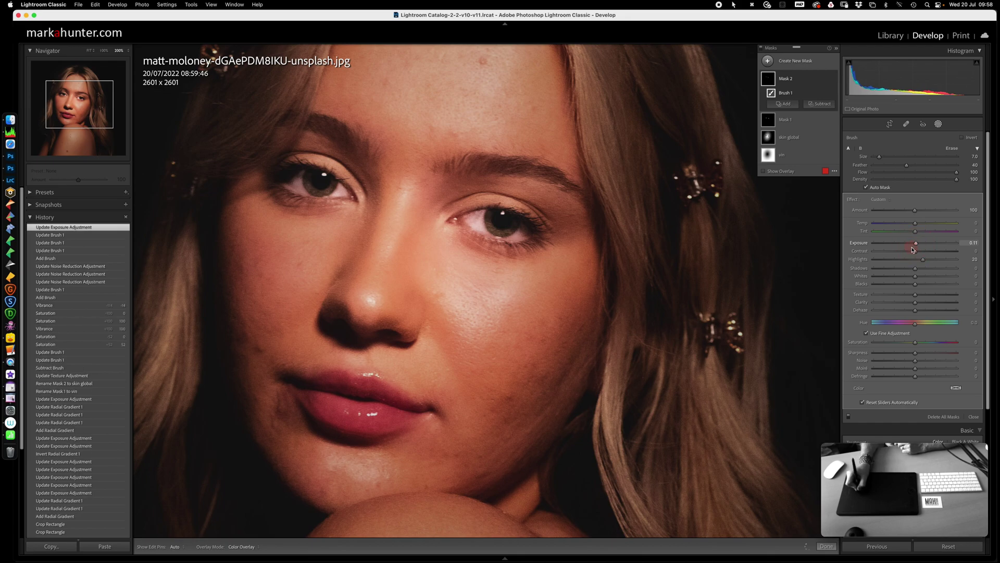
left_click(939, 124)
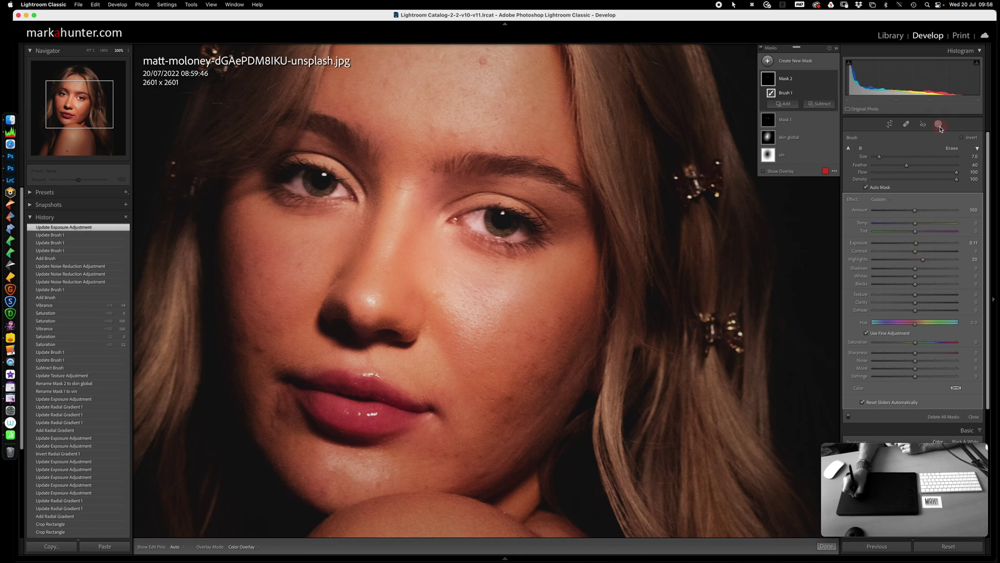
- Fit the photo in view and compare the history state before the eye-whites brush with the latest exposure adjustment
left_click(90, 50)
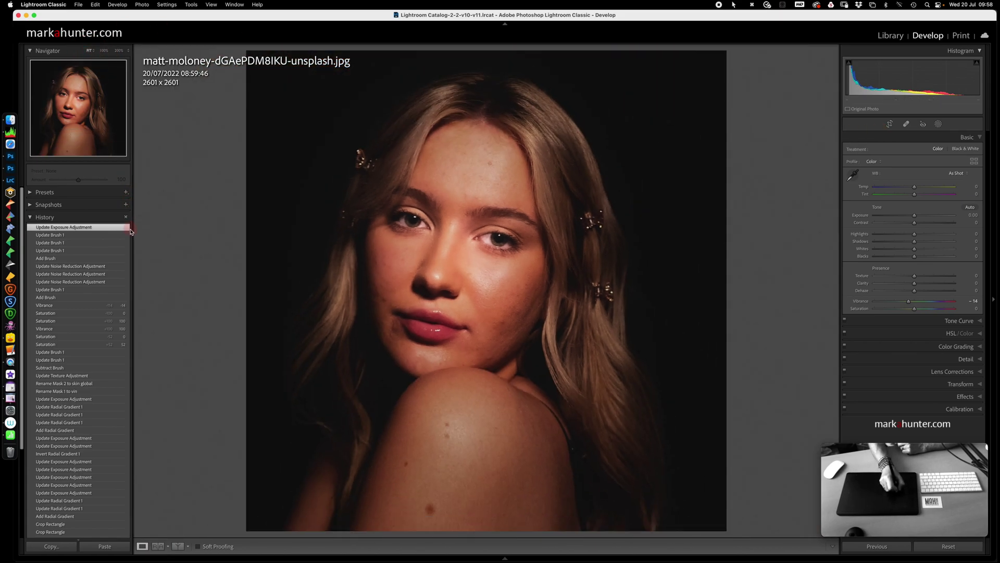
left_click(106, 264)
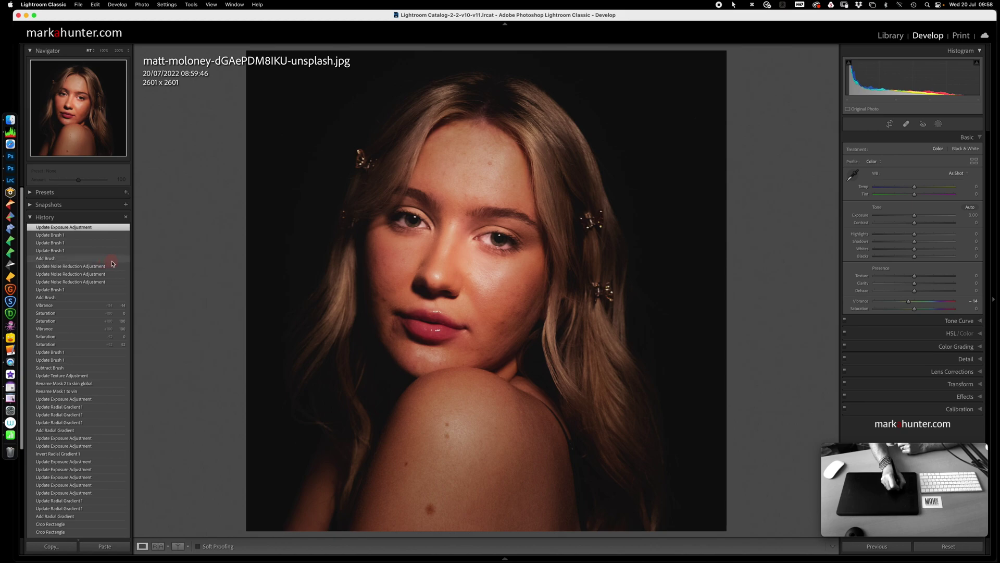
left_click(106, 266)
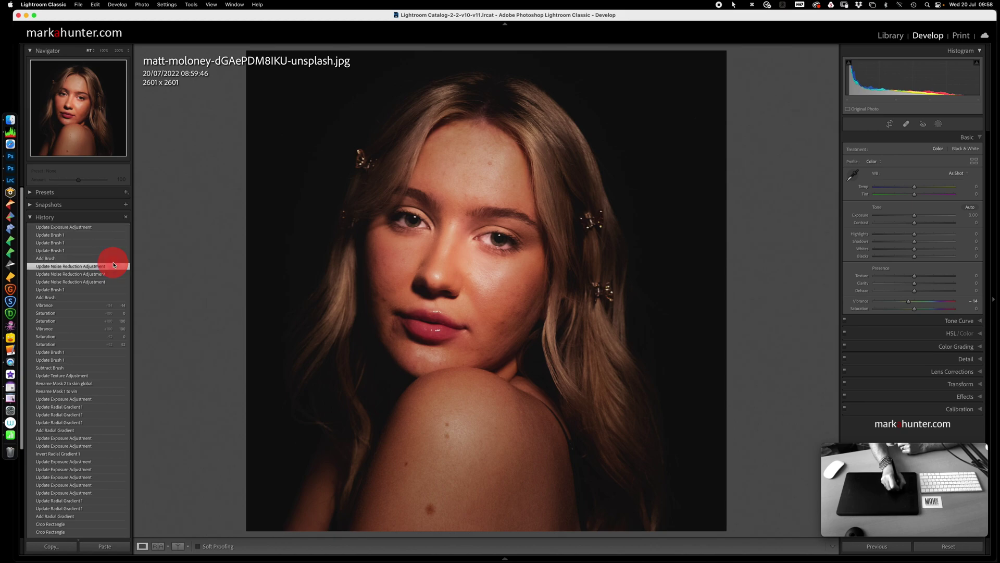
left_click(104, 227)
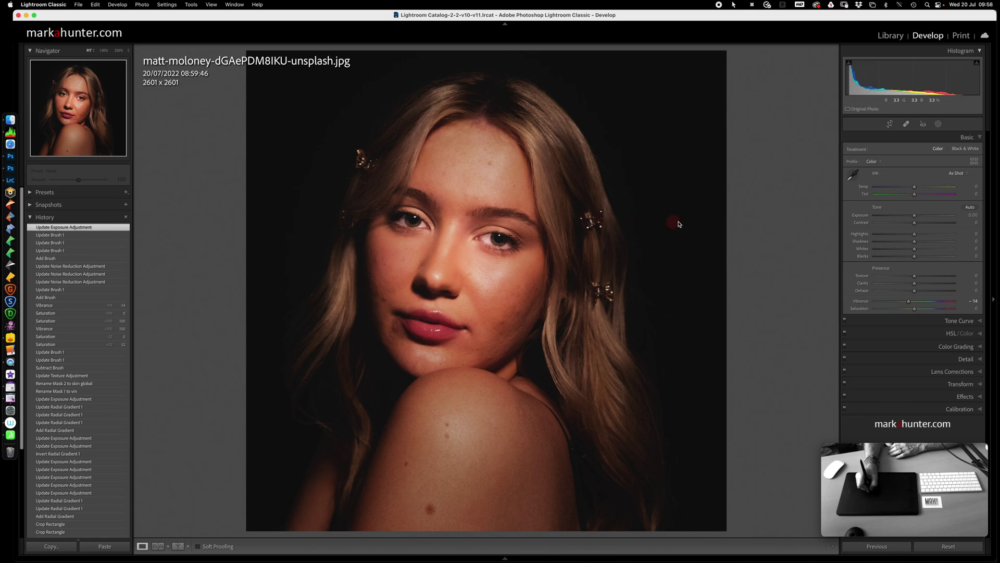
- Activate spot removal and inspect the skin for blemishes with Visualize Spots at a raised threshold, switching the visualization off when done
left_click(907, 124)
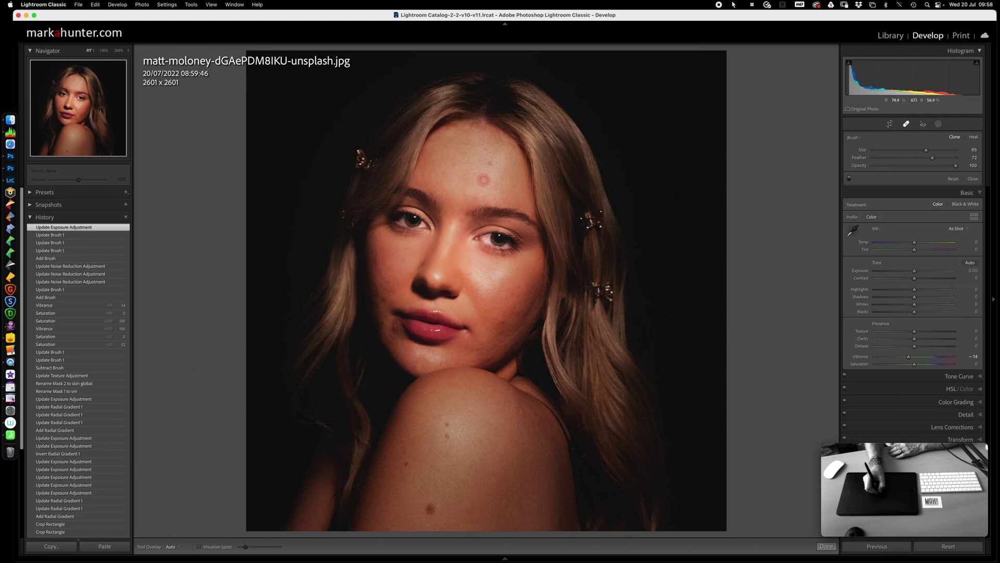
left_click(200, 547)
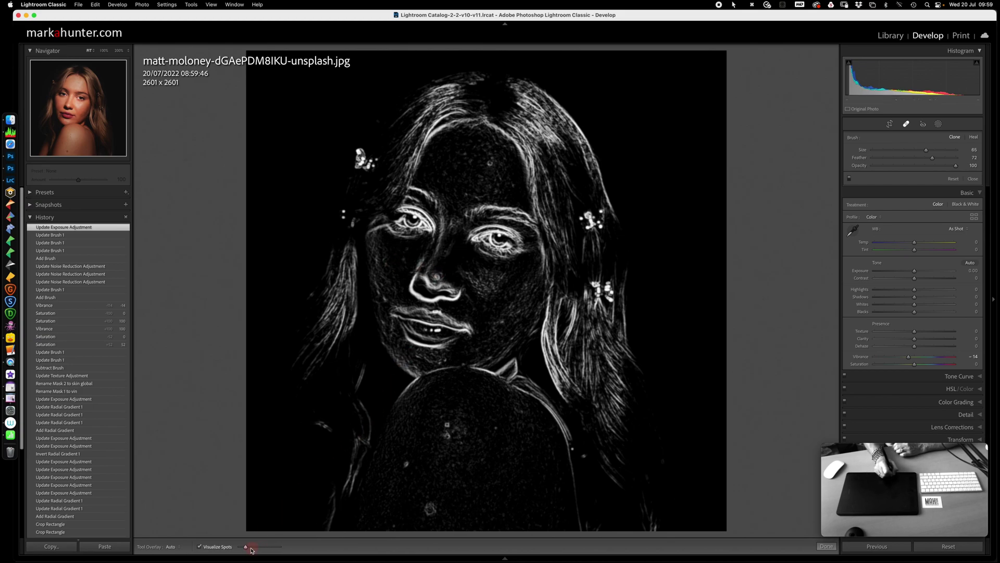
mouse_move(245, 548)
left_mouse_down()
mouse_move(290, 545)
mouse_move(254, 548)
left_mouse_up()
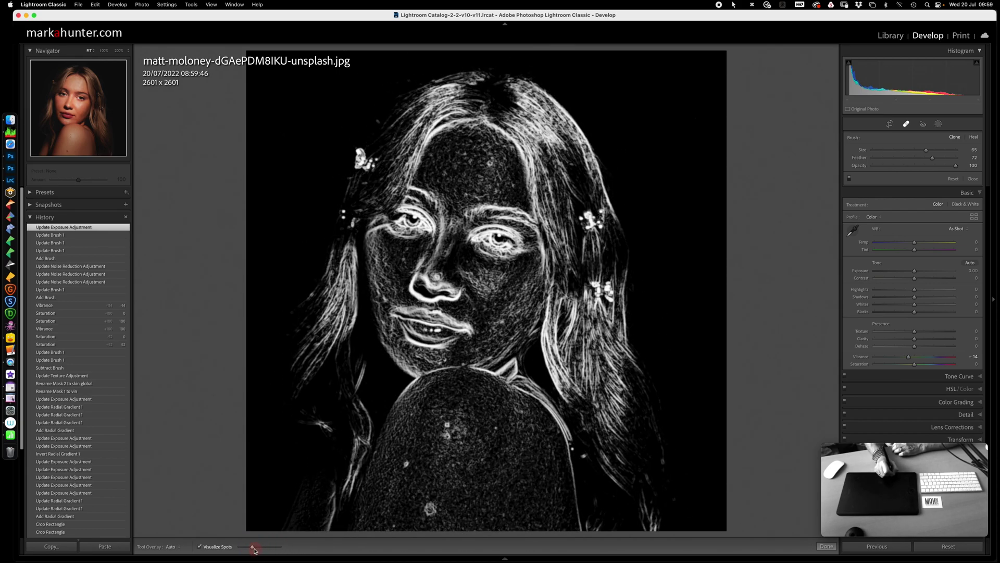
left_click(199, 547)
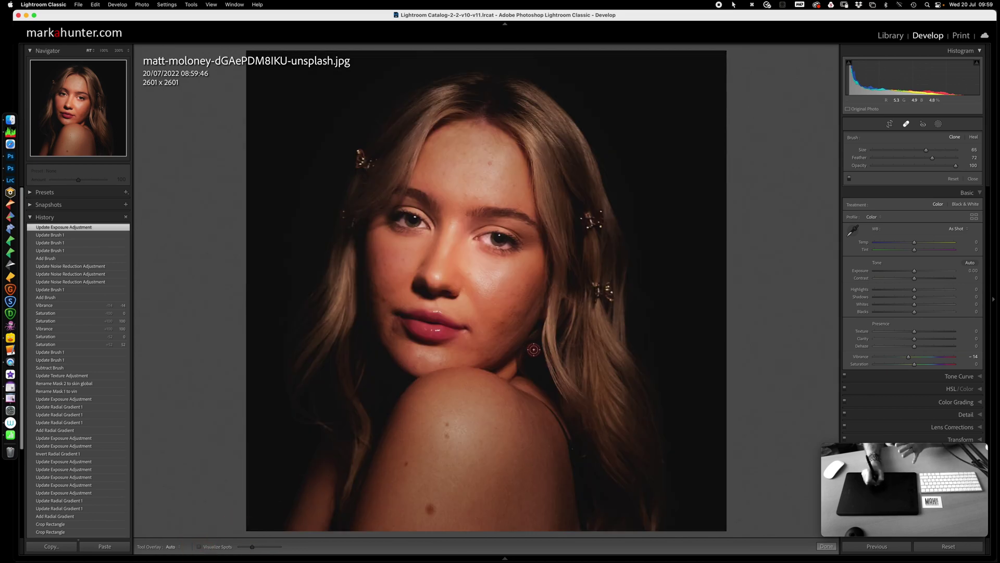
- Increase the spot removal size to 73 and remove the blemishes on the forehead and both cheeks
key("bracketright")
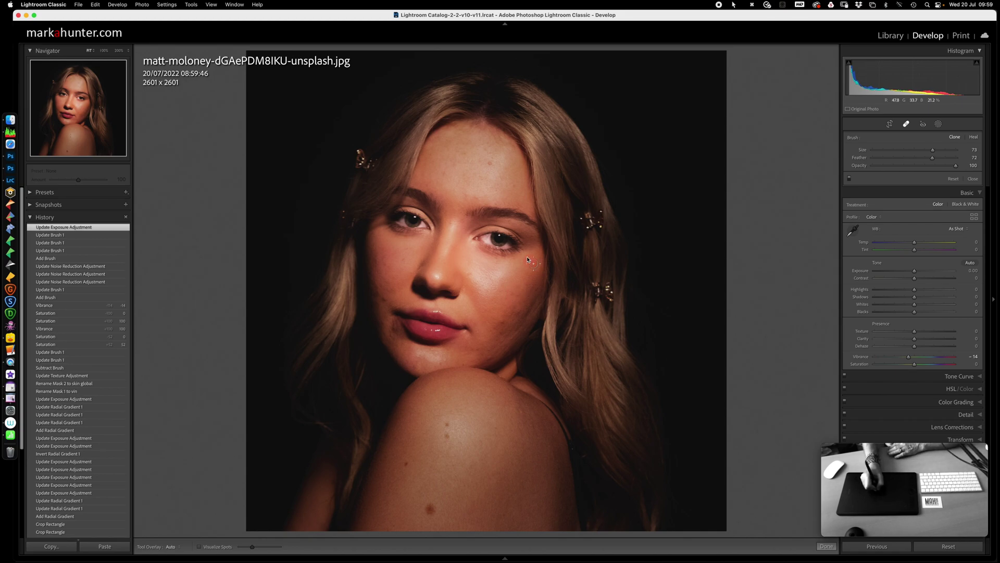
left_click(492, 163)
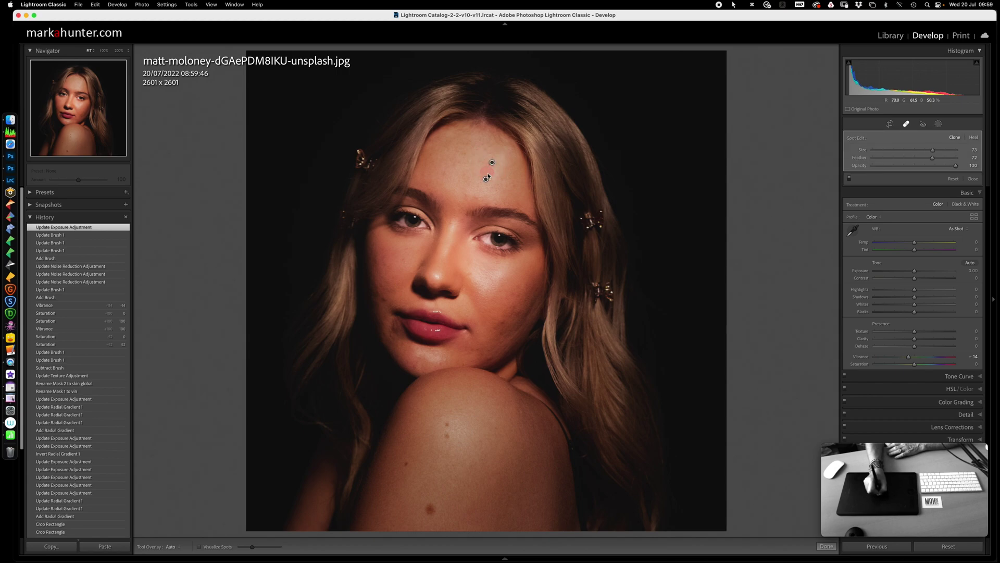
left_click(501, 320)
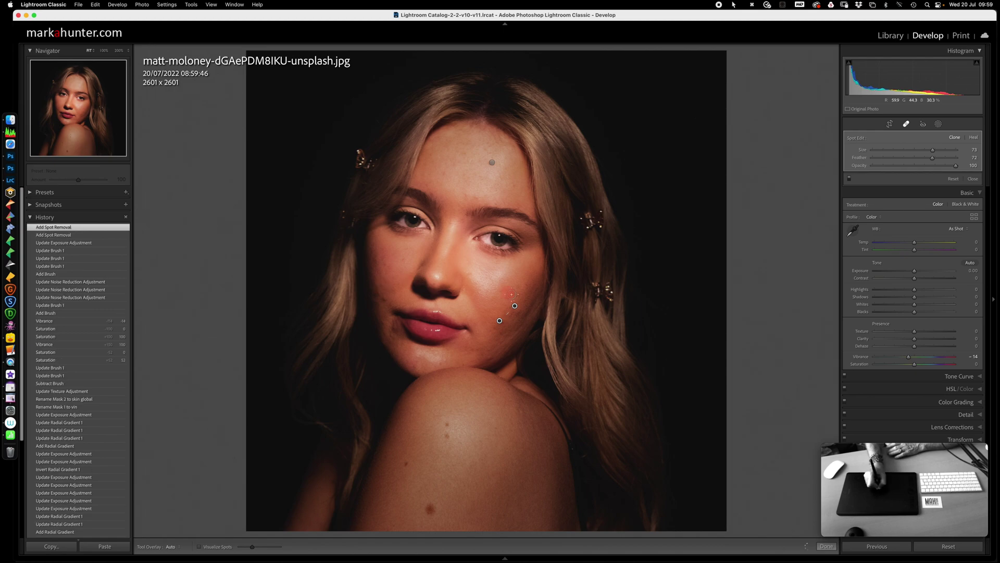
left_click(386, 298)
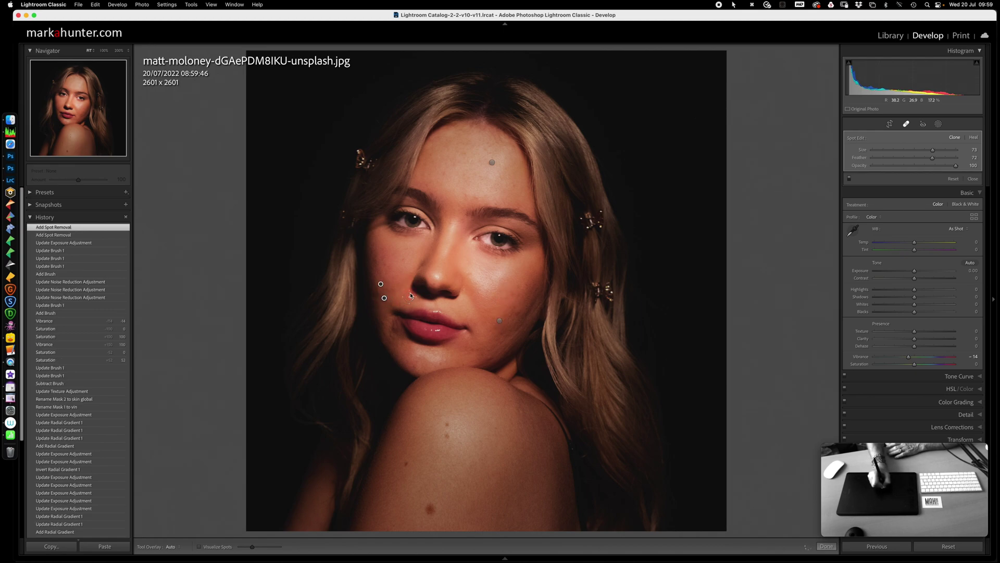
- Remove the four moles on the shoulder, and resample the lowest one from clean skin just above it
left_click(407, 464)
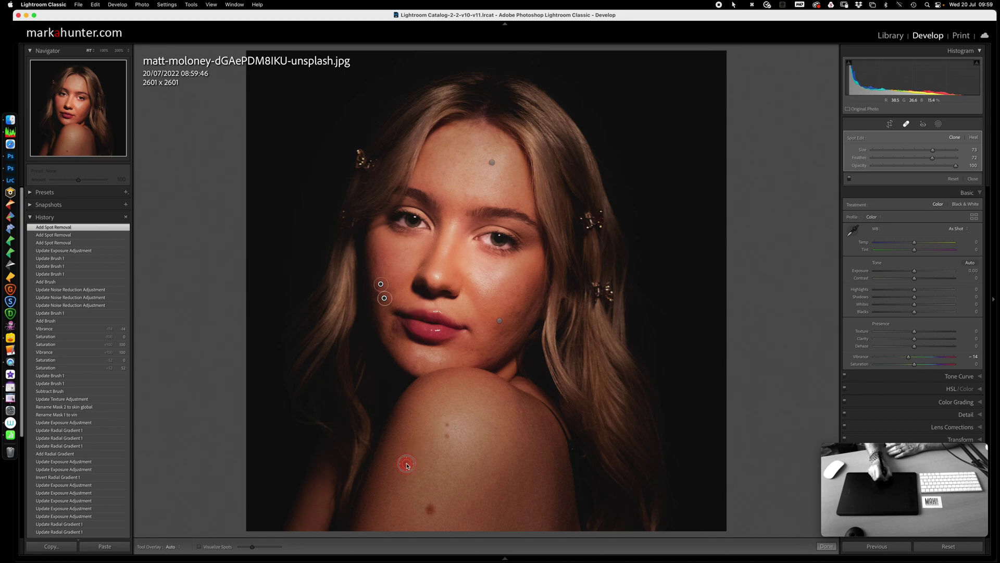
left_click(447, 435)
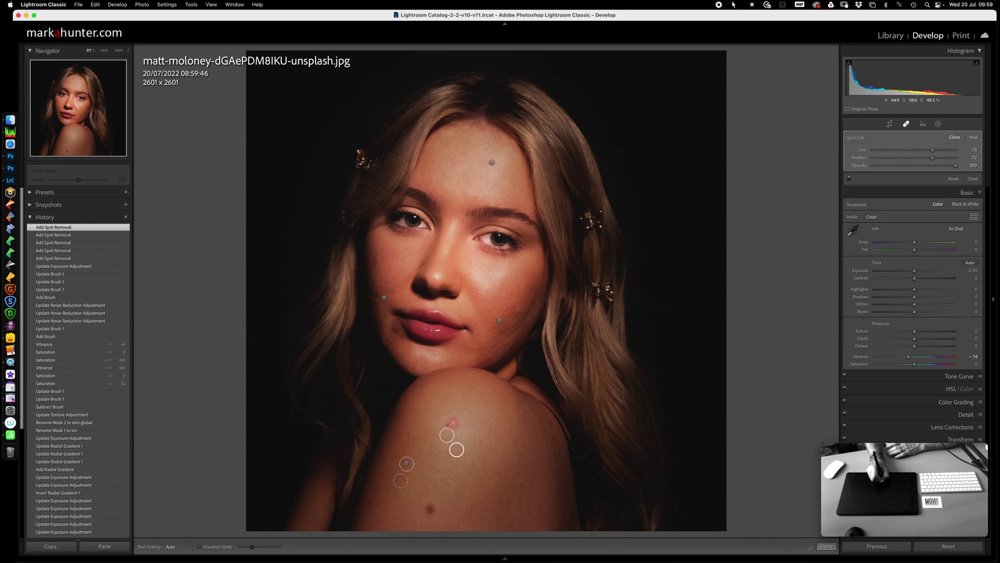
left_click(447, 423)
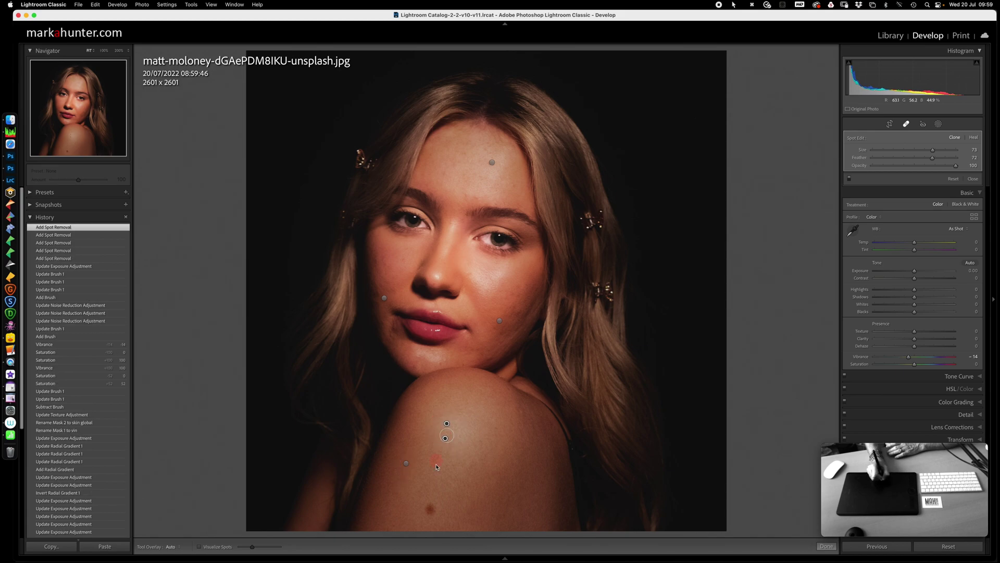
left_click(430, 508)
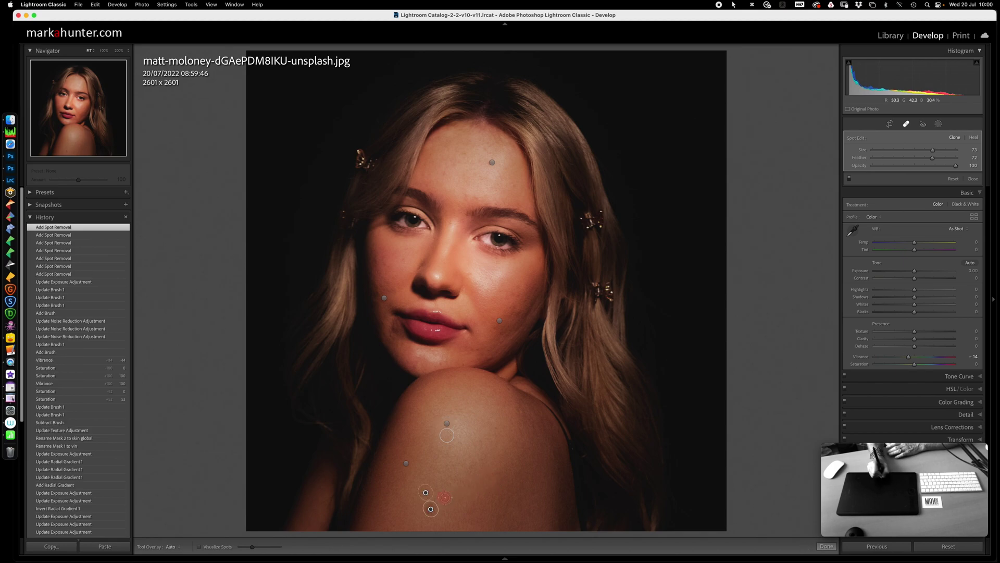
mouse_move(426, 492)
left_mouse_down()
mouse_move(477, 473)
mouse_move(472, 465)
left_mouse_up()
left_click_drag(428, 489, 430, 484)
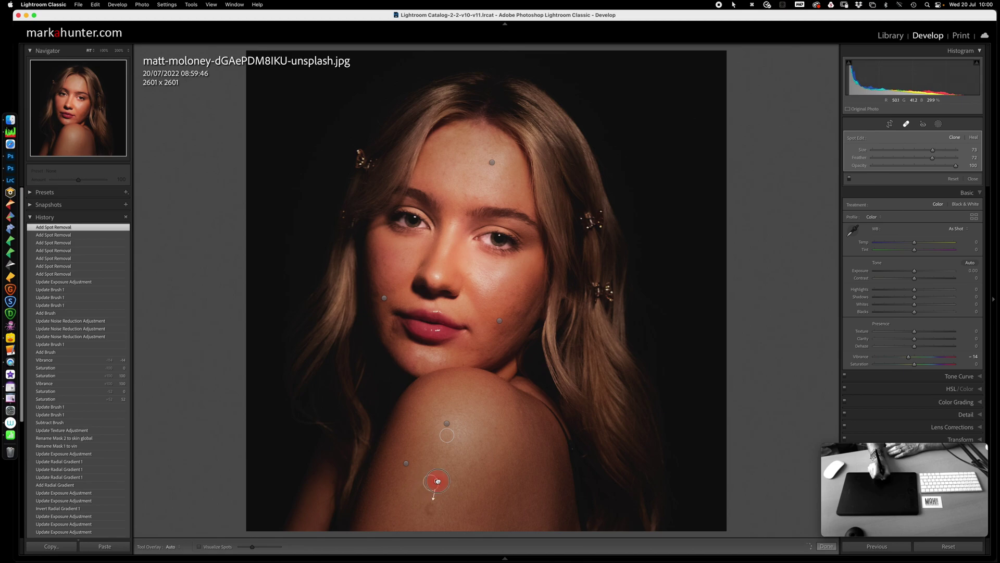
left_click_drag(448, 481, 448, 481)
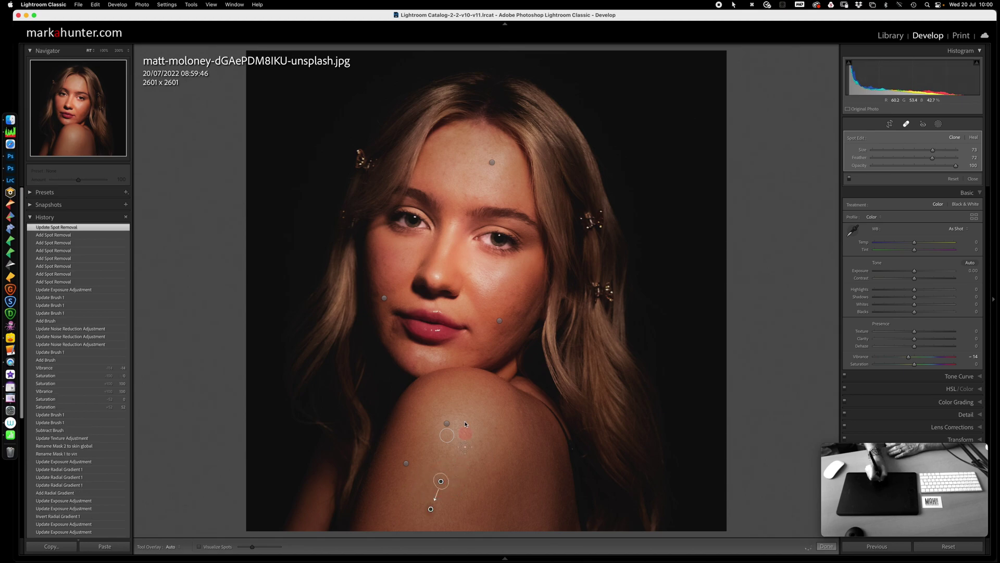
- Try a spot removal on the upper forehead with different source areas, and delete that spot
left_click(447, 160)
left_click(457, 149)
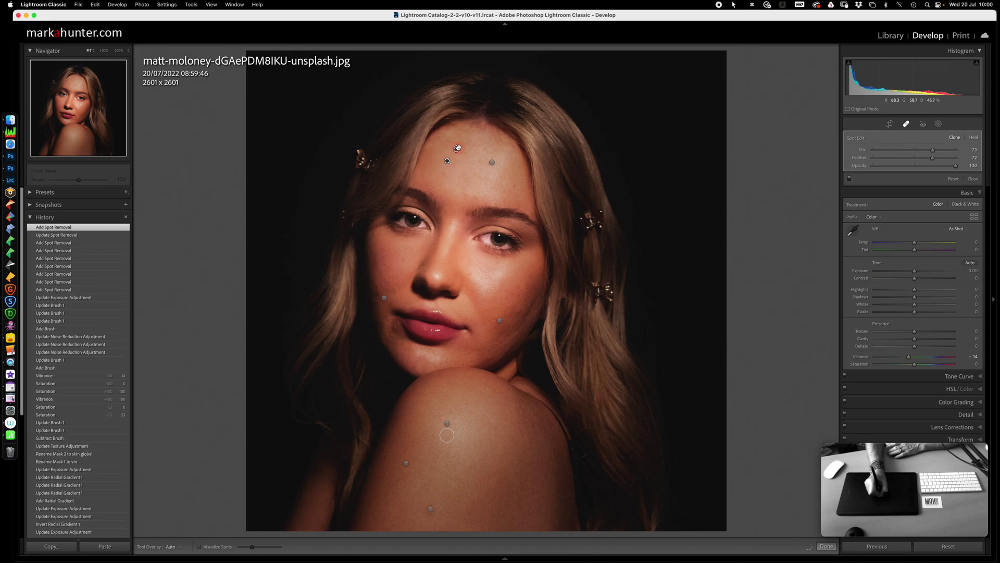
left_click_drag(457, 149, 545, 356)
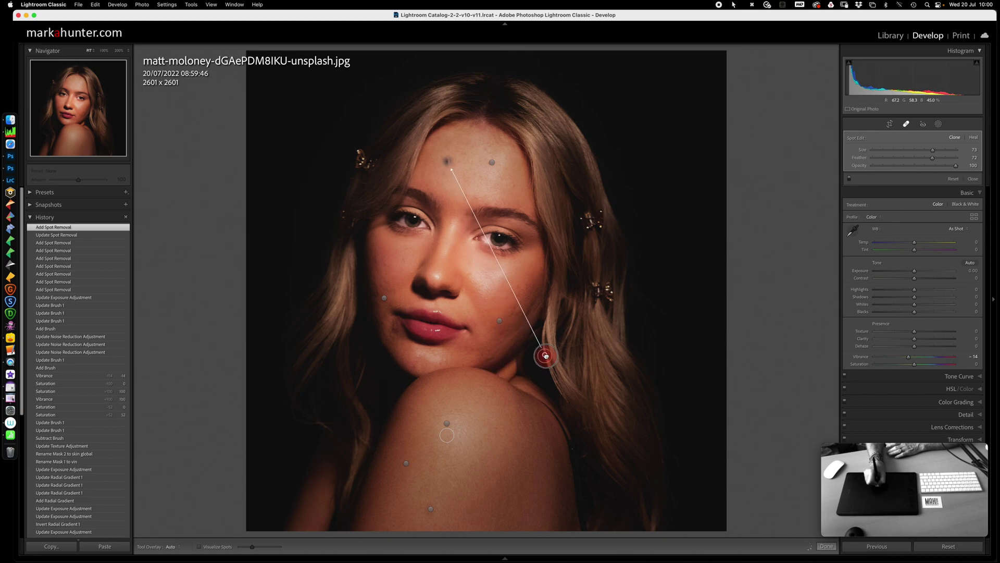
mouse_move(545, 356)
left_mouse_down()
mouse_move(494, 147)
mouse_move(452, 141)
left_mouse_up()
key("slash")
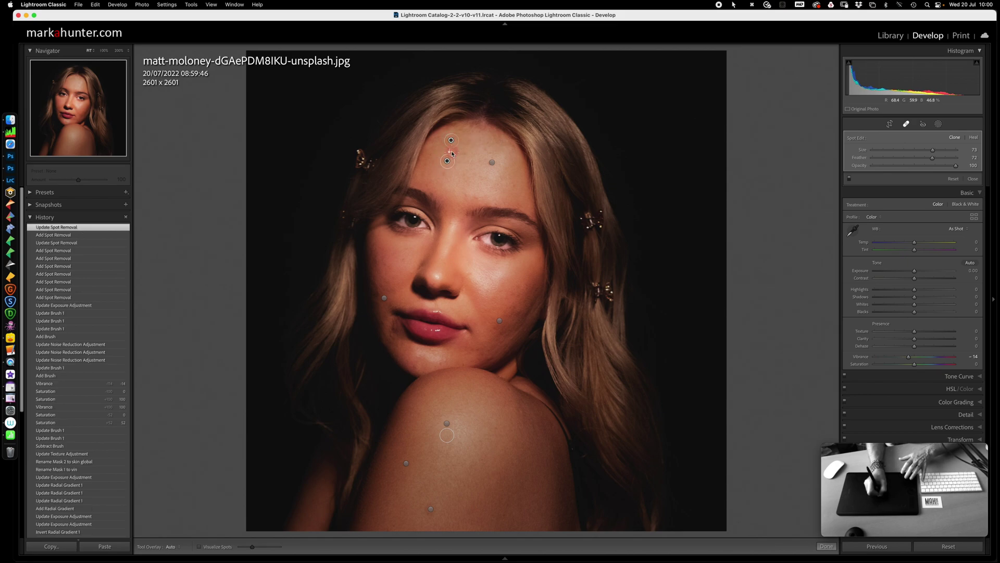
key("BackSpace")
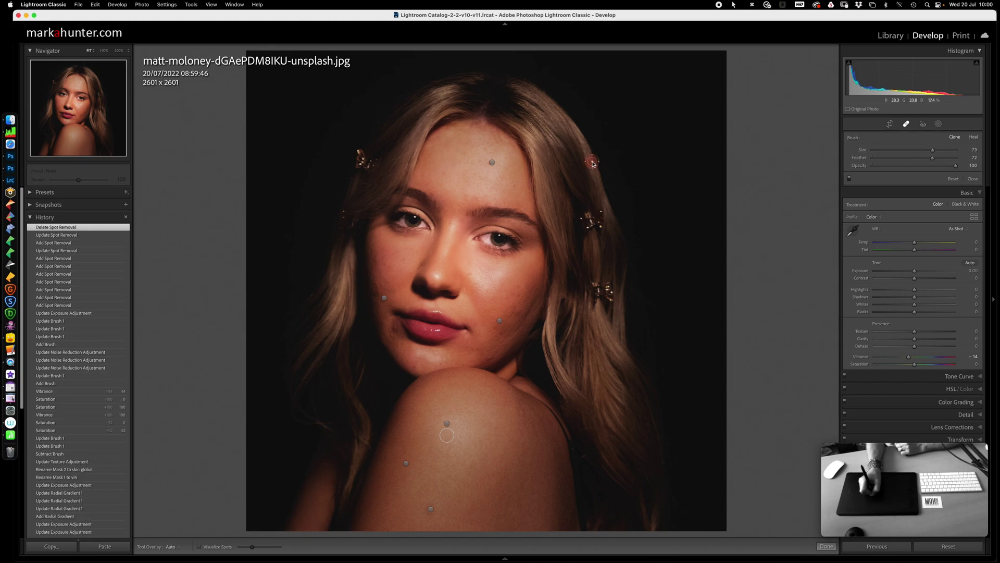
- Remove the remaining blemishes on the chin and the cheek beside the hair, and exit spot removal
left_click(415, 368)
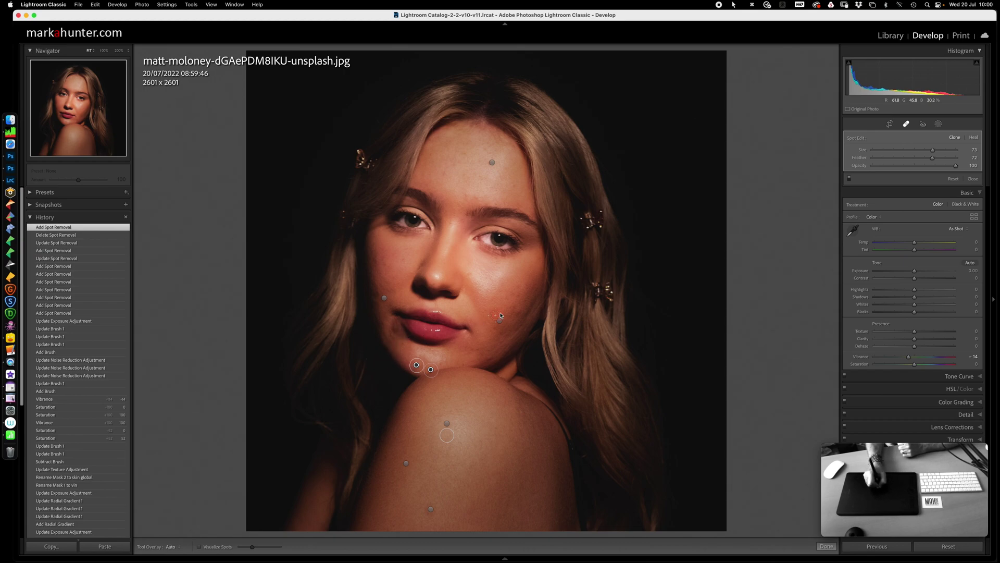
left_click(517, 293)
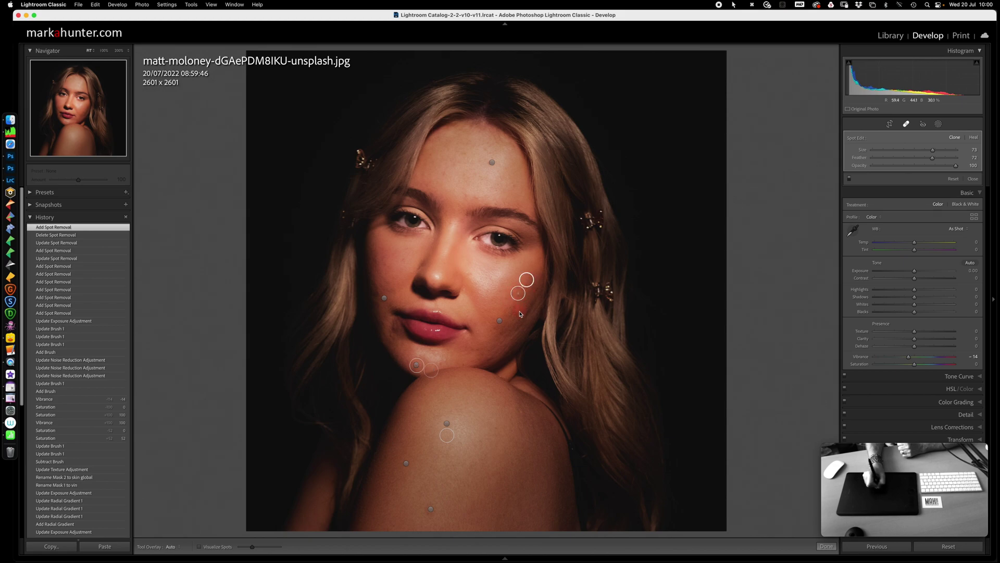
left_click(520, 313)
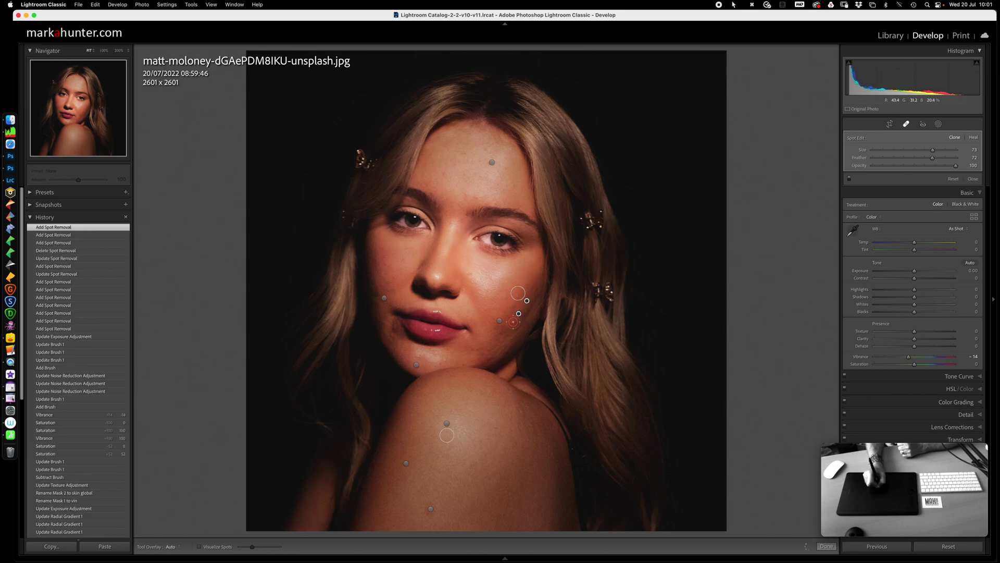
left_click(907, 125)
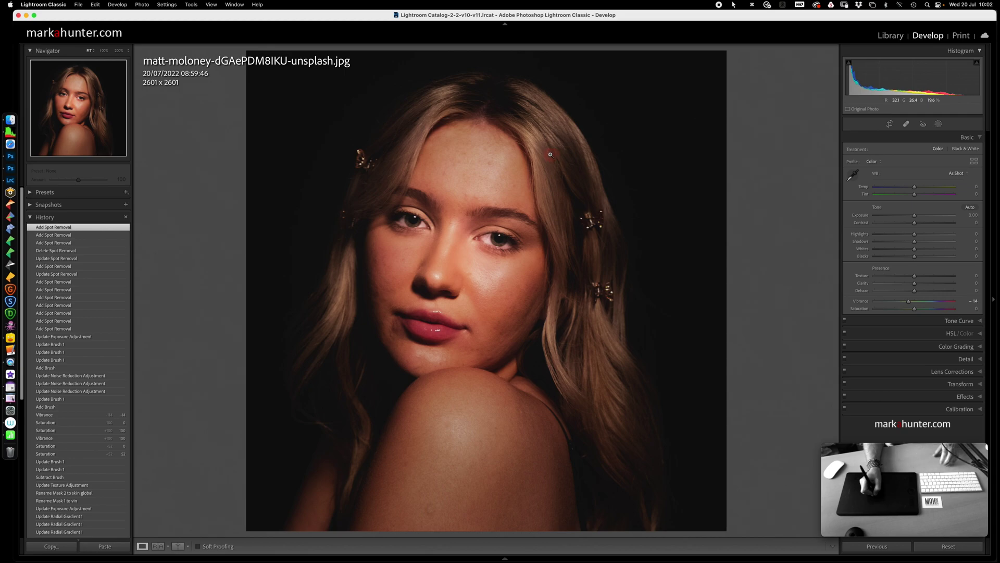
- Open the portrait of the dark-haired woman with green eyes from the Library grid in the Develop module
key("g")
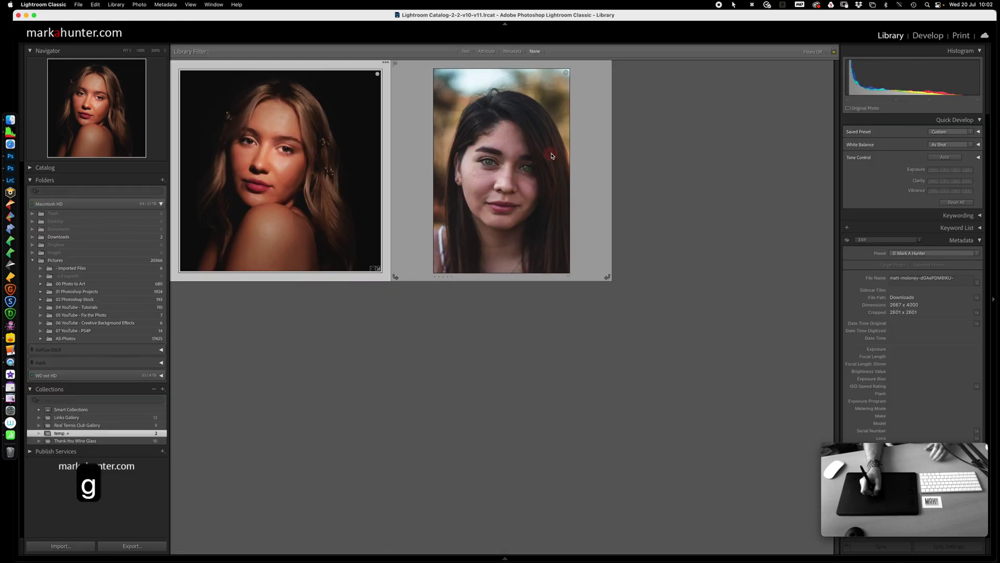
left_click(522, 170)
key("d")
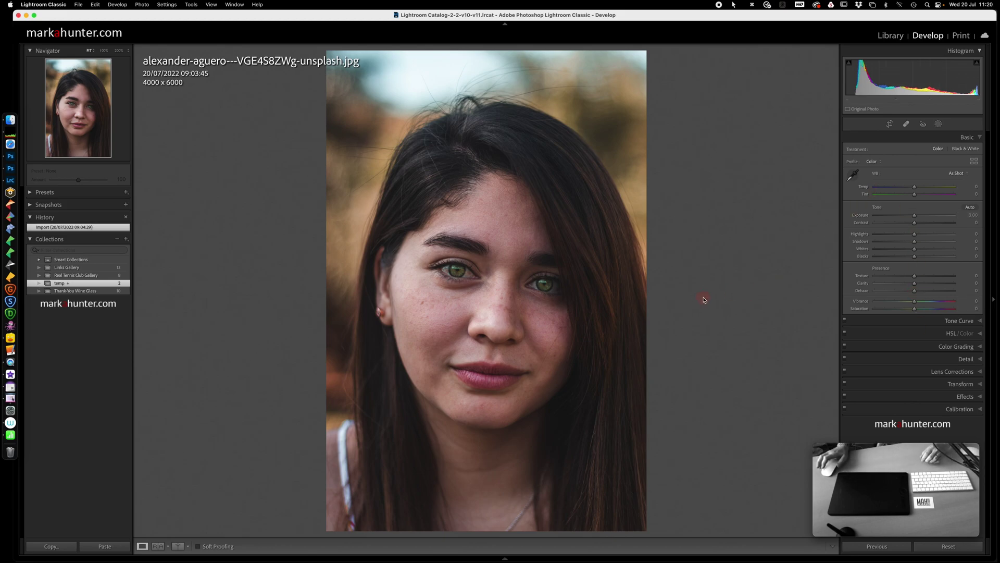
- Add a new brush mask for the eyes with exposure set to 0.41 and highlights set to 10
key("super+equal")
key("super+equal")
key("super+equal")
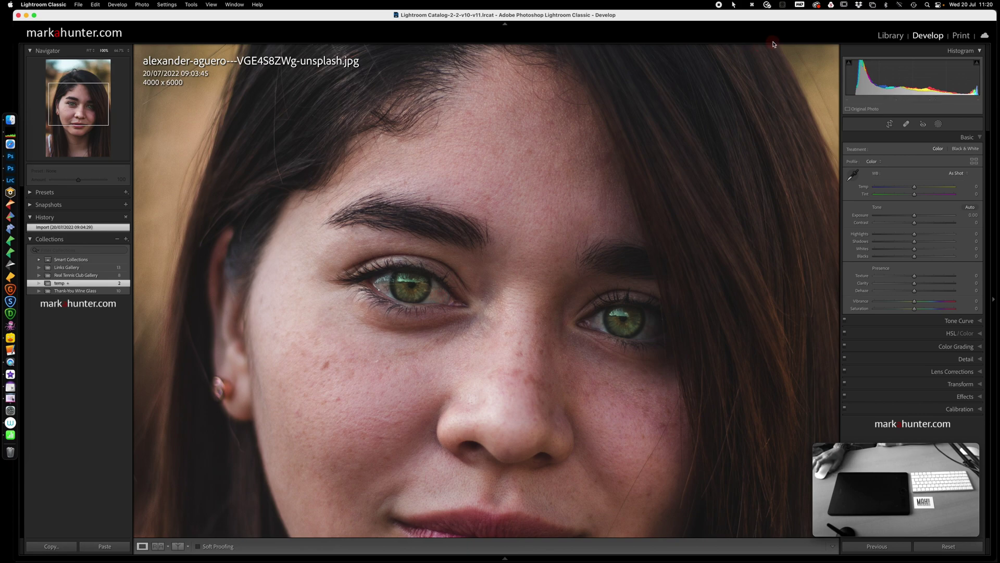
left_click(938, 125)
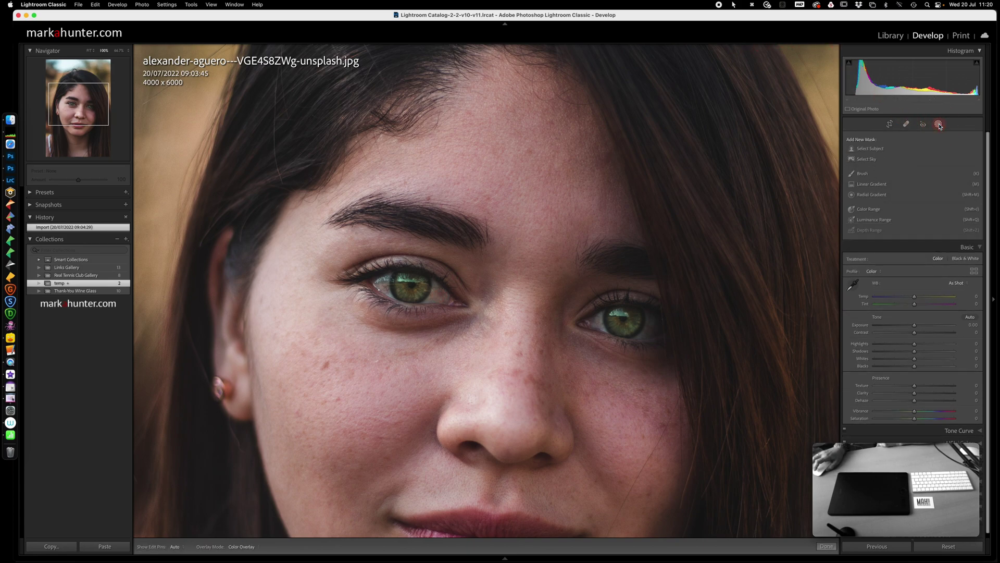
left_click(864, 174)
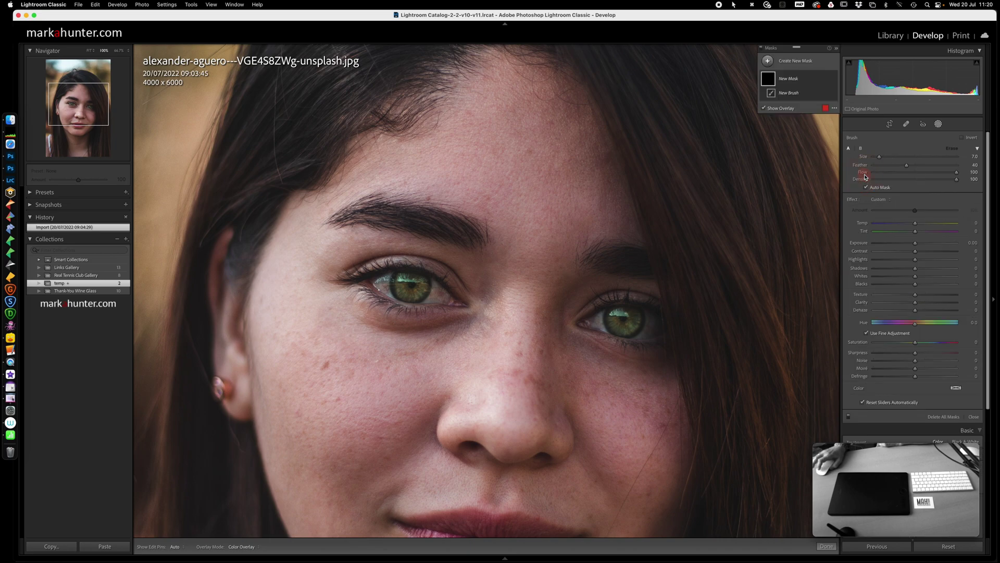
left_click_drag(916, 244, 918, 245)
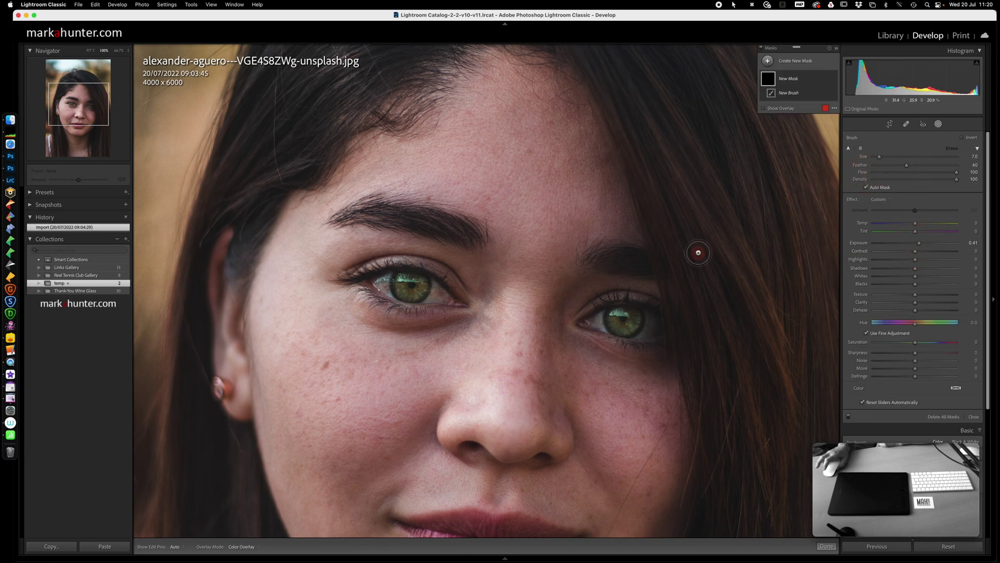
left_click_drag(916, 264, 919, 262)
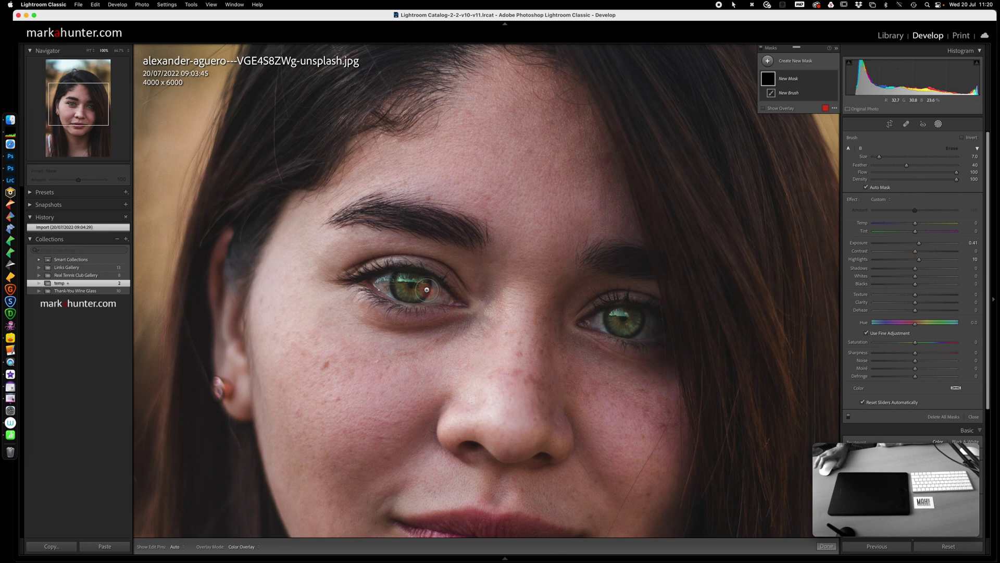
- Paint the brush mask over the whites of both eyes
left_click_drag(429, 292, 434, 298)
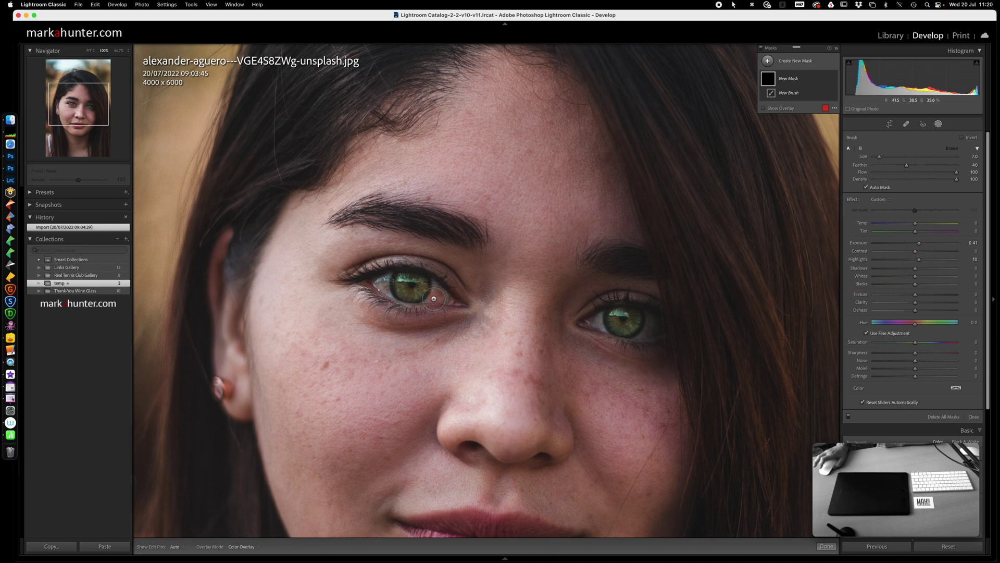
key("h")
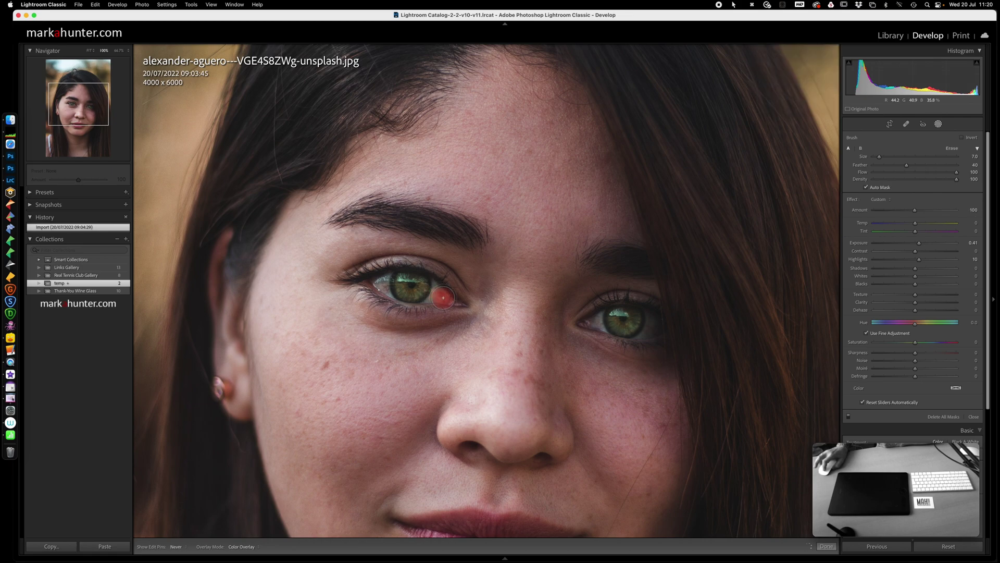
left_click(431, 299)
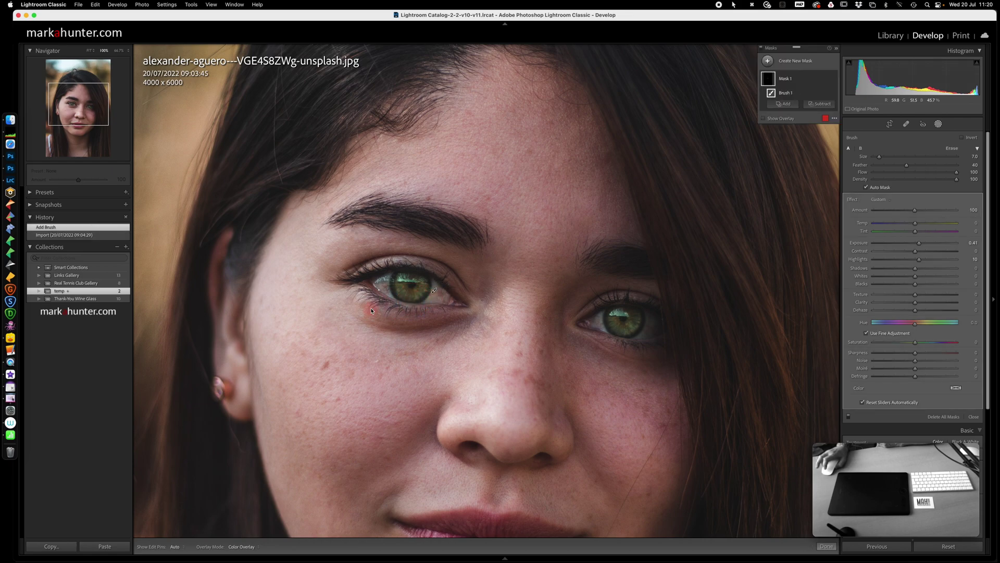
key("h")
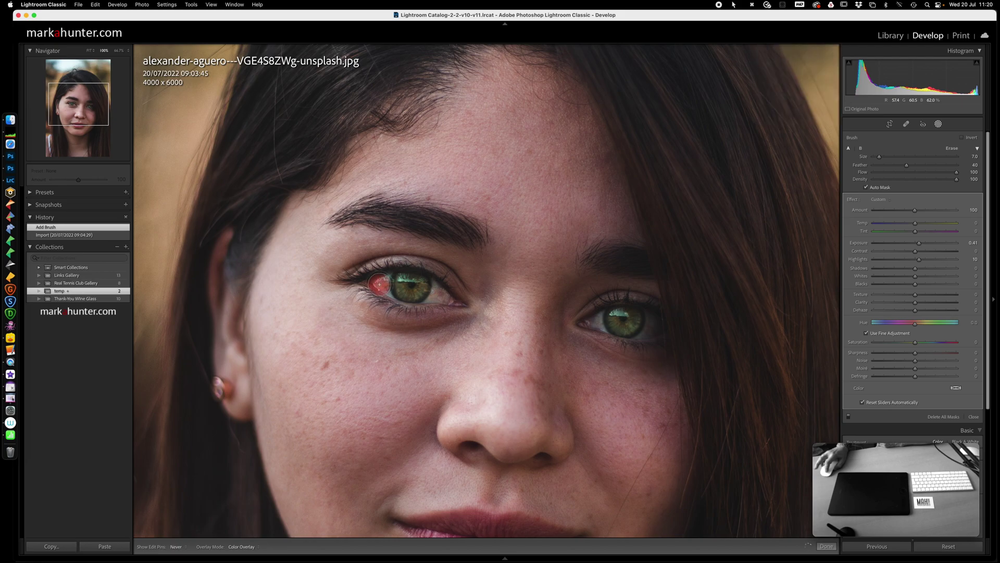
left_click(384, 289)
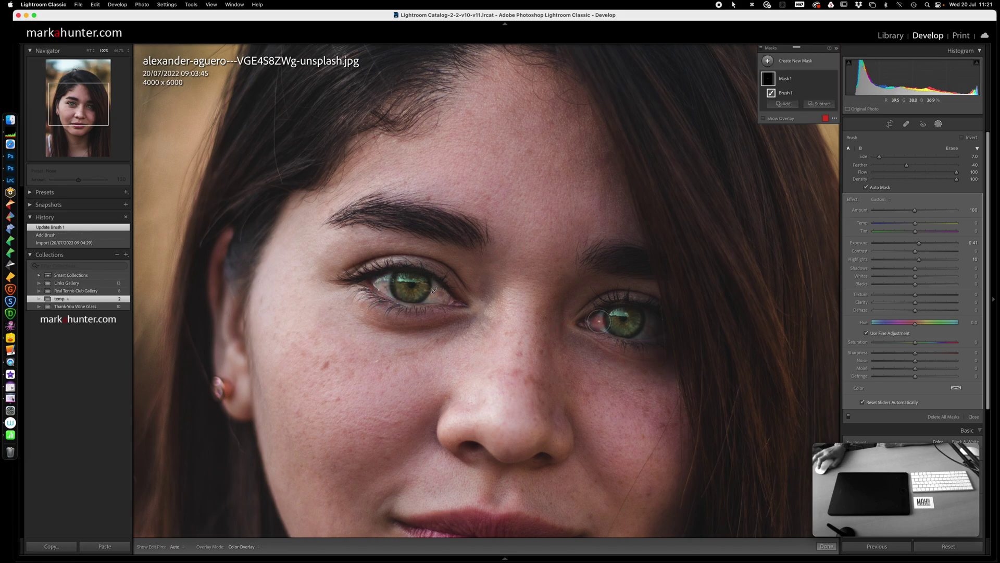
mouse_move(600, 319)
left_mouse_down()
mouse_move(650, 326)
mouse_move(642, 332)
left_mouse_up()
left_click_drag(434, 290, 440, 293)
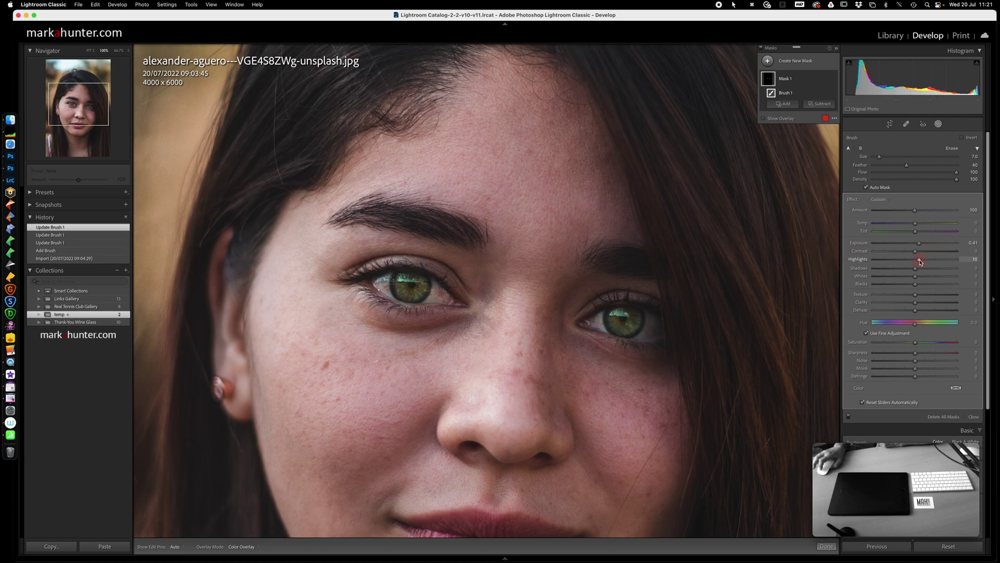
- Set the eye-whites mask's highlights to 33 and exaggerate its exposure to 2.89 to reveal the painted area
mouse_move(920, 261)
left_mouse_down()
mouse_move(942, 258)
mouse_move(903, 259)
mouse_move(930, 259)
left_mouse_up()
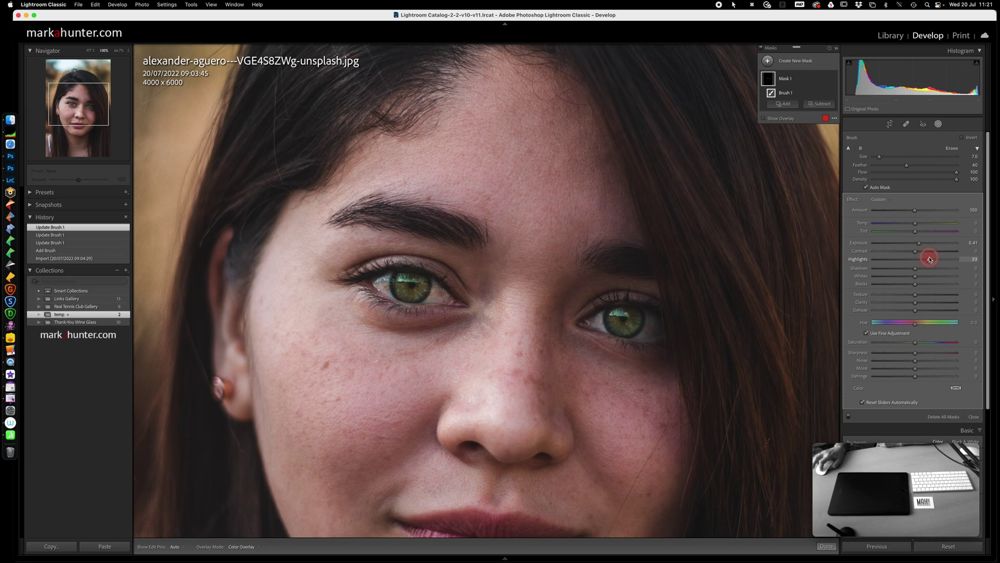
left_click_drag(931, 259, 931, 259)
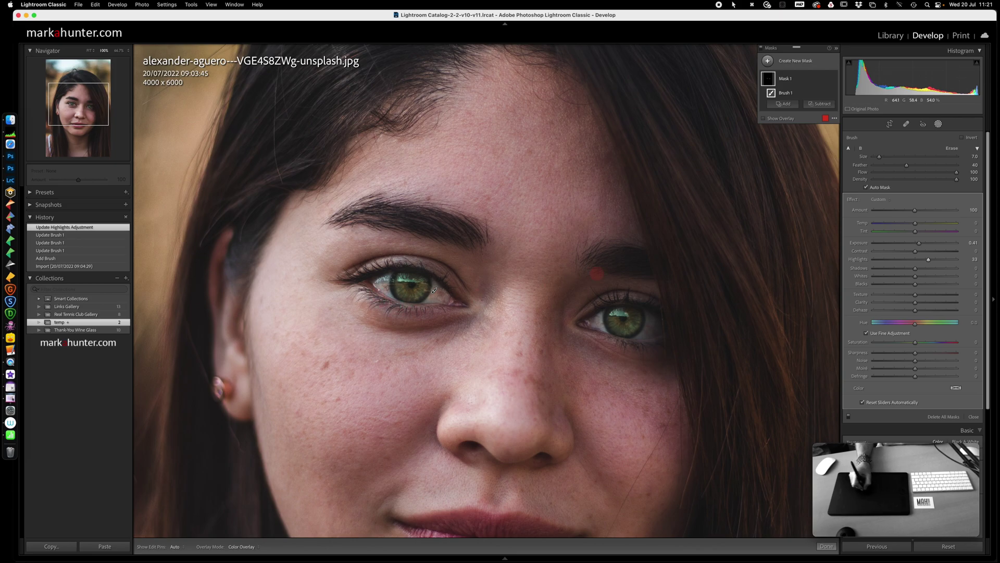
left_click_drag(920, 246, 945, 244)
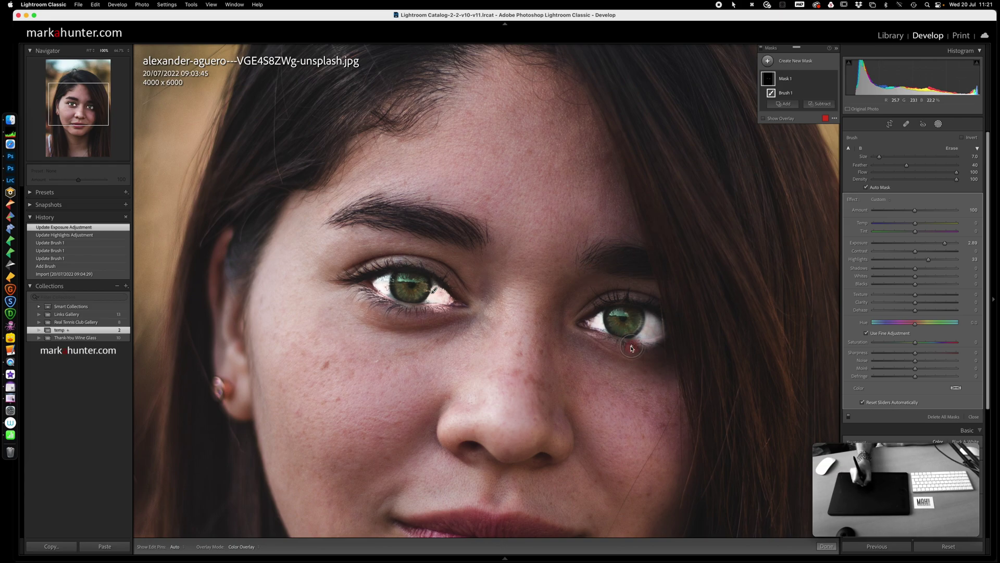
- Erase the brush mask where it spills onto the skin and lower lids beneath both eyes
left_click(822, 105)
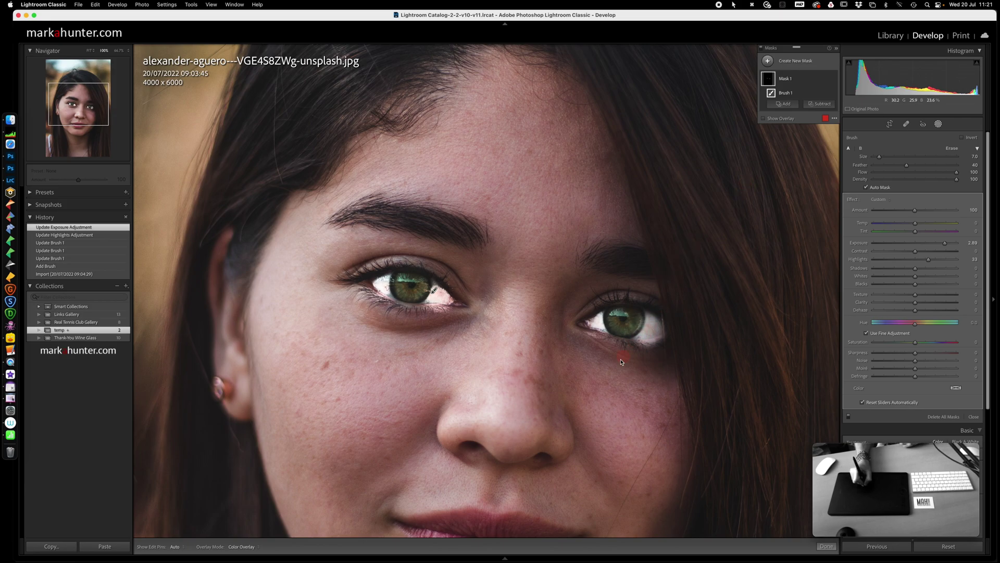
left_click(538, 290)
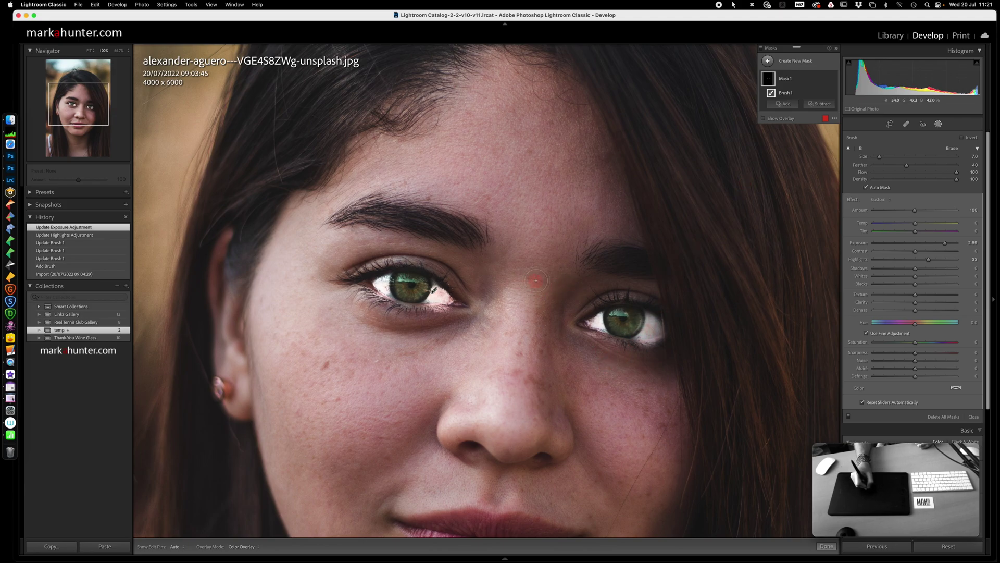
left_click(537, 278)
key("alt")
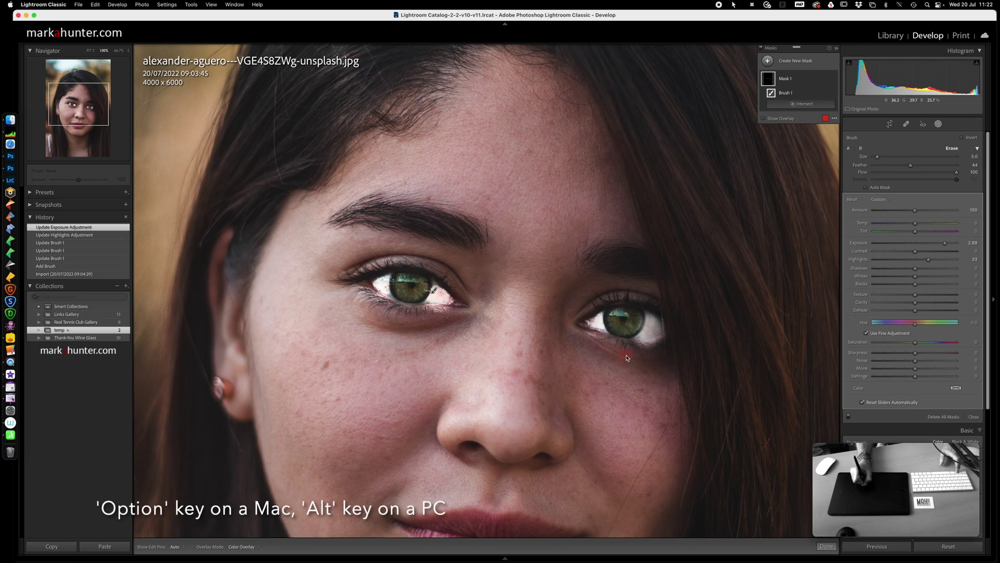
left_click(641, 345)
mouse_move(641, 345)
left_mouse_down()
mouse_move(663, 342)
mouse_move(623, 336)
left_mouse_up()
mouse_move(419, 315)
left_mouse_down()
mouse_move(425, 302)
mouse_move(432, 318)
mouse_move(453, 312)
mouse_move(404, 308)
mouse_move(362, 286)
mouse_move(399, 310)
mouse_move(432, 315)
left_mouse_up()
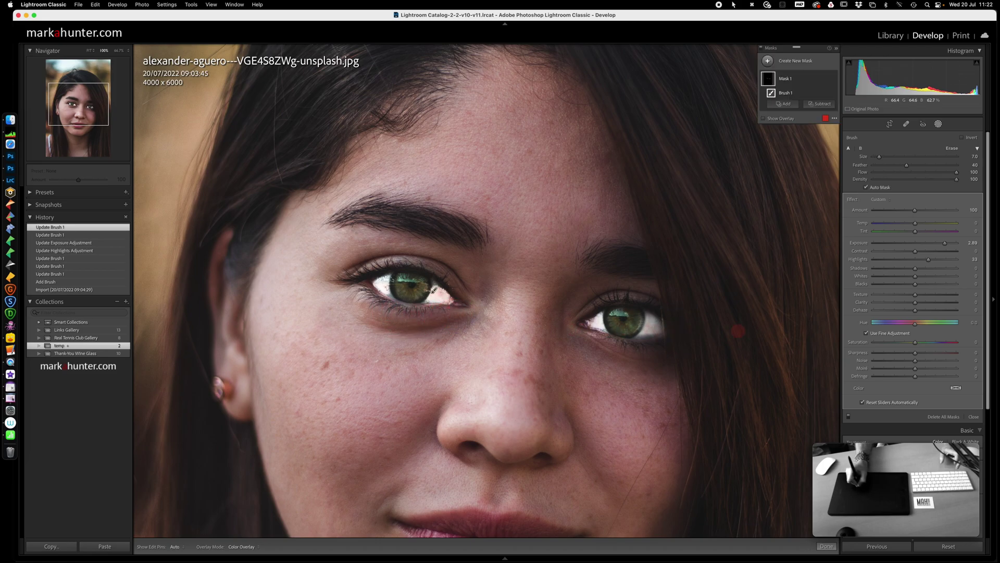
left_click_drag(599, 341, 598, 339)
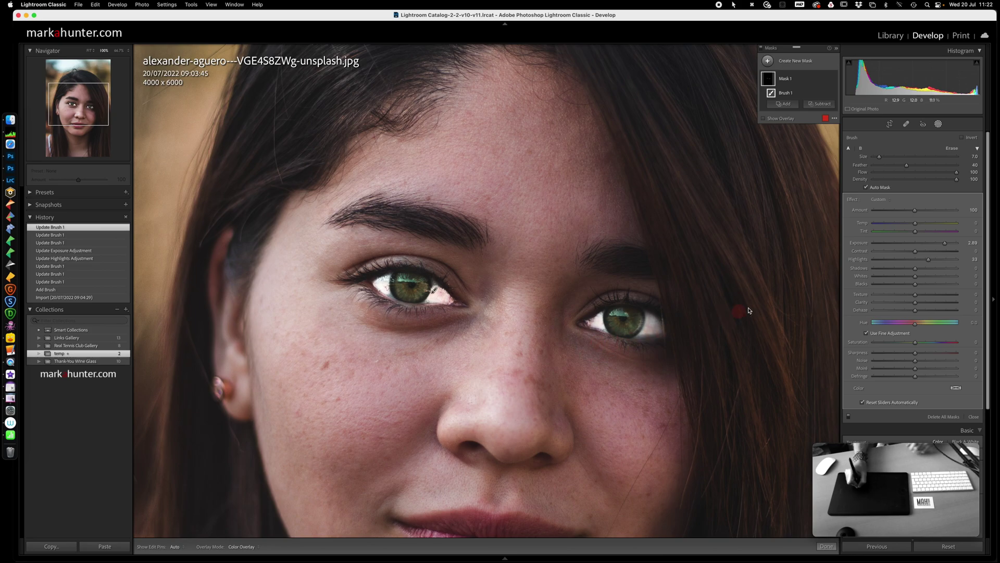
- Set the eye-whites mask's exposure to 0.70 and its saturation to -29
left_click_drag(946, 245, 923, 245)
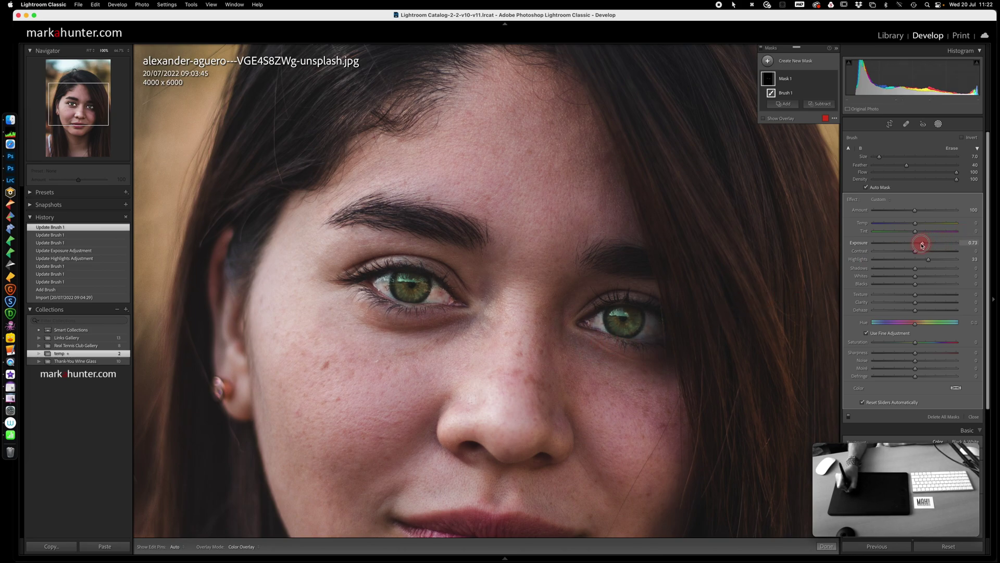
left_click_drag(921, 245, 921, 245)
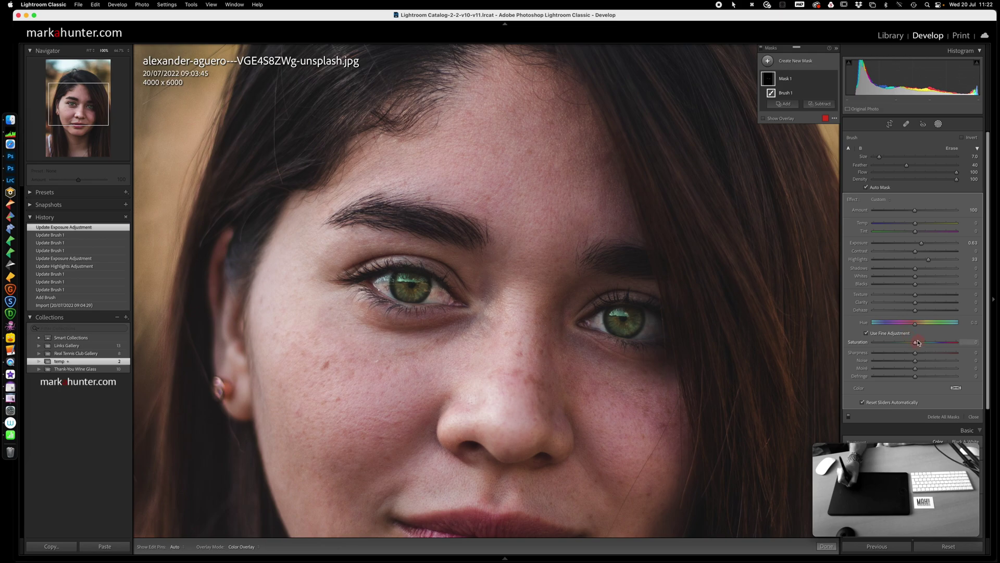
mouse_move(916, 345)
left_mouse_down()
mouse_move(903, 344)
mouse_move(928, 345)
left_mouse_up()
left_click_drag(917, 343, 909, 343)
left_click_drag(905, 344, 905, 344)
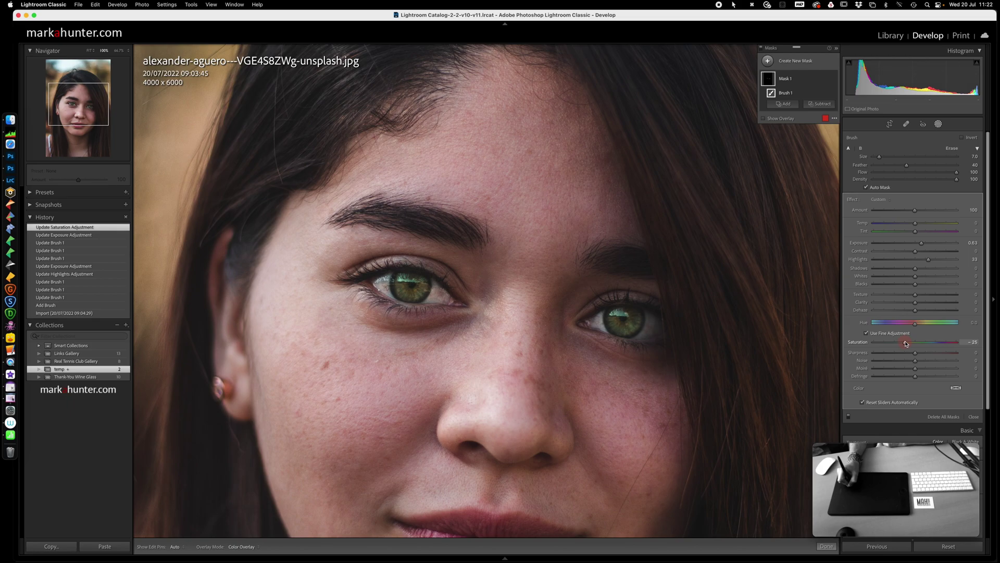
left_click_drag(907, 344, 903, 343)
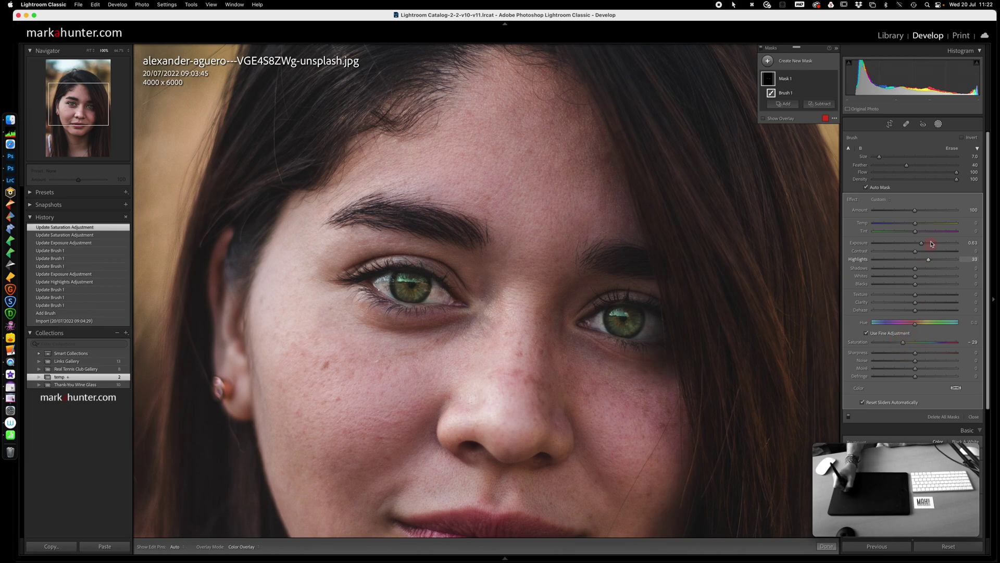
left_click_drag(922, 242, 923, 244)
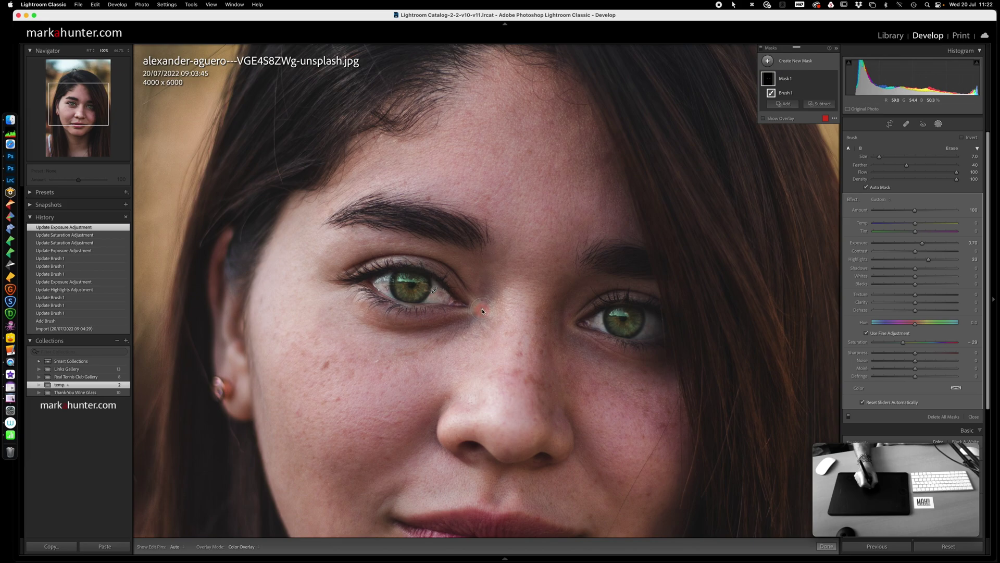
- Add a new brush mask for the irises with contrast 18, highlights 17 and texture 50
left_click_drag(416, 281, 410, 286)
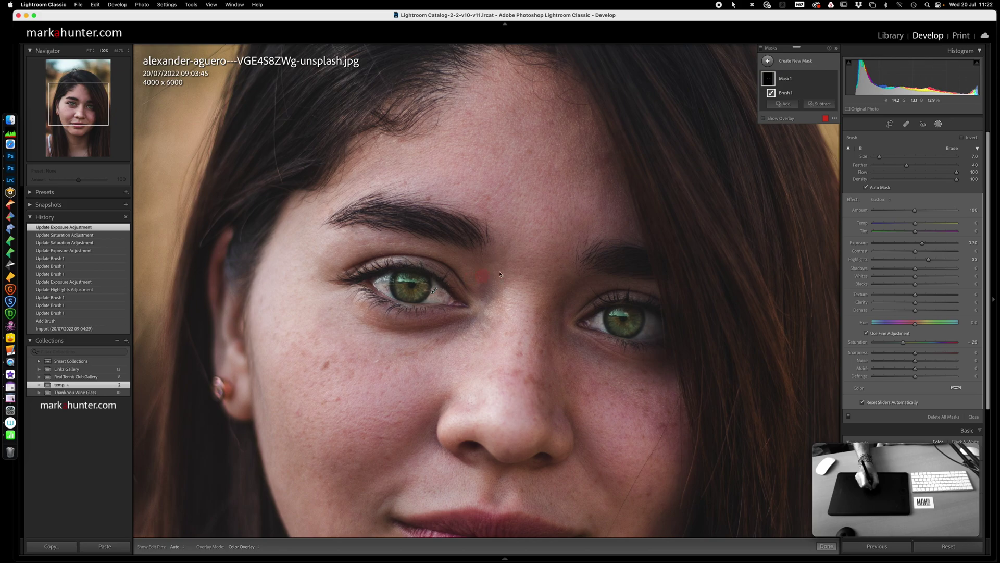
left_click(788, 64)
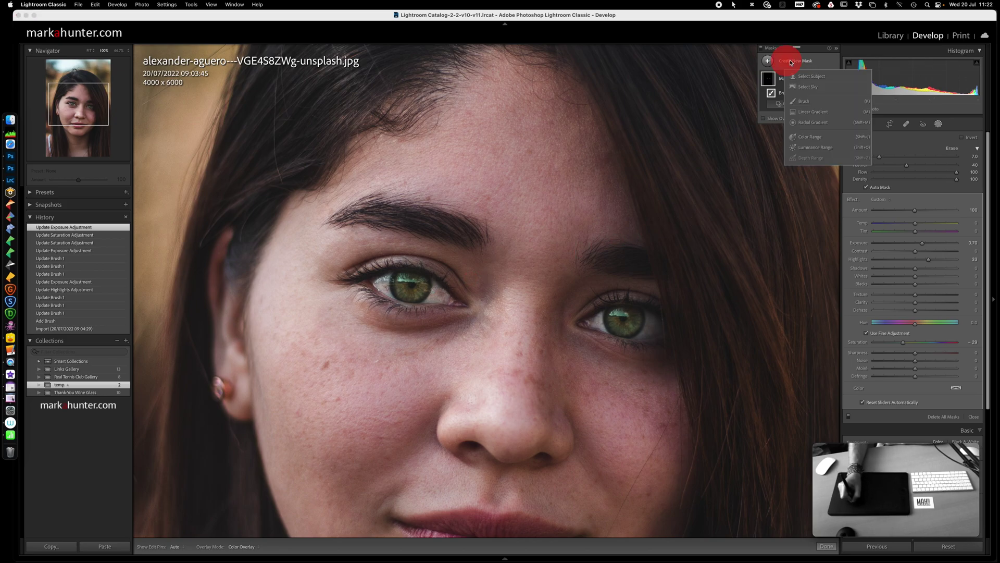
left_click(807, 102)
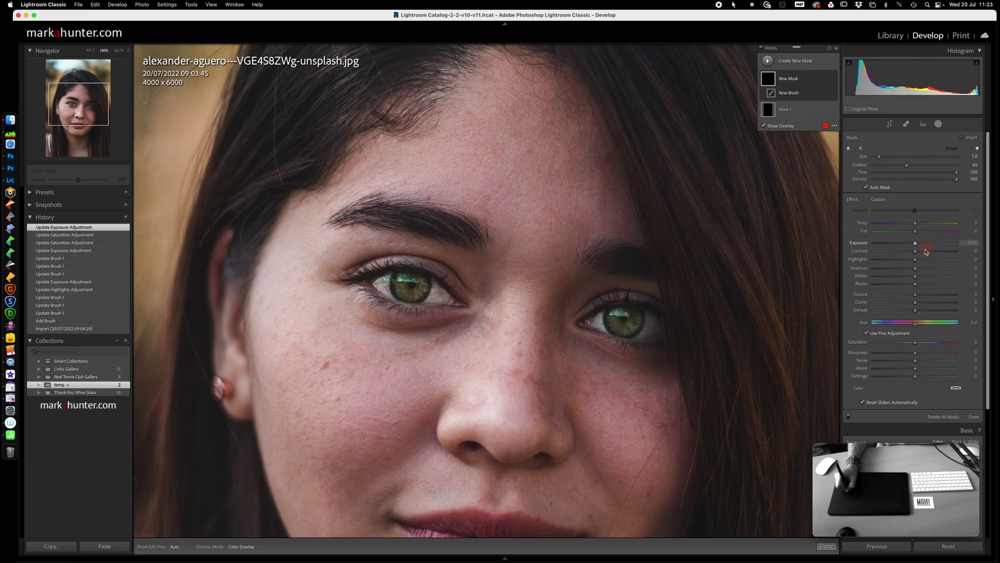
left_click_drag(916, 254, 922, 253)
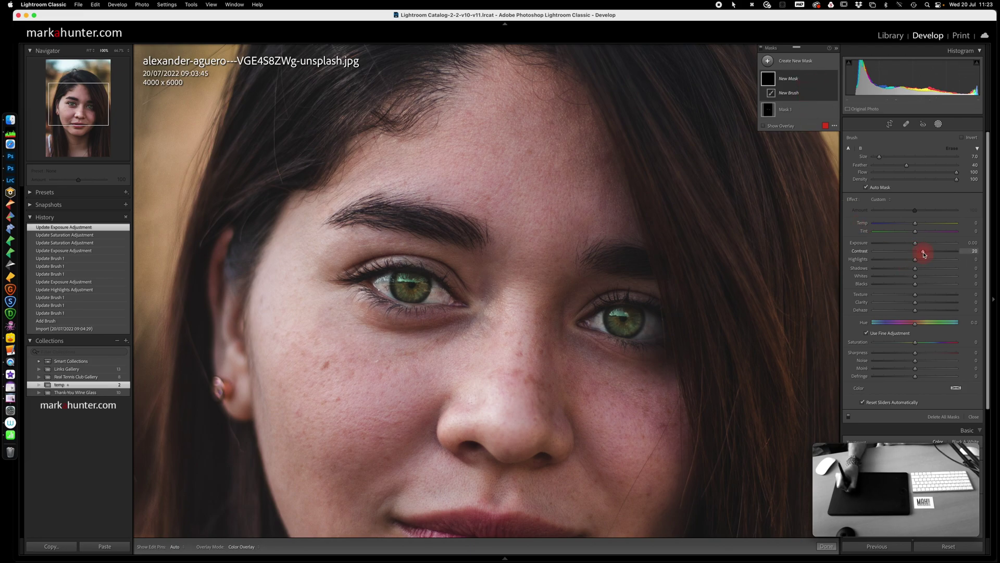
left_click_drag(916, 297, 937, 295)
left_click_drag(913, 258, 923, 259)
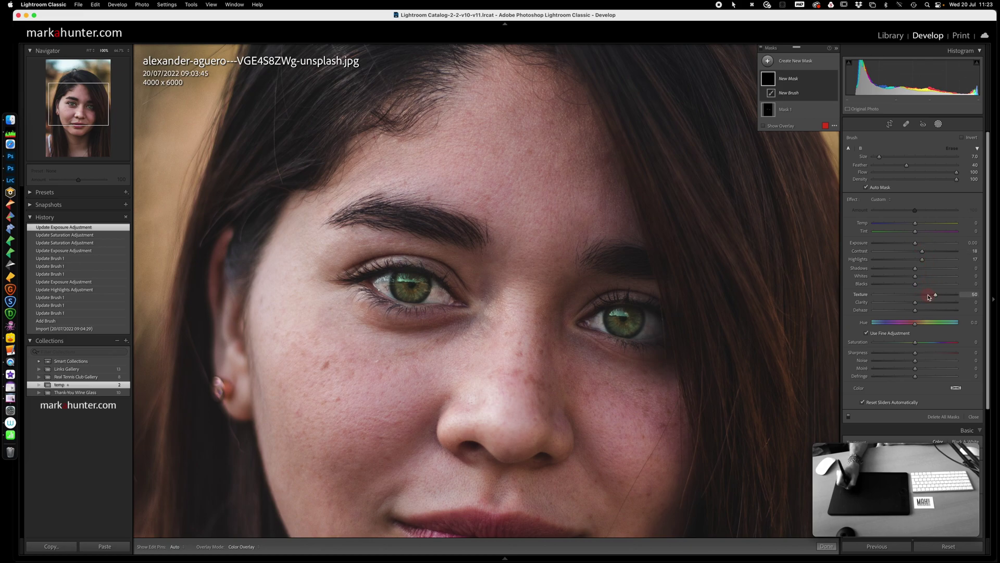
- Paint the new brush mask over both irises and raise its blacks slightly
left_click_drag(411, 285, 417, 285)
mouse_move(633, 318)
left_mouse_down()
mouse_move(625, 311)
mouse_move(617, 324)
mouse_move(630, 323)
mouse_move(620, 320)
mouse_move(627, 316)
left_mouse_up()
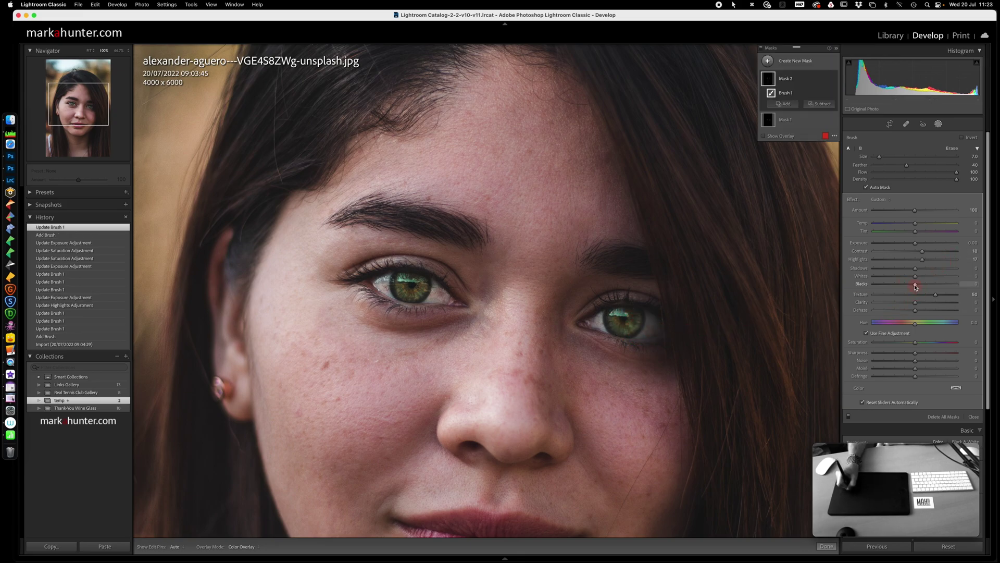
left_click_drag(915, 284, 917, 286)
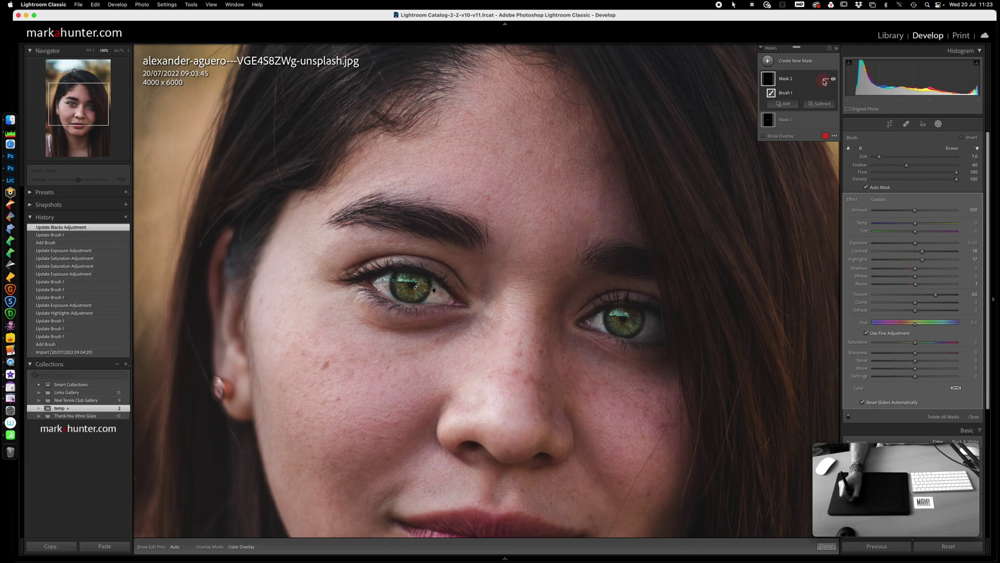
- Rename Mask 2 as iris
left_click(824, 82)
left_click(827, 83)
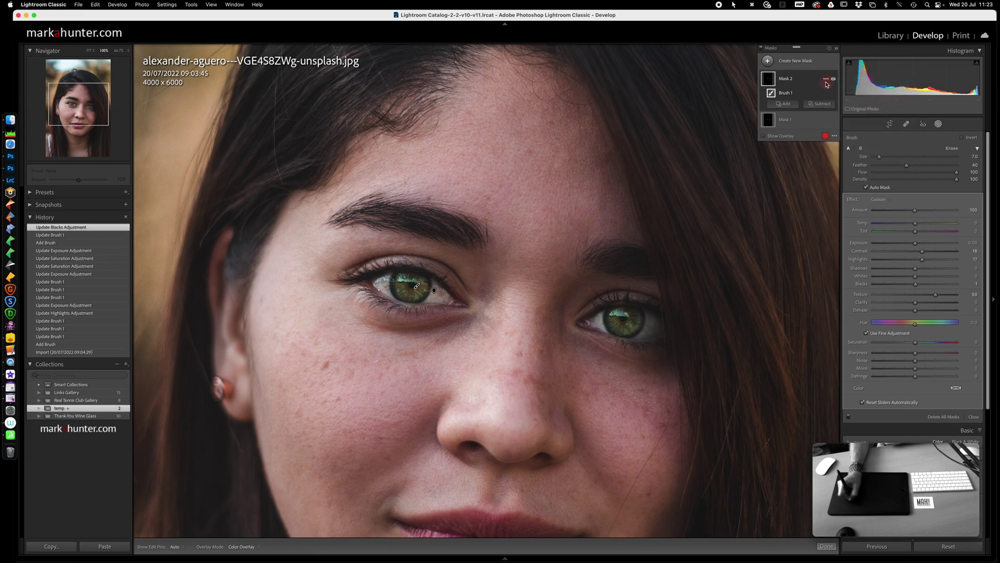
type("i")
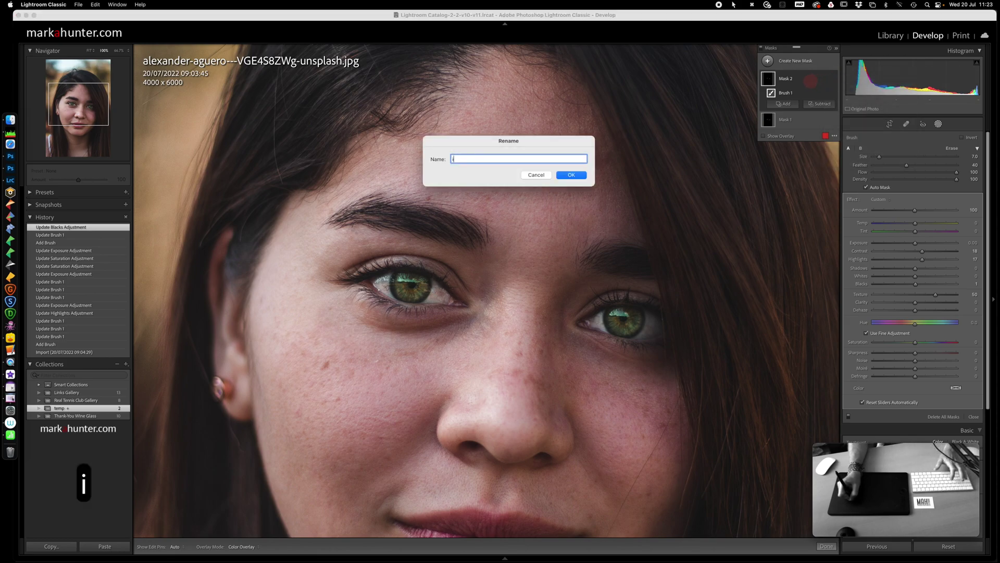
type("ris")
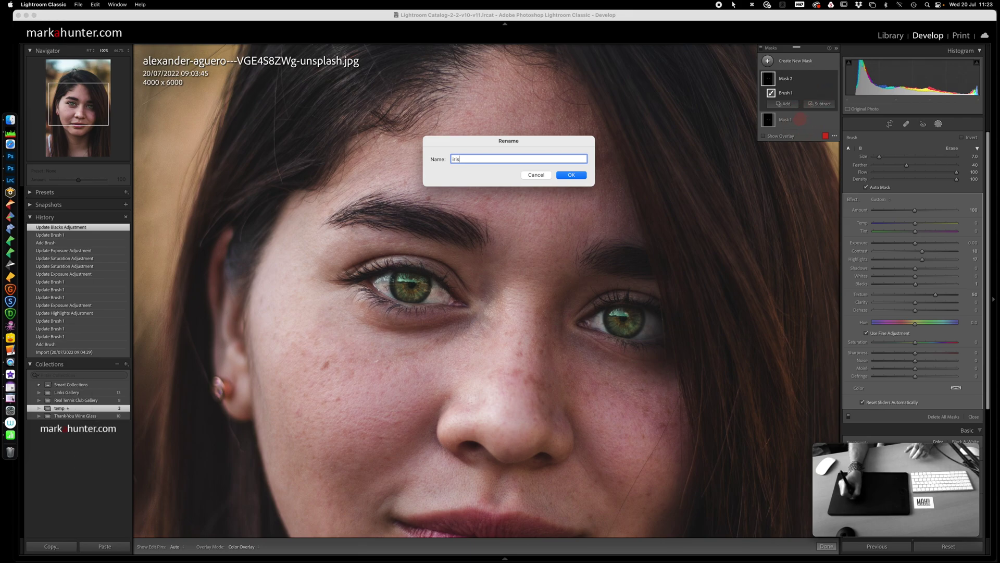
left_click(578, 176)
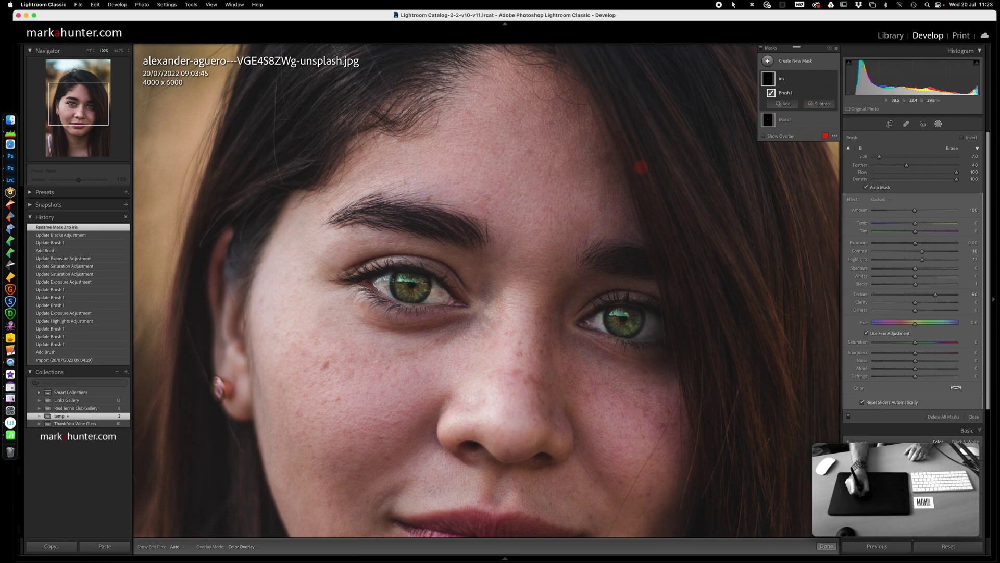
- Rename Mask 1 as whites
left_click(826, 120)
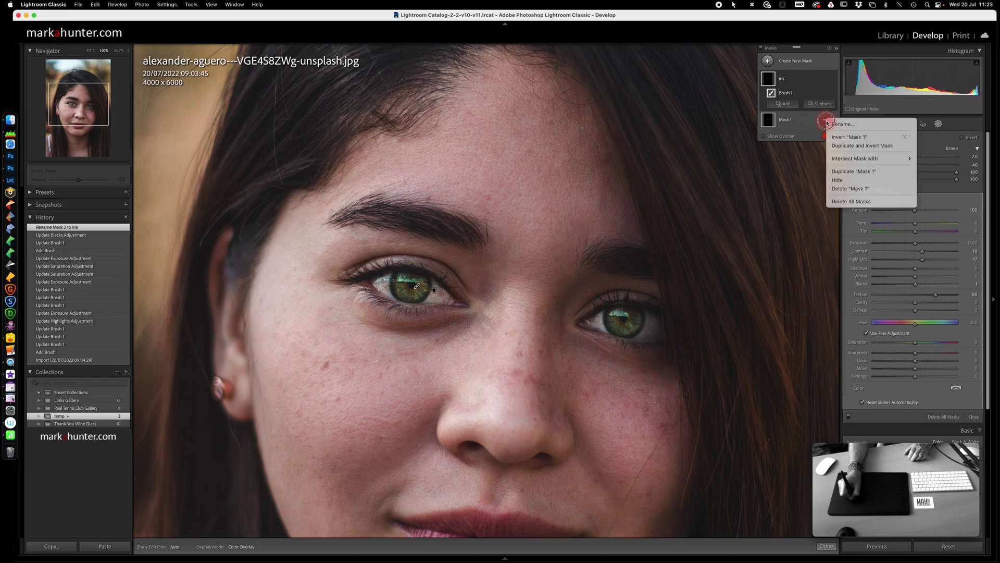
left_click(829, 127)
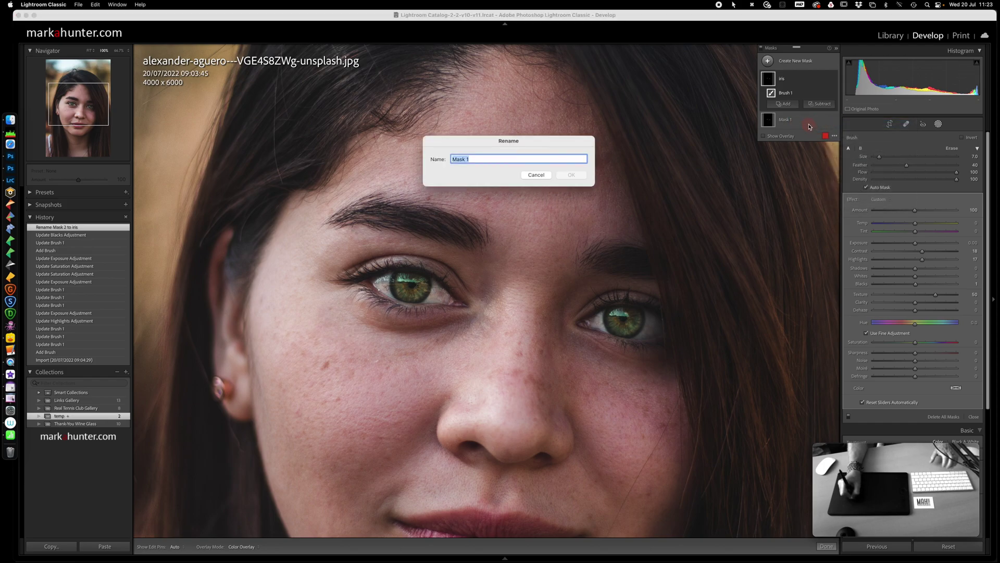
type("whites")
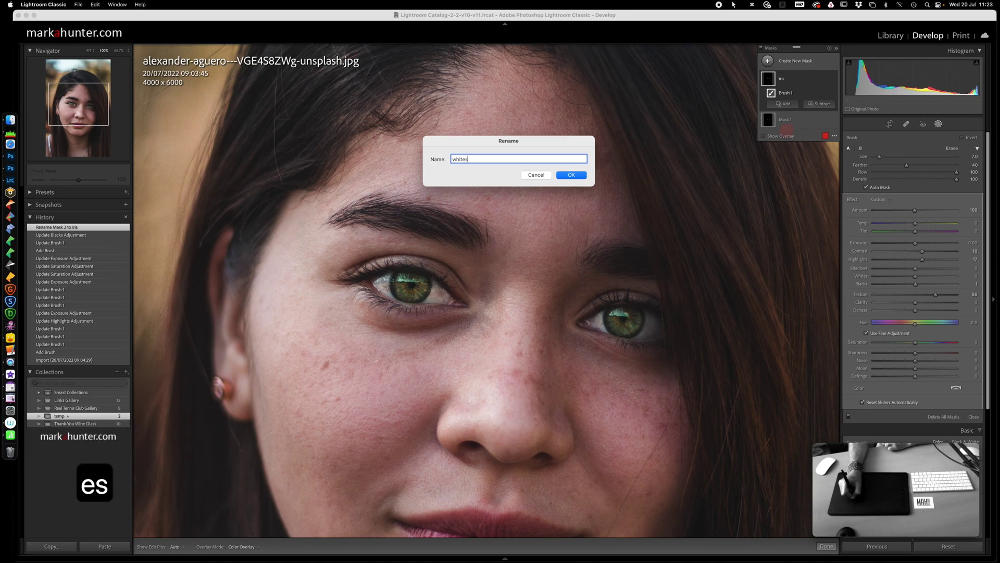
left_click(578, 175)
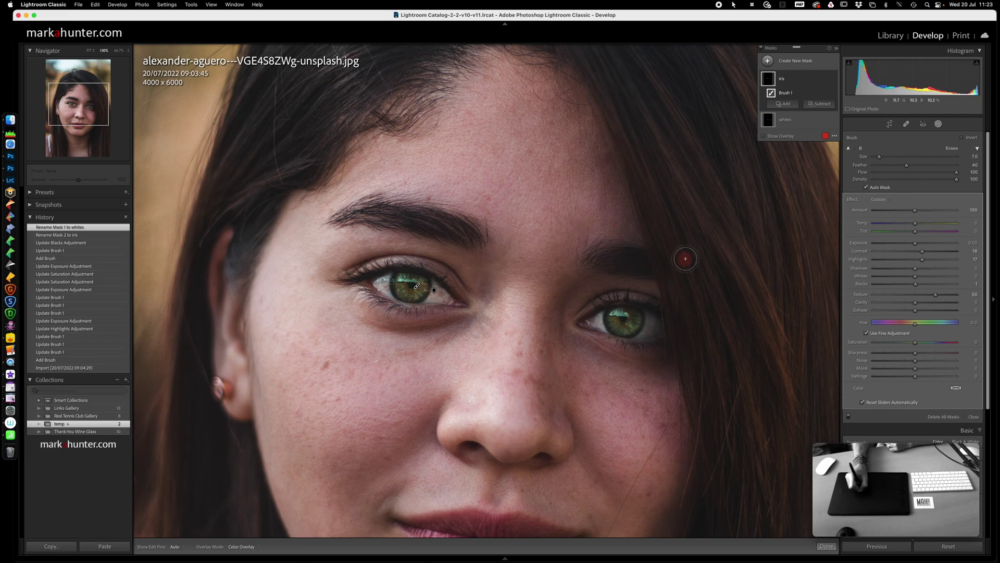
- Close masking, view the whole portrait, and compare the original import state with the latest edit in the history
left_click(938, 124)
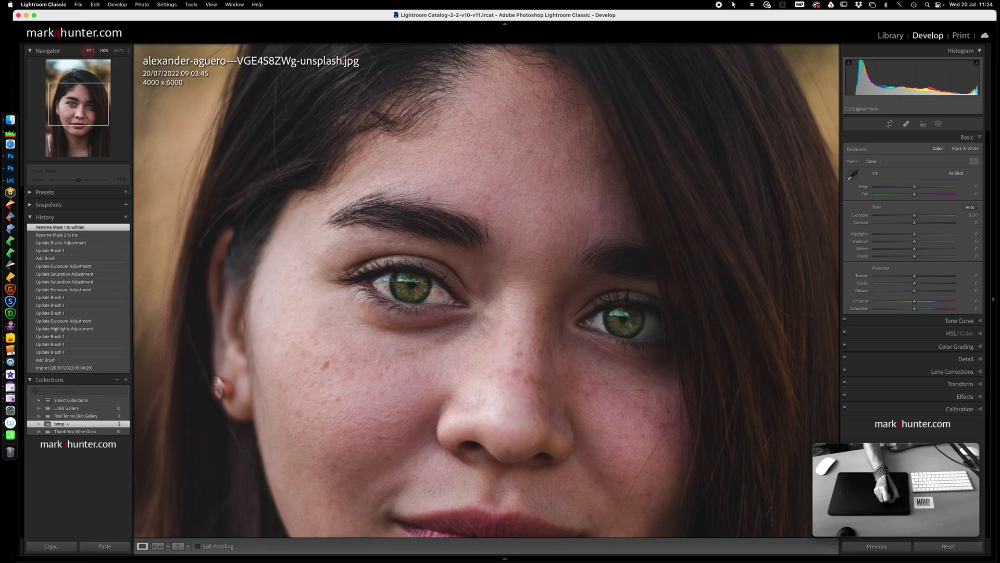
left_click(244, 237)
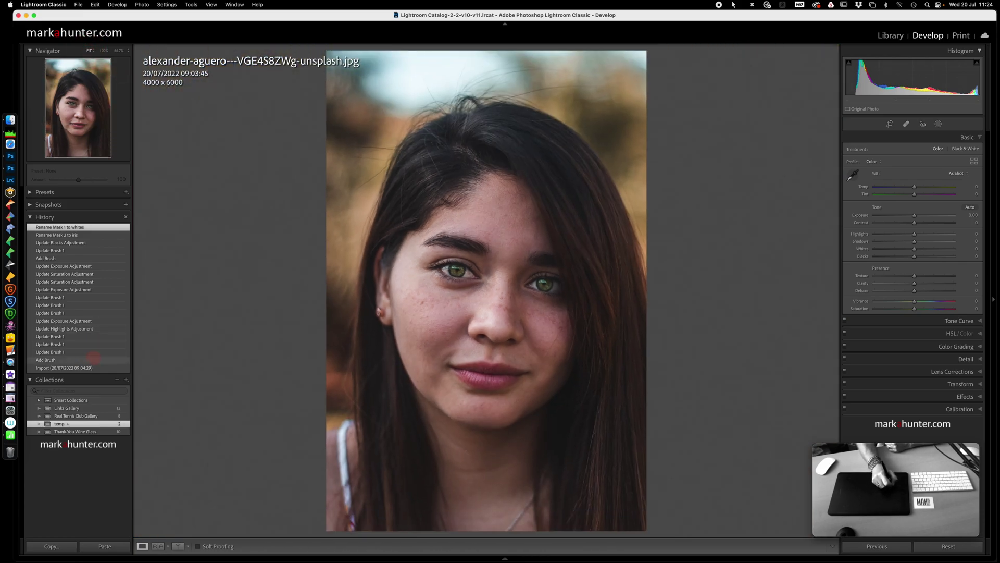
left_click(99, 366)
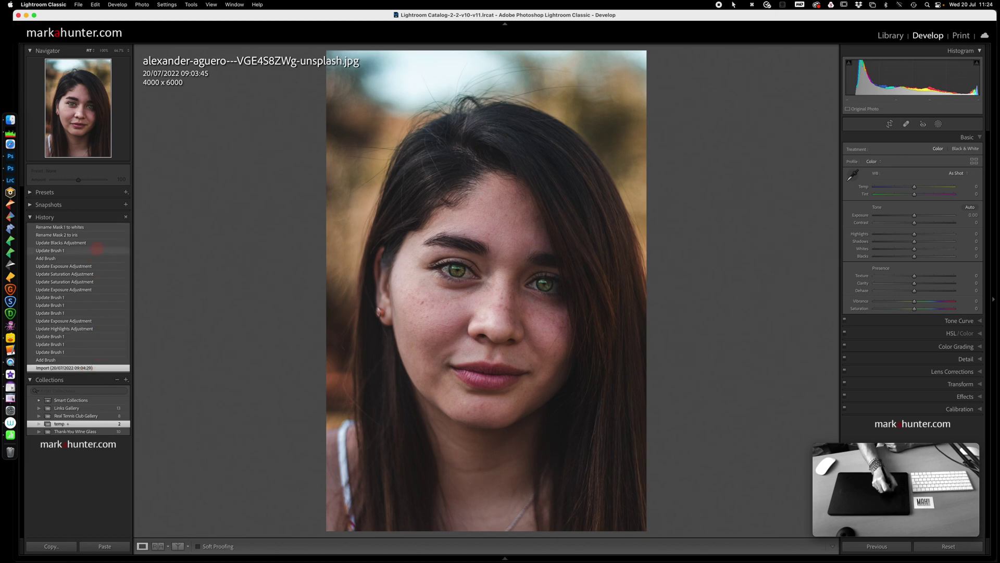
left_click(95, 227)
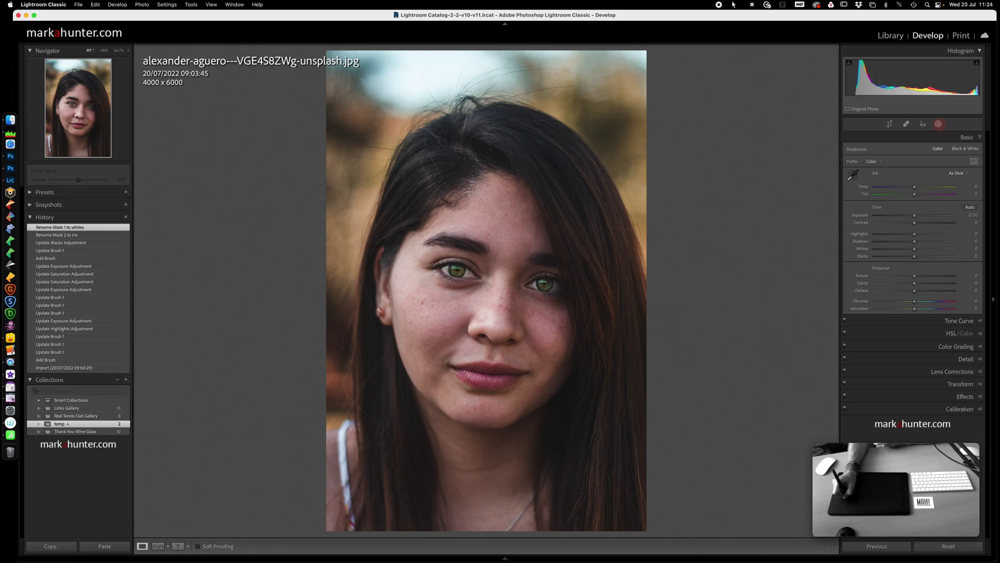
- Refine the whites mask by setting exposure to 0.54 and highlights to 35, and lower its texture
left_click(939, 124)
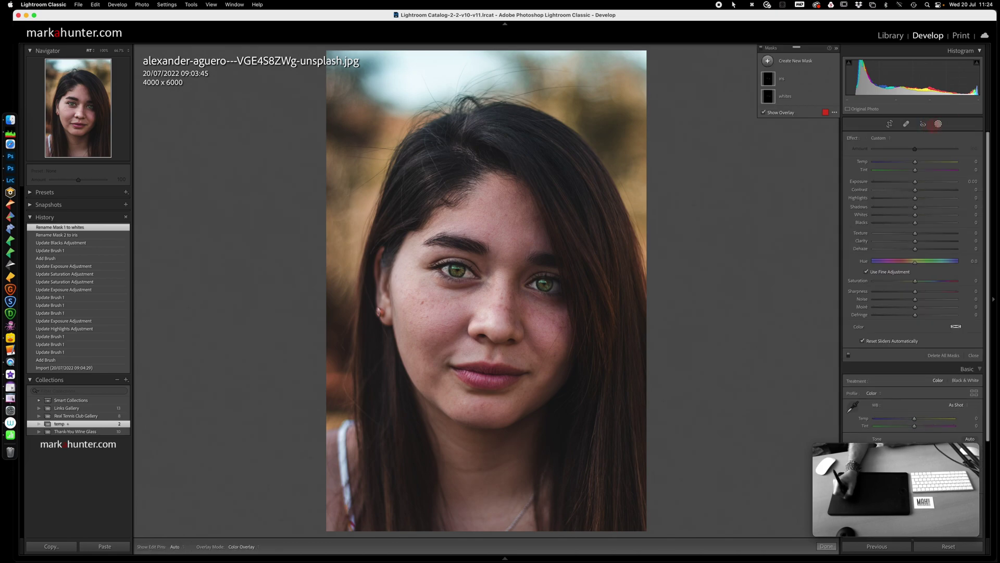
left_click(797, 97)
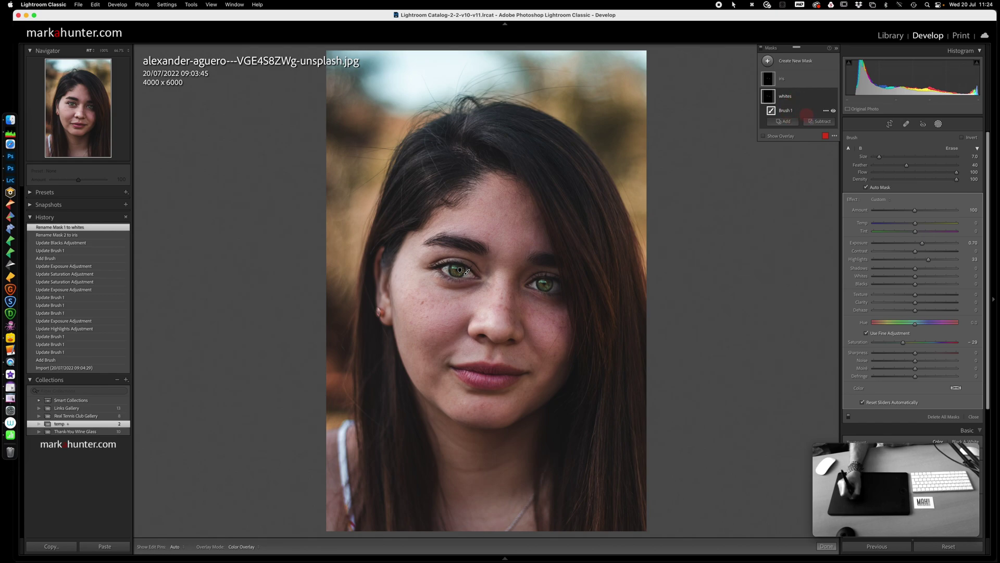
left_click(922, 243)
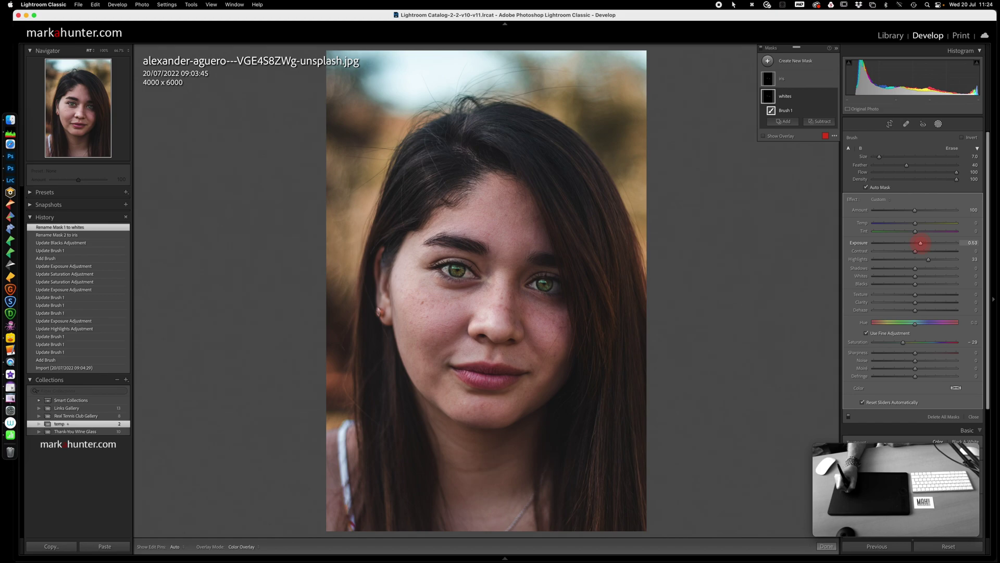
left_click_drag(920, 243, 921, 243)
left_click(929, 259)
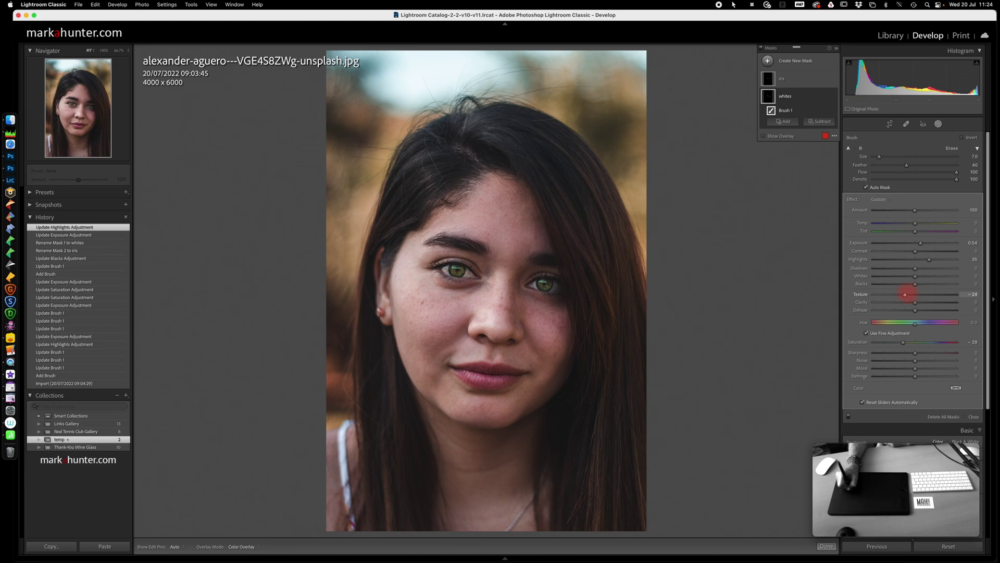
- Close masking and compare the original import state with the latest texture adjustment in the history
left_click(939, 124)
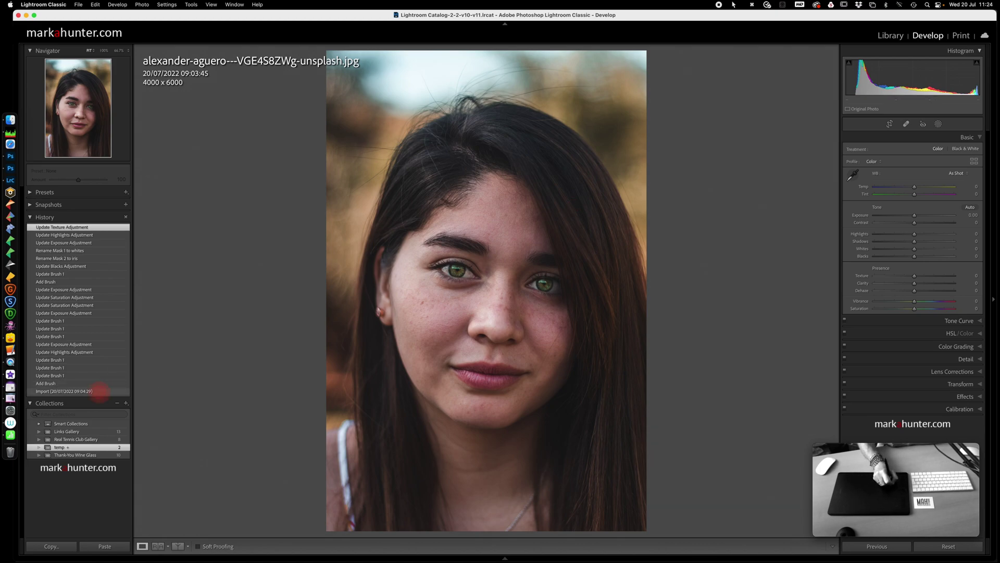
left_click(99, 391)
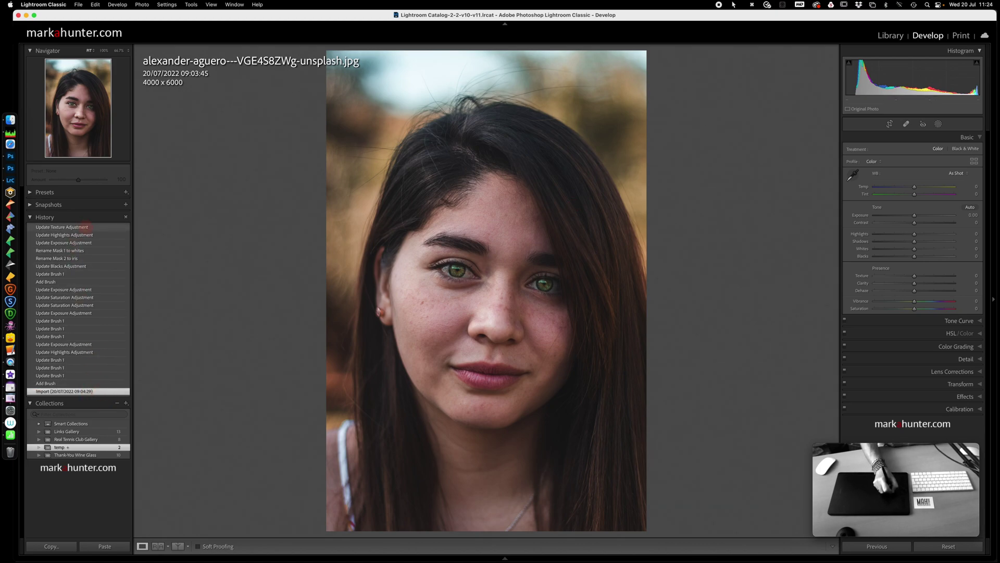
left_click(87, 227)
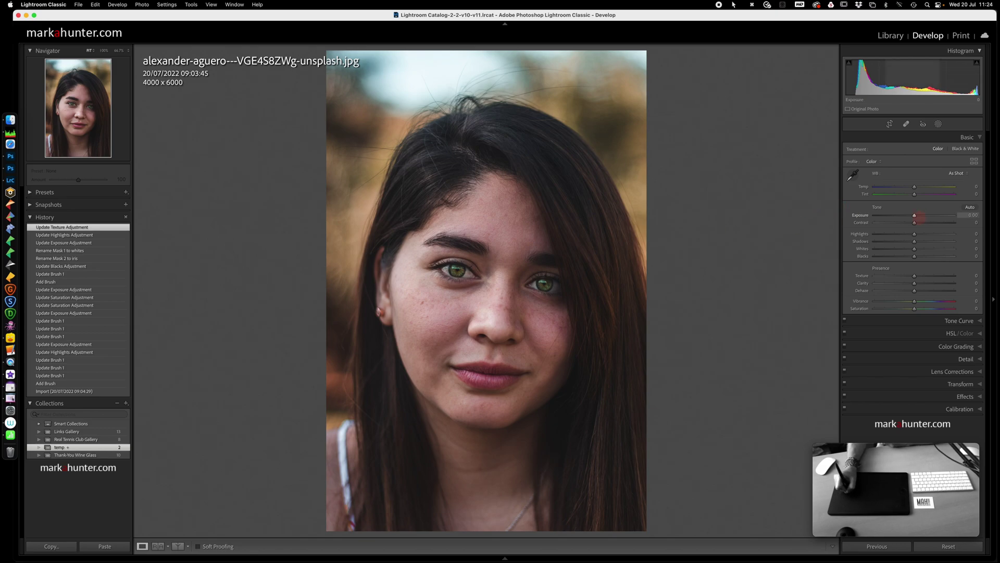
- Set the portrait's global exposure to +0.30, highlights to -19, shadows to -36, whites to +11 and blacks to -22
left_click_drag(915, 215, 900, 241)
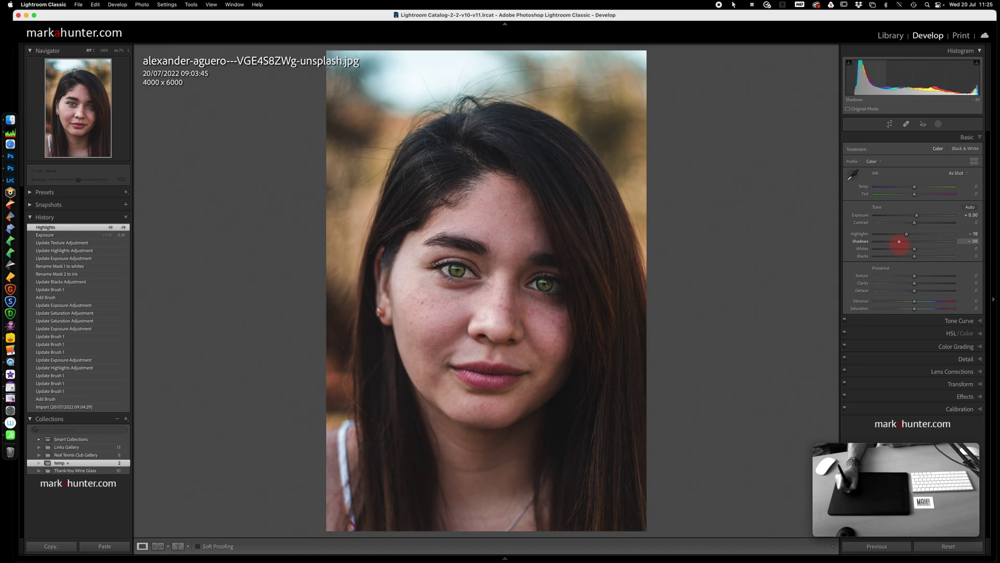
left_click_drag(899, 241, 900, 241)
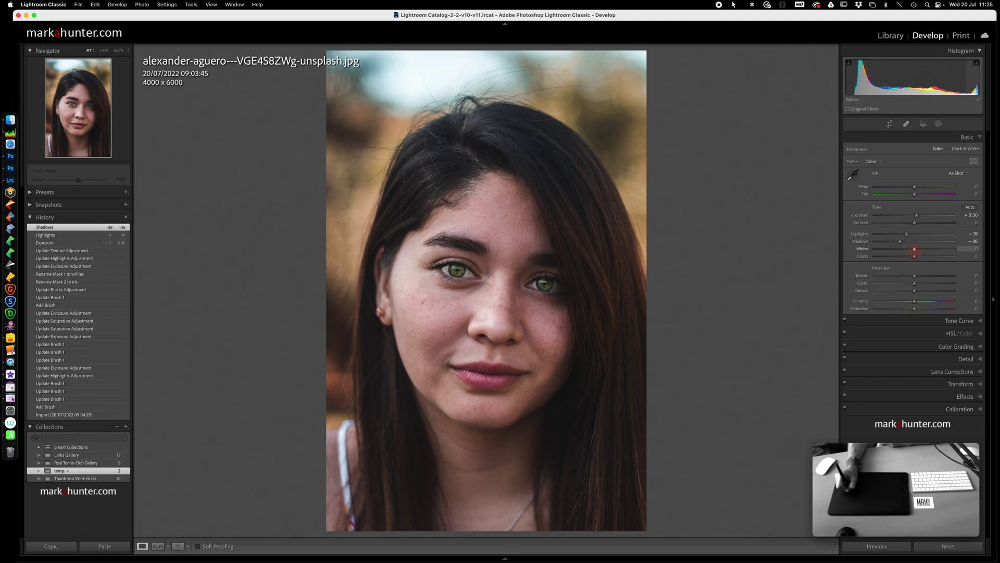
left_click_drag(915, 249, 921, 249)
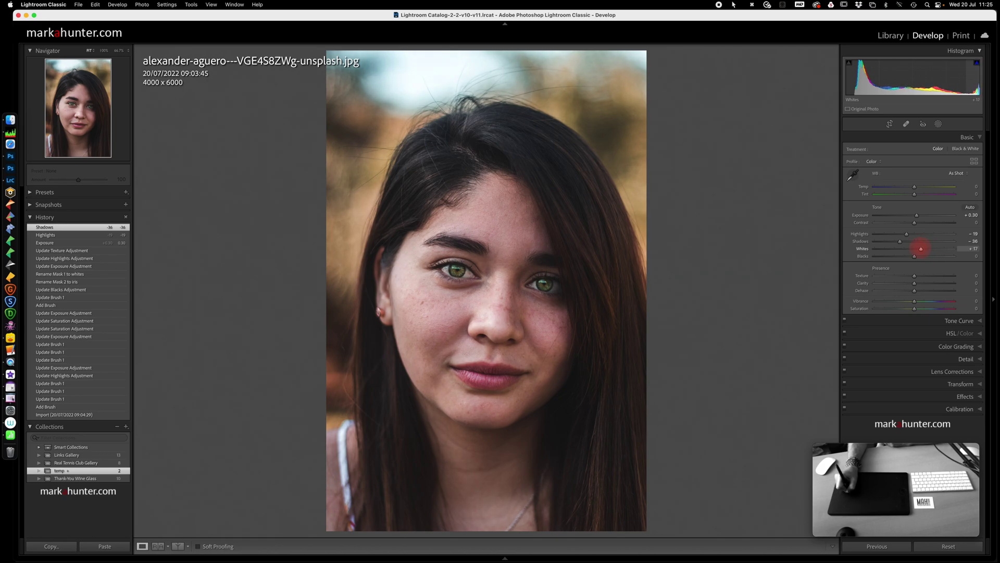
left_click_drag(921, 248, 919, 249)
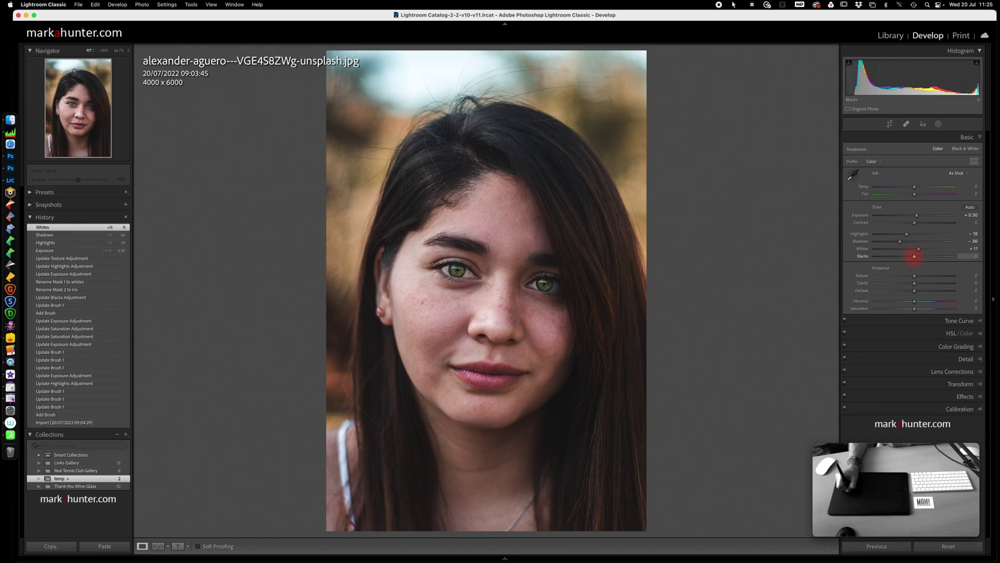
left_click_drag(913, 256, 906, 256)
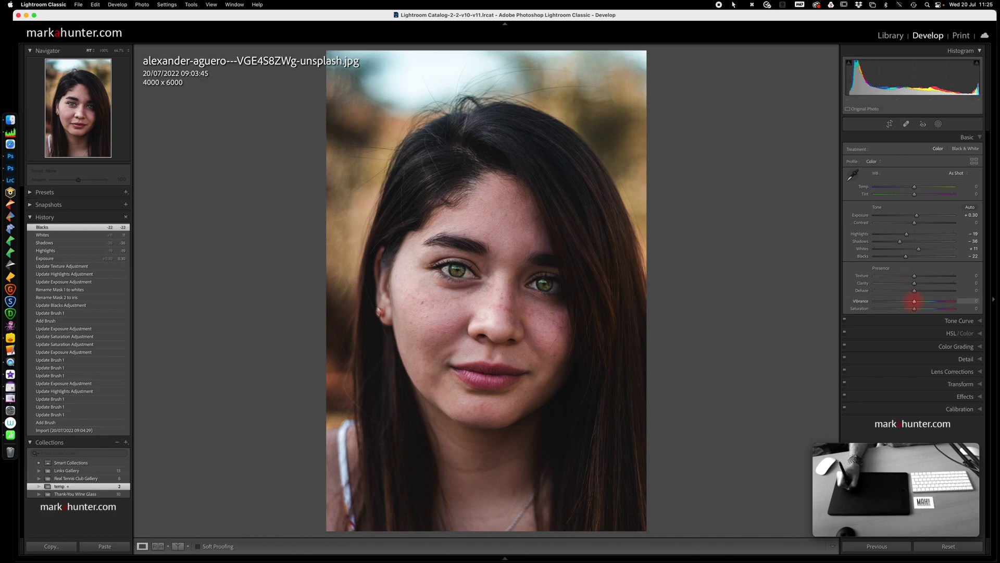
mouse_move(921, 301)
left_mouse_down()
mouse_move(901, 301)
mouse_move(916, 301)
left_mouse_up()
- Create a new Select Subject mask and invert it so that it covers the background
left_click(939, 124)
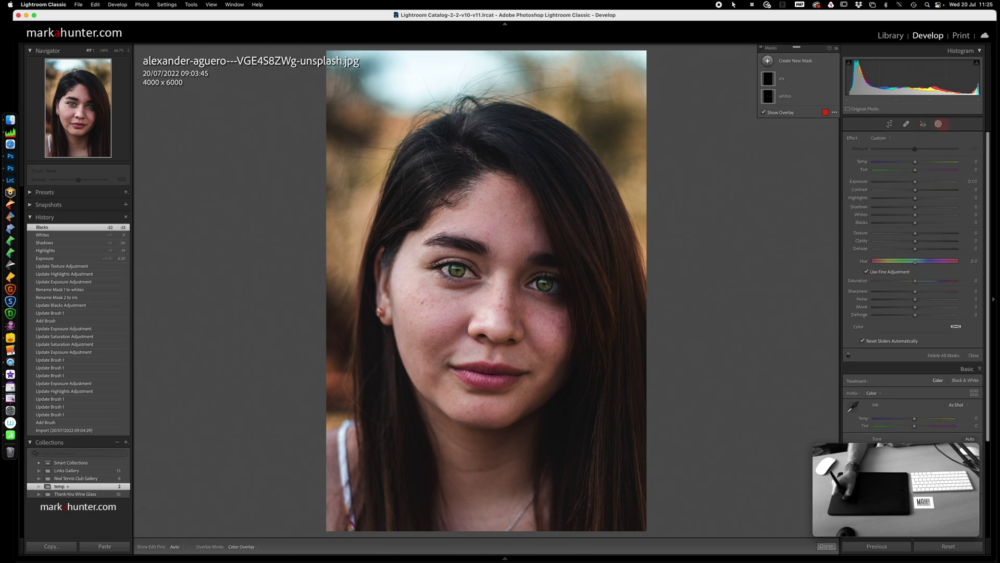
left_click(767, 61)
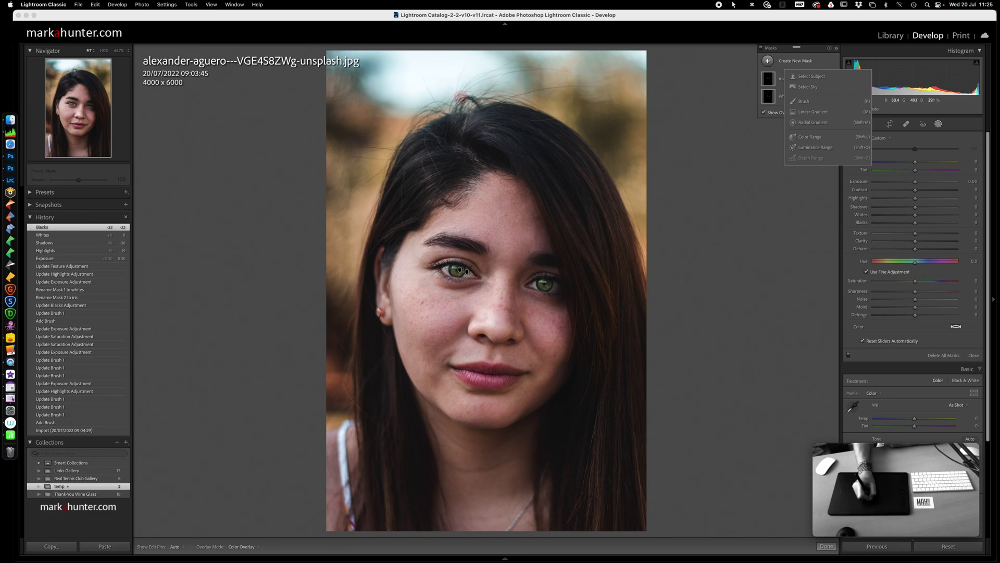
left_click(811, 76)
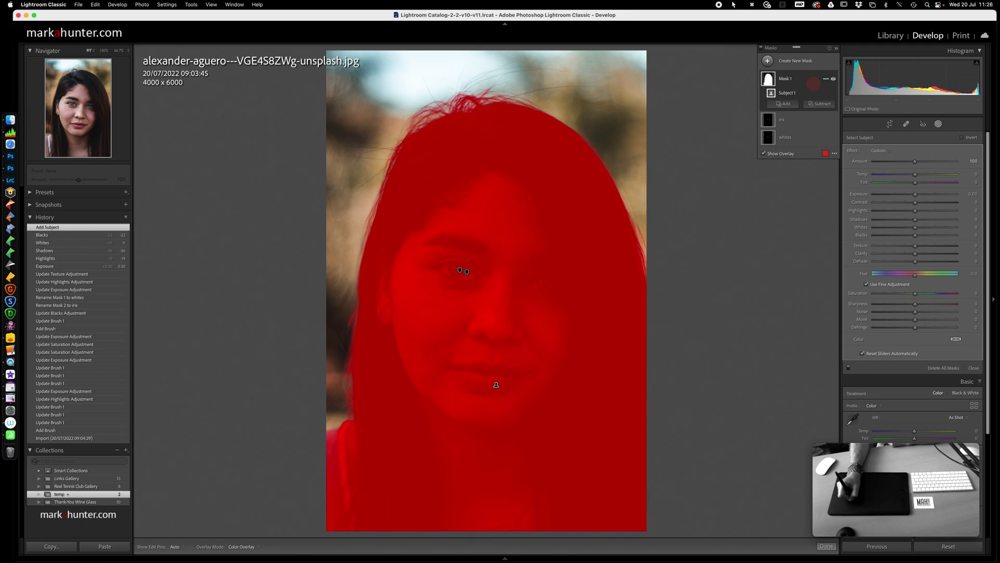
left_click(961, 137)
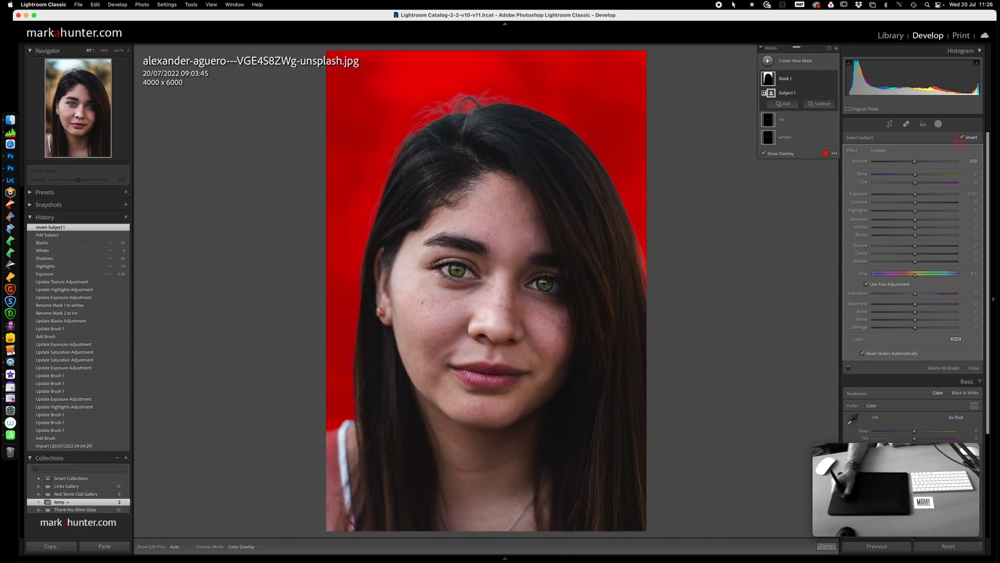
- Darken the background through the inverted subject mask with exposure -0.62, shadows -22 and highlights -13
left_click_drag(915, 194, 909, 193)
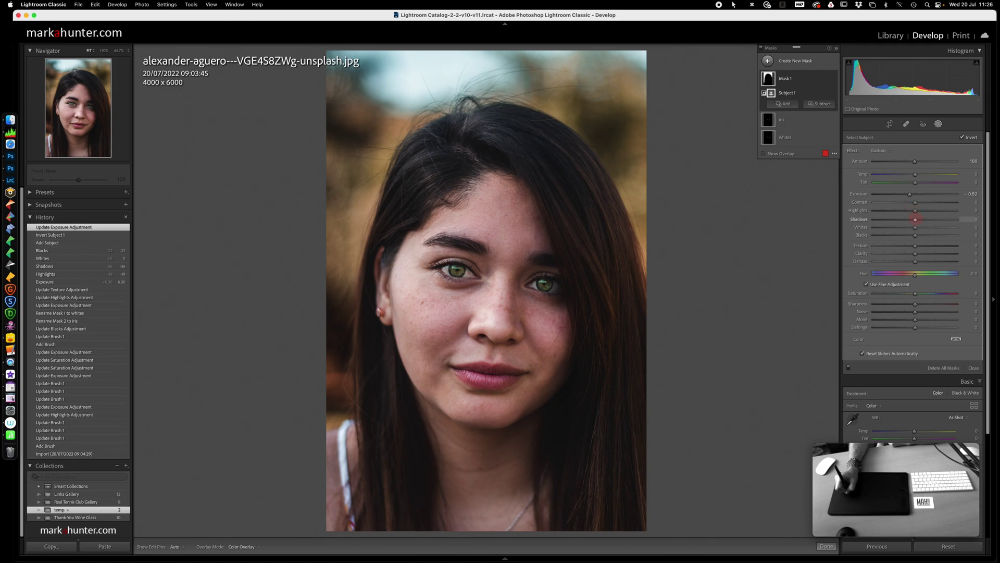
left_click_drag(907, 219, 906, 219)
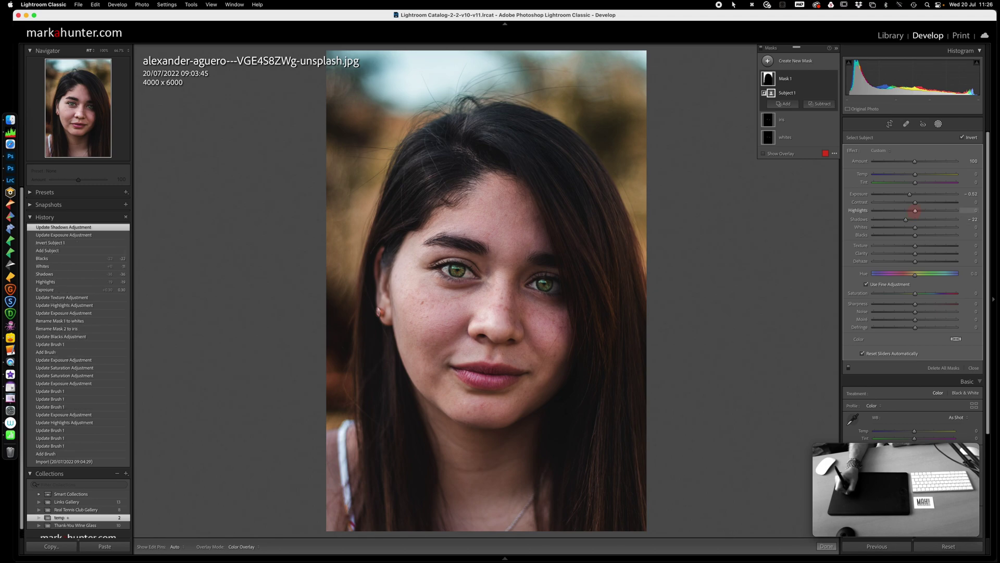
left_click_drag(909, 210, 909, 211)
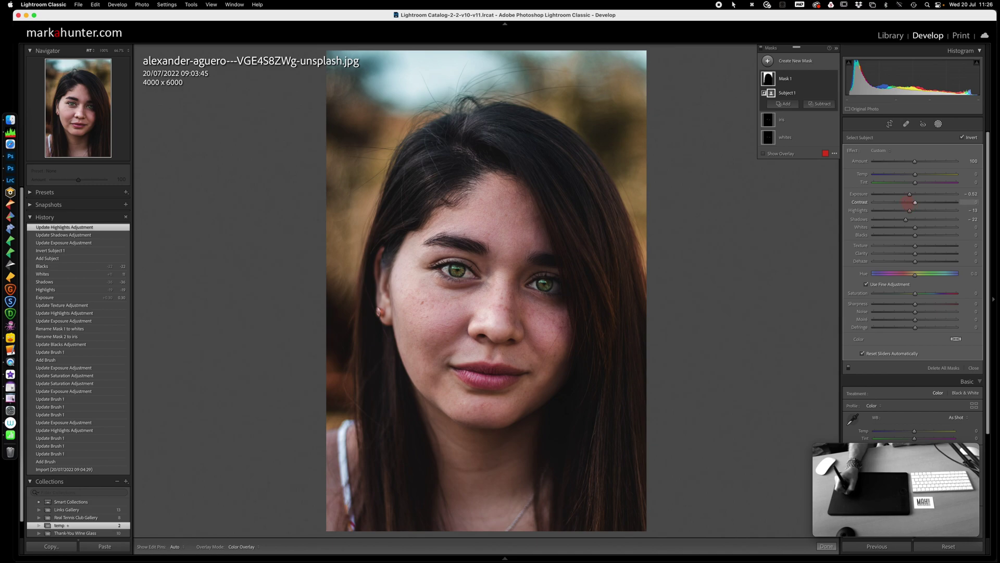
- Duplicate Mask 1 and turn off inversion on the copy so that it covers the woman
mouse_move(818, 79)
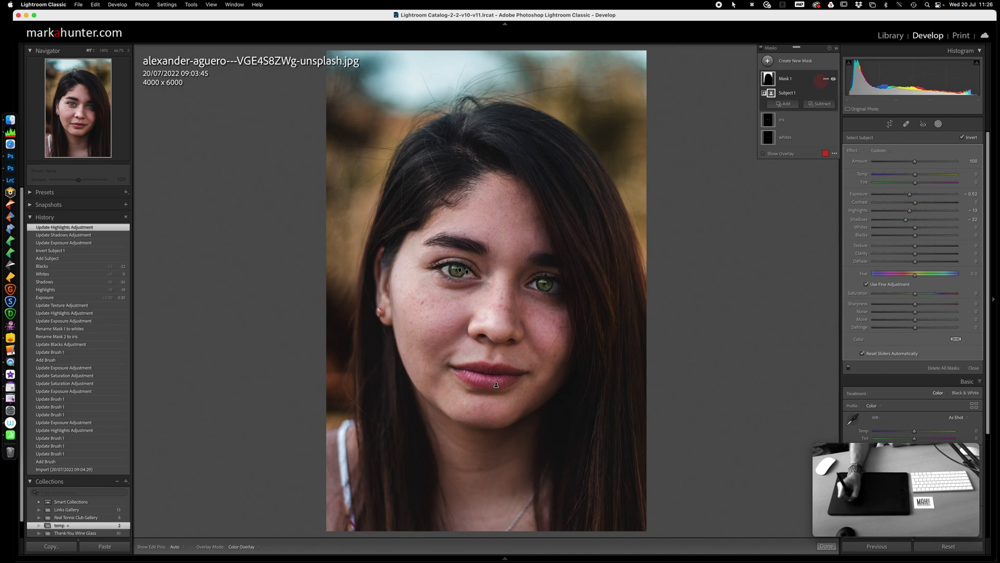
left_click(826, 79)
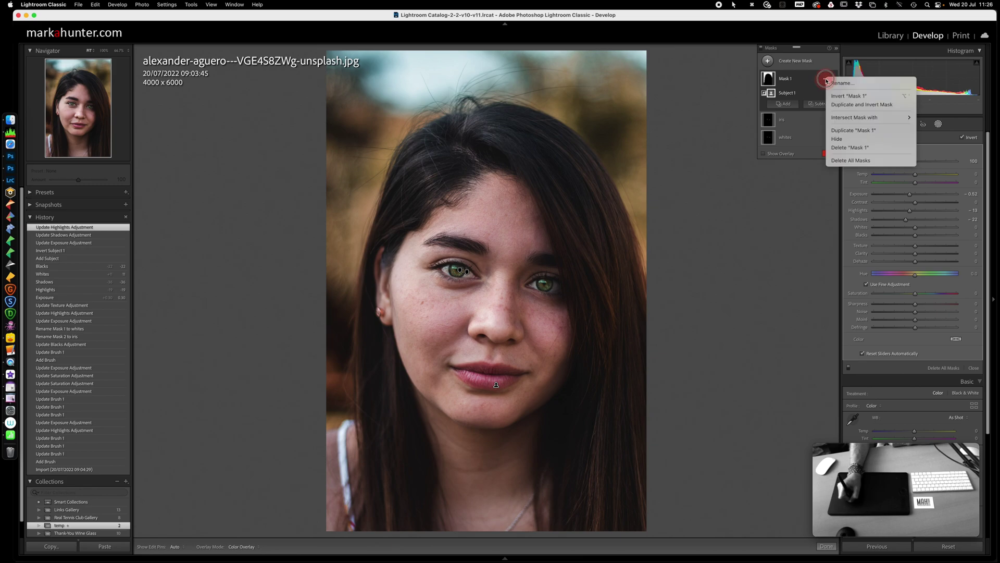
left_click(837, 139)
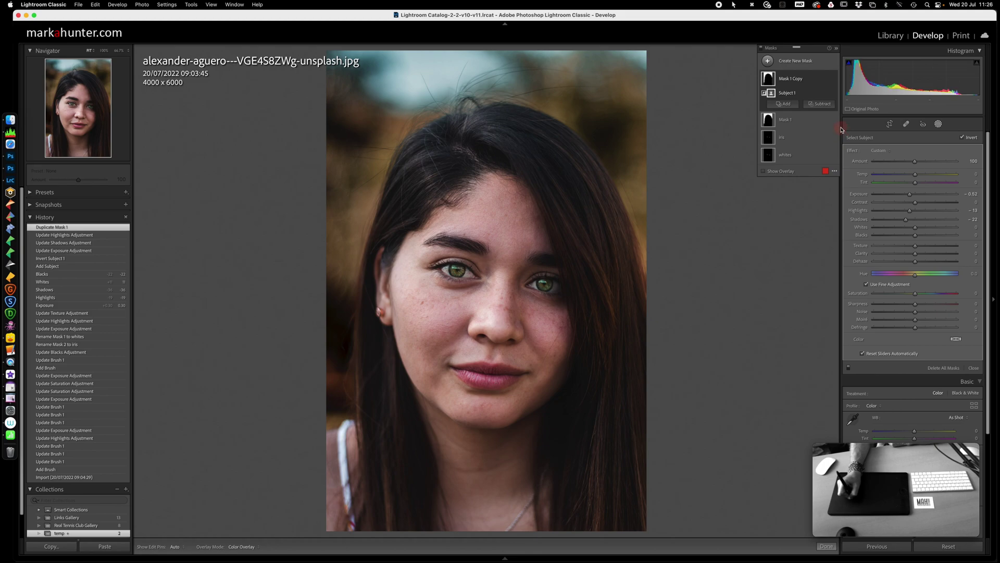
left_click(963, 138)
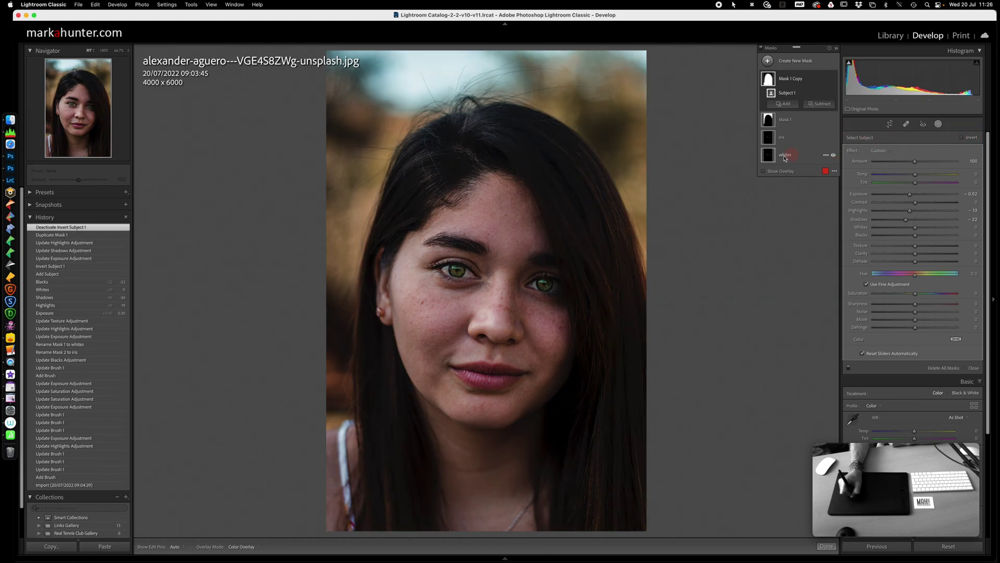
left_click(764, 170)
left_click(763, 171)
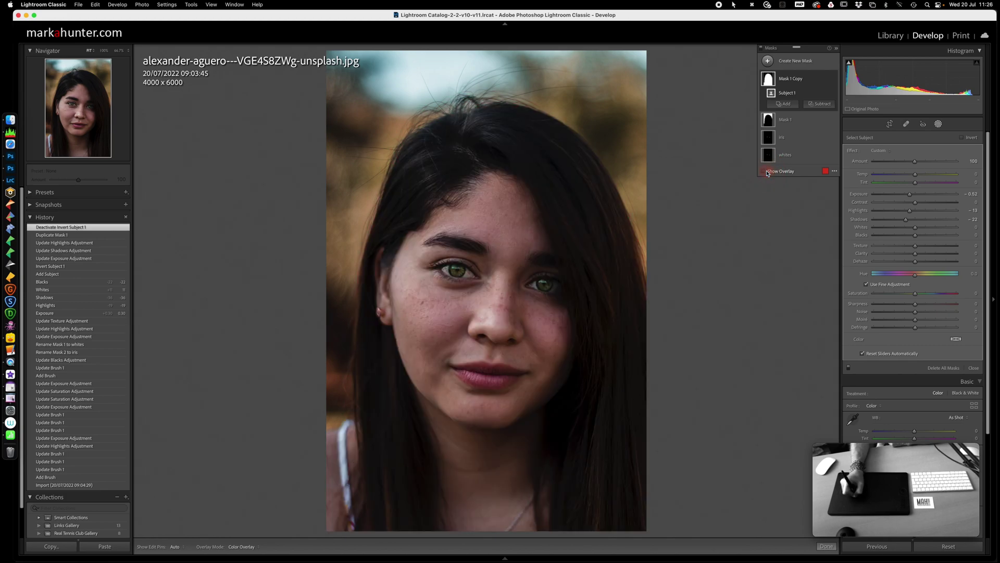
- Set the subject mask copy's exposure to 0.17, highlights to 1 and shadows to -1, and close masking
left_click(910, 195)
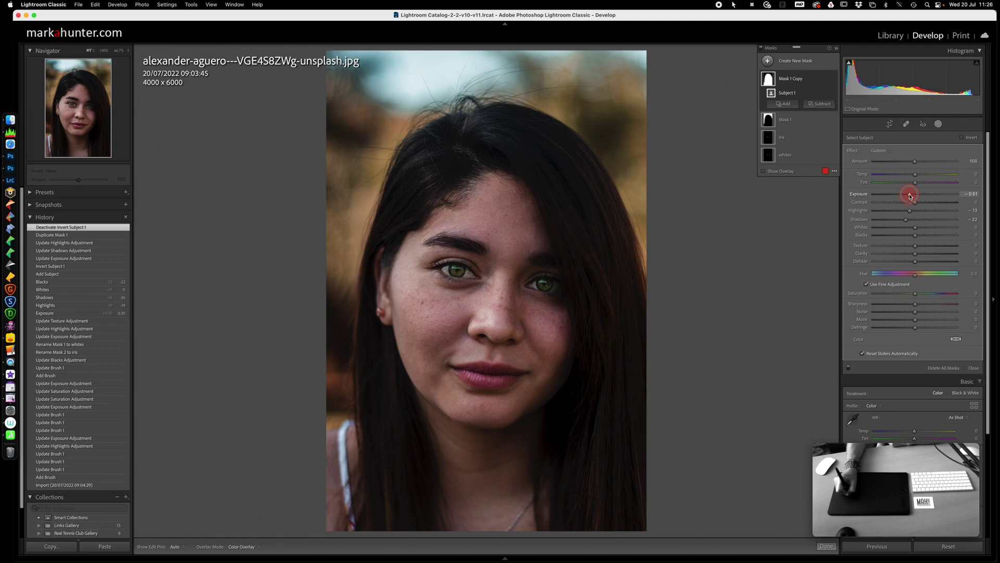
mouse_move(911, 194)
left_mouse_down()
mouse_move(914, 224)
mouse_move(915, 210)
left_mouse_up()
left_click(938, 124)
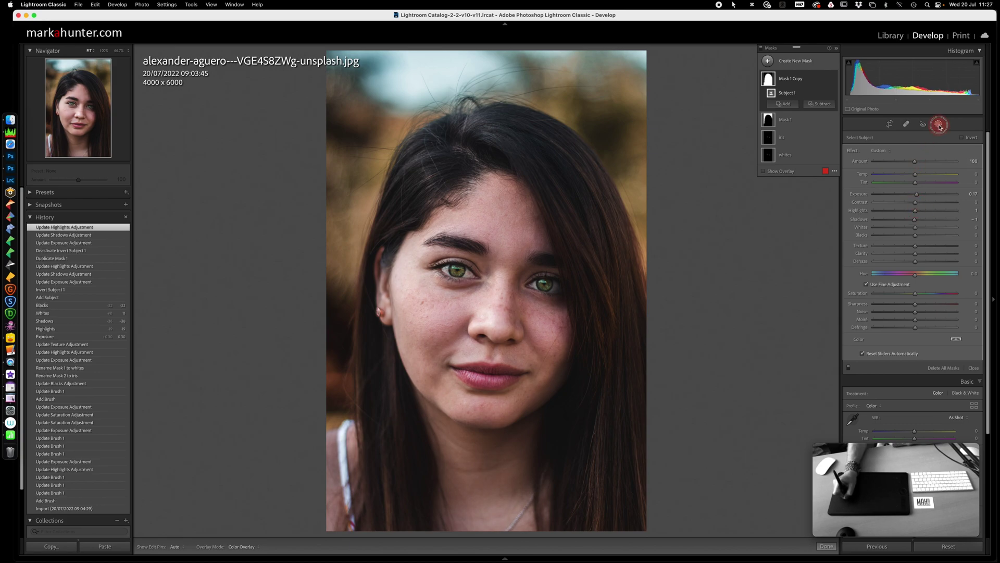